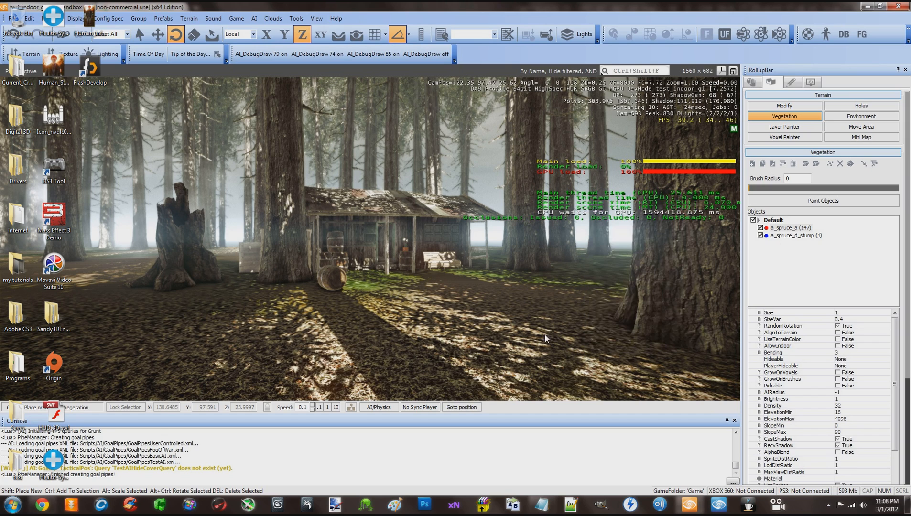
Launch Adobe Flash Professional CS5.5 and continue using it as a trial
{"action": "left_click", "coordinate": [12, 505]}
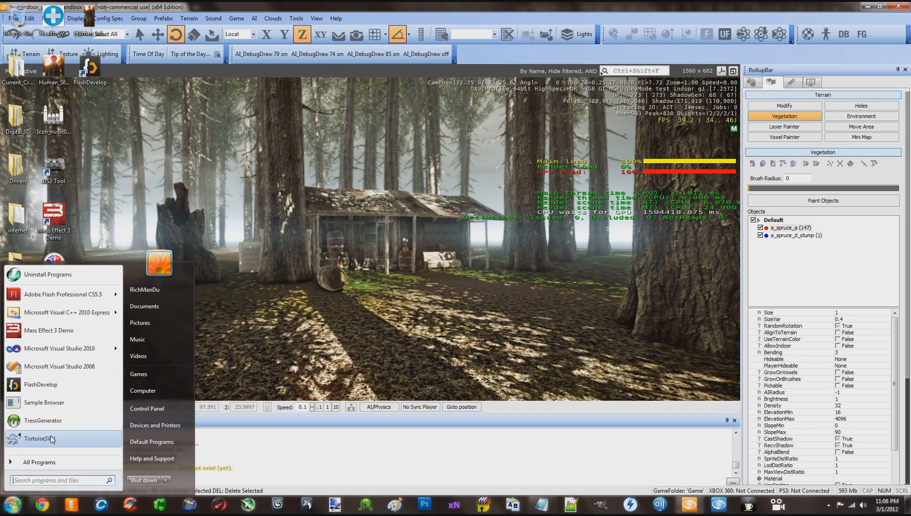
{"action": "mouse_move", "coordinate": [80, 291]}
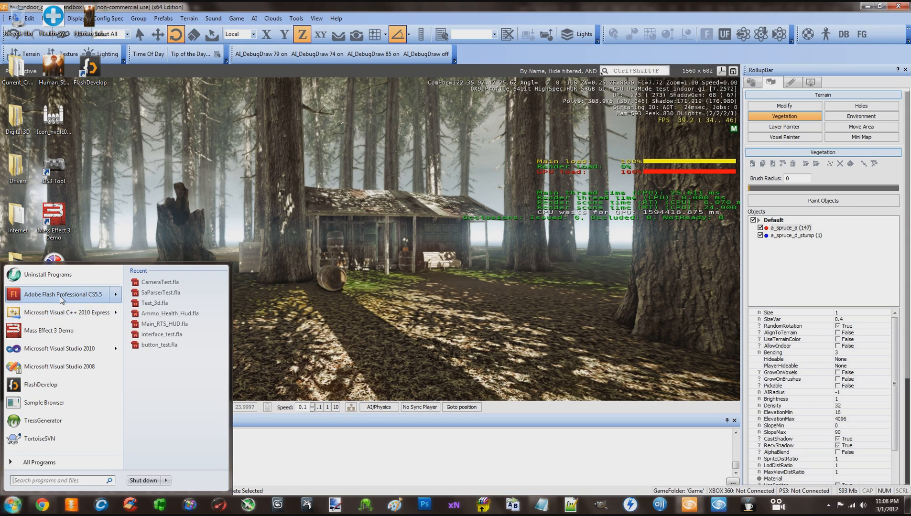
{"action": "left_click", "coordinate": [87, 299]}
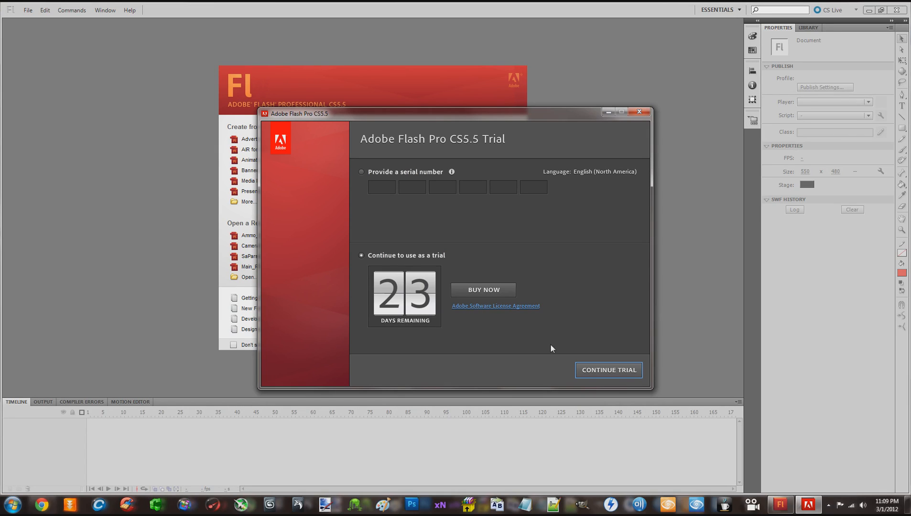
{"action": "left_click", "coordinate": [612, 367]}
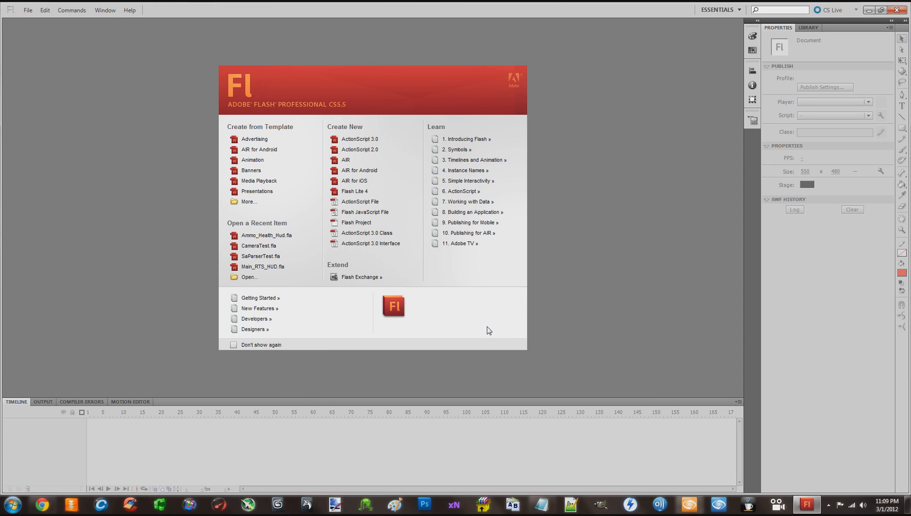
Create a new ActionScript 2.0 document and fit its stage in the window
{"action": "left_click", "coordinate": [360, 151]}
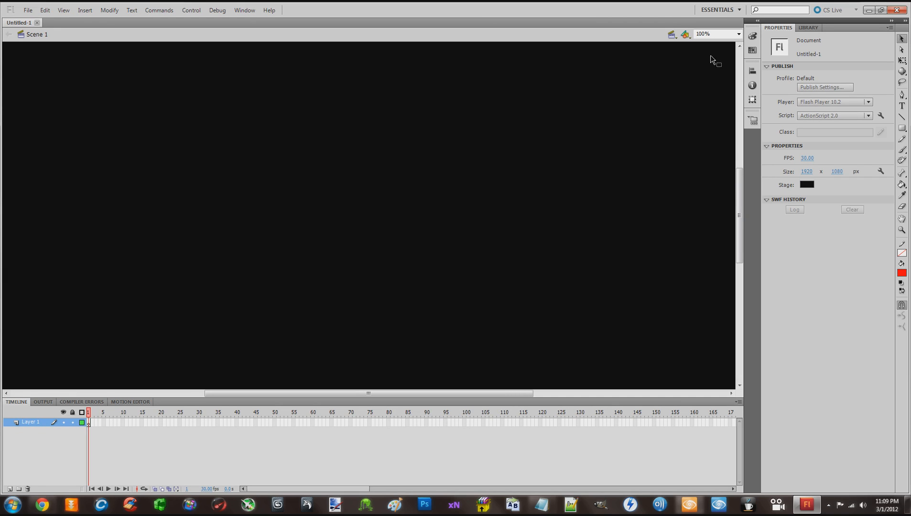
{"action": "left_click", "coordinate": [739, 35]}
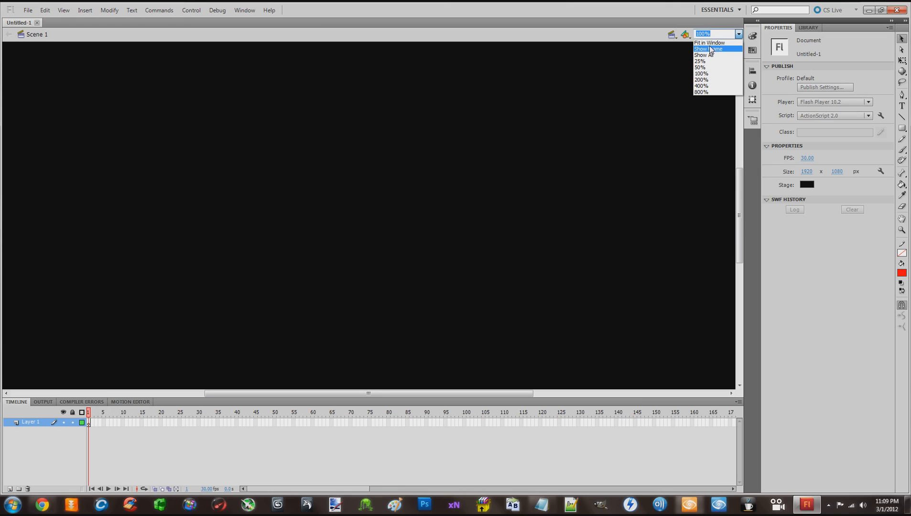
{"action": "left_click", "coordinate": [711, 43]}
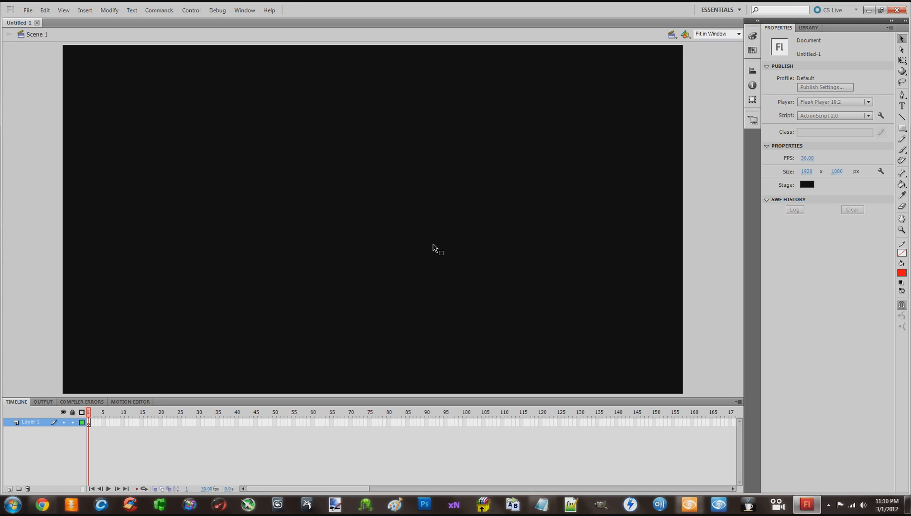
Change the stage width and reset it to 1920 px
{"action": "mouse_move", "coordinate": [811, 174]}
{"action": "left_mouse_down"}
{"action": "mouse_move", "coordinate": [858, 168]}
{"action": "mouse_move", "coordinate": [824, 168]}
{"action": "left_mouse_up"}
{"action": "left_click", "coordinate": [810, 172]}
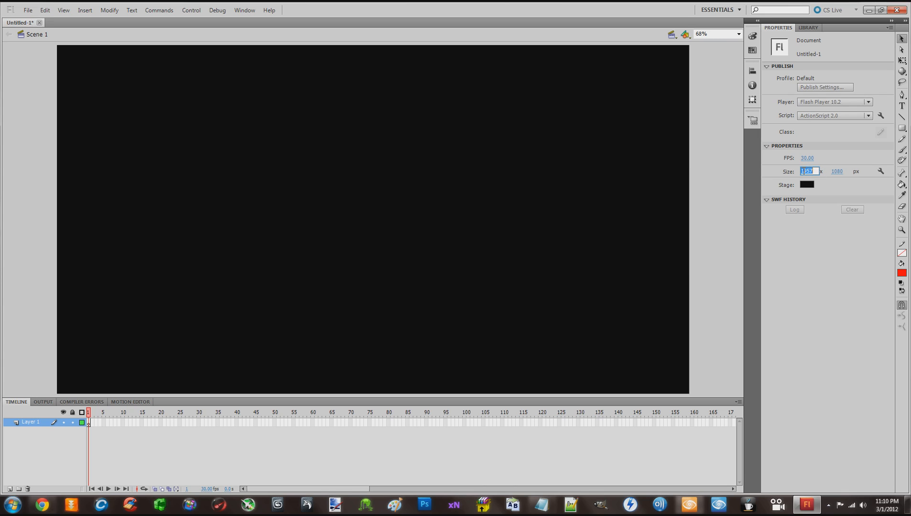
{"action": "type", "text": "1920"}
{"action": "key", "text": "Return"}
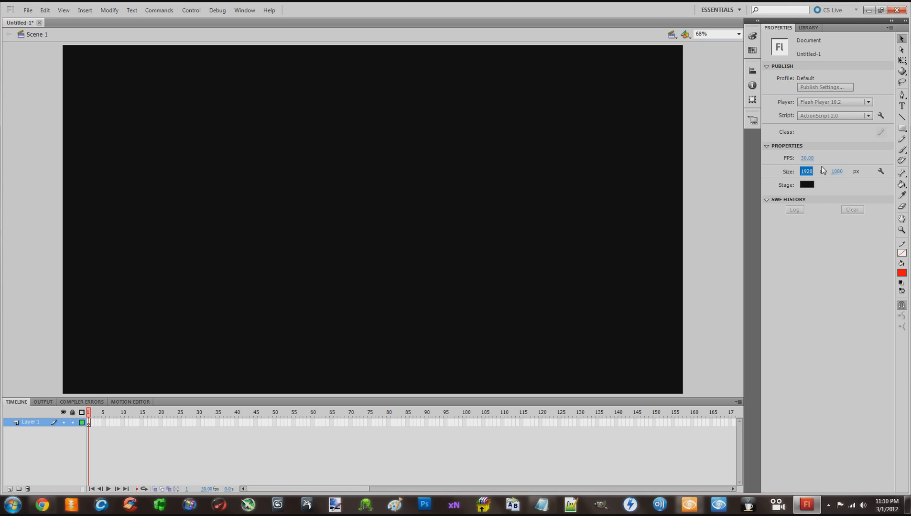
Set the document's frame rate to 60 FPS and open its publish settings
{"action": "left_click", "coordinate": [807, 158]}
{"action": "type", "text": "60"}
{"action": "key", "text": "Return"}
{"action": "left_click", "coordinate": [830, 88]}
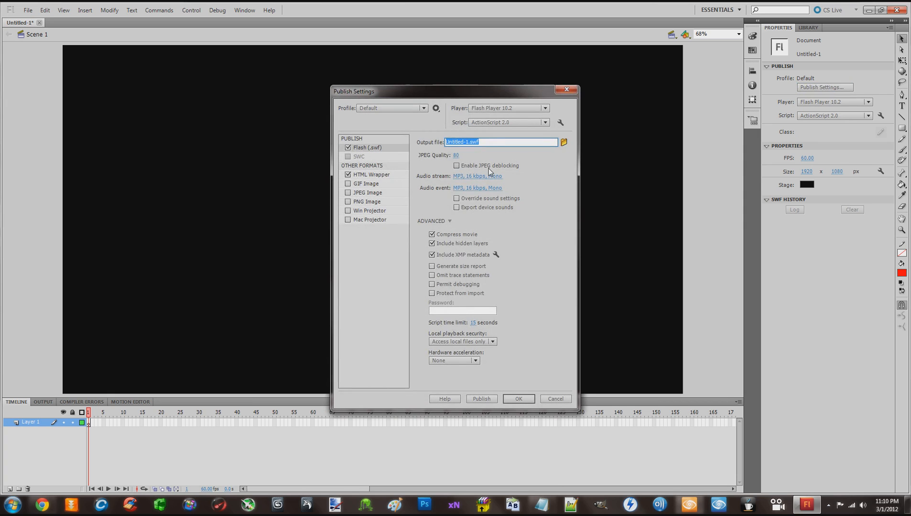
{"action": "left_click", "coordinate": [466, 142]}
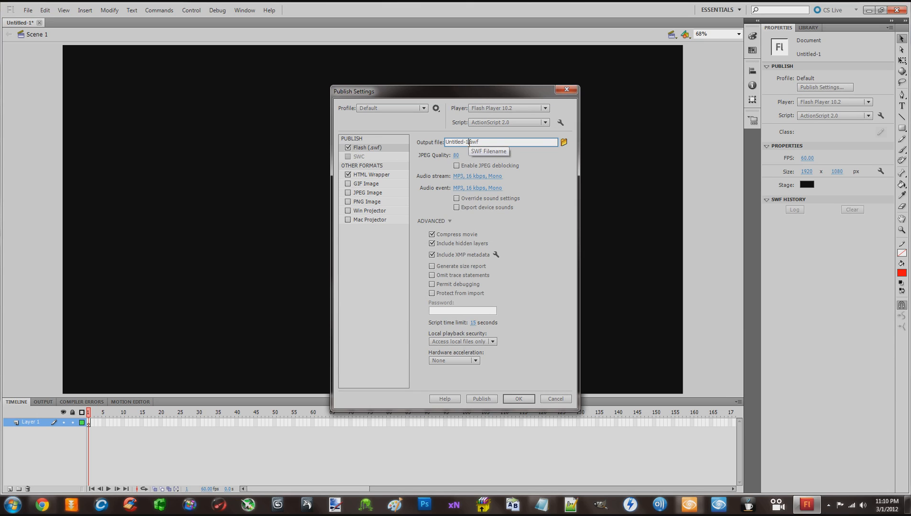
{"action": "mouse_move", "coordinate": [469, 142]}
{"action": "left_mouse_down"}
{"action": "mouse_move", "coordinate": [444, 143]}
{"action": "mouse_move", "coordinate": [474, 143]}
{"action": "left_mouse_up"}
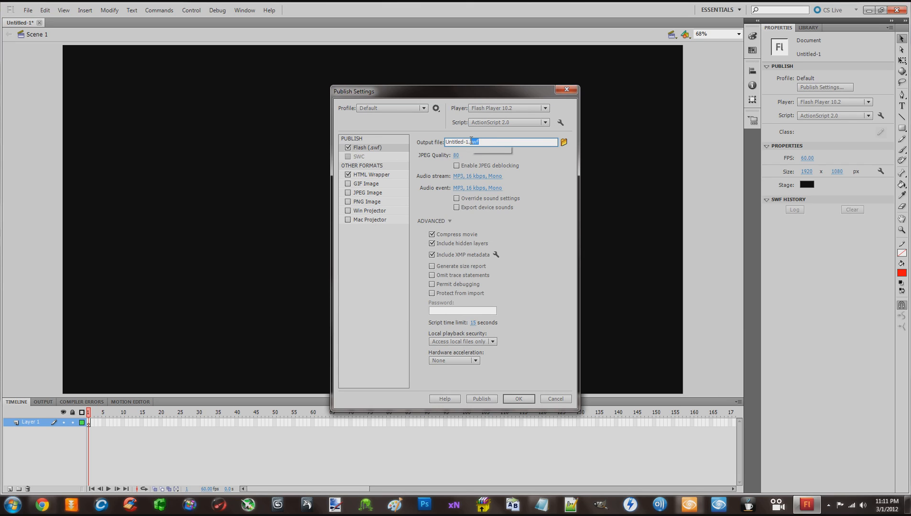
{"action": "key", "text": "BackSpace"}
{"action": "key", "text": "BackSpace"}
{"action": "key", "text": "BackSpace"}
{"action": "key", "text": "BackSpace"}
{"action": "key", "text": "BackSpace"}
{"action": "key", "text": "BackSpace"}
{"action": "key", "text": "BackSpace"}
{"action": "key", "text": "BackSpace"}
{"action": "key", "text": "BackSpace"}
{"action": "key", "text": "BackSpace"}
{"action": "key", "text": "BackSpace"}
{"action": "key", "text": "BackSpace"}
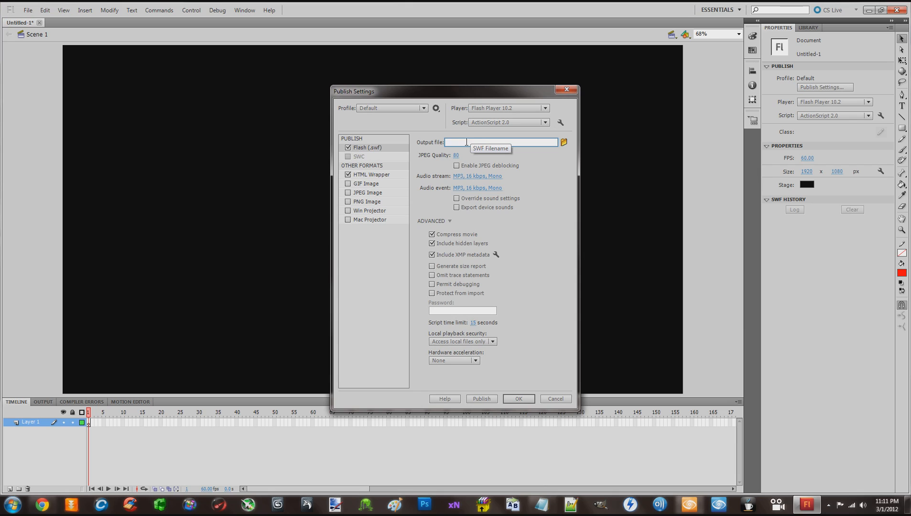
{"action": "key", "text": "ctrl+z"}
Name the SWF output file tutorial_ammo_health_hud.swf, set the JPEG quality to 100 and apply the publish settings
{"action": "left_click_drag", "start_coordinate": [468, 142], "coordinate": [443, 143]}
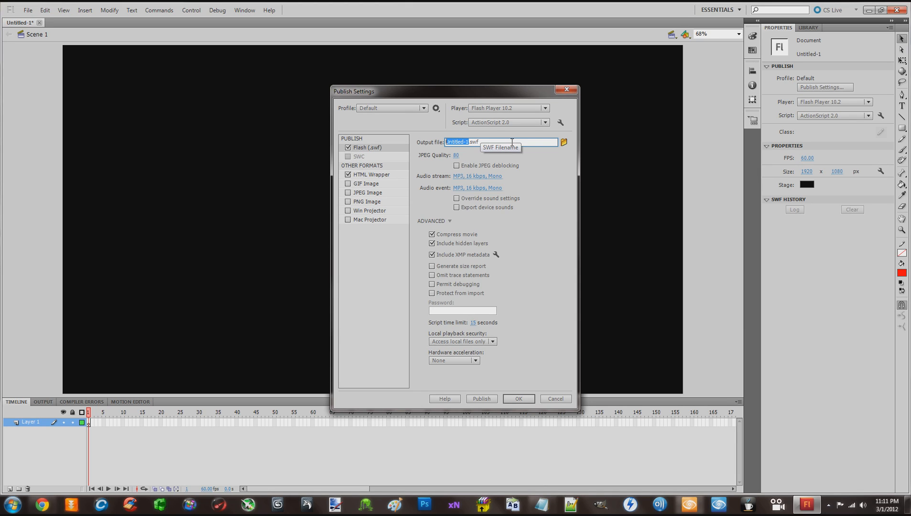
{"action": "type", "text": "test_"}
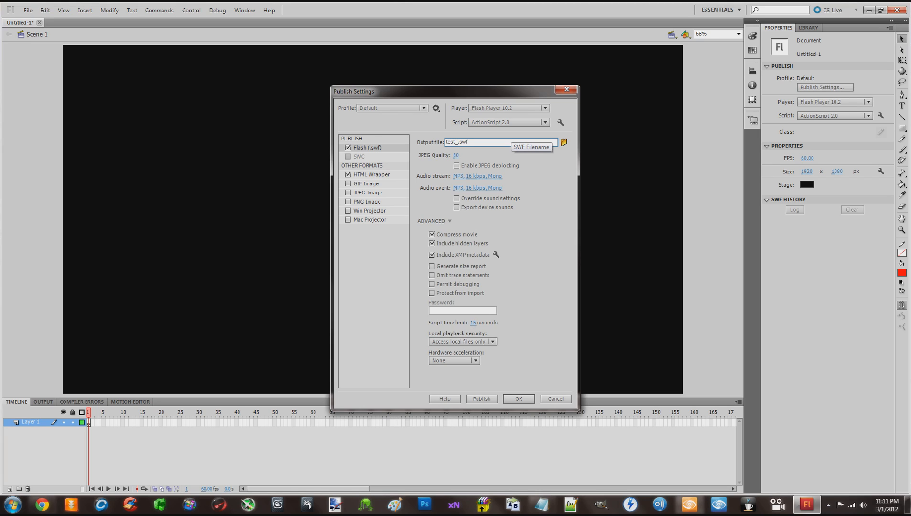
{"action": "key", "text": "BackSpace"}
{"action": "key", "text": "BackSpace"}
{"action": "key", "text": "BackSpace"}
{"action": "key", "text": "BackSpace"}
{"action": "key", "text": "BackSpace"}
{"action": "type", "text": "tutorai"}
{"action": "key", "text": "BackSpace"}
{"action": "key", "text": "BackSpace"}
{"action": "type", "text": "ial_"}
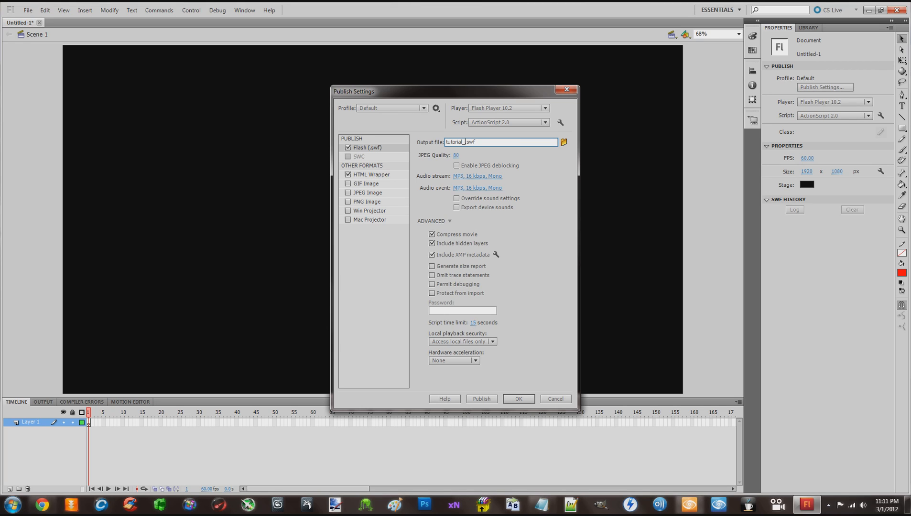
{"action": "type", "text": "ammo_health_hud"}
{"action": "left_click_drag", "start_coordinate": [455, 158], "coordinate": [513, 152]}
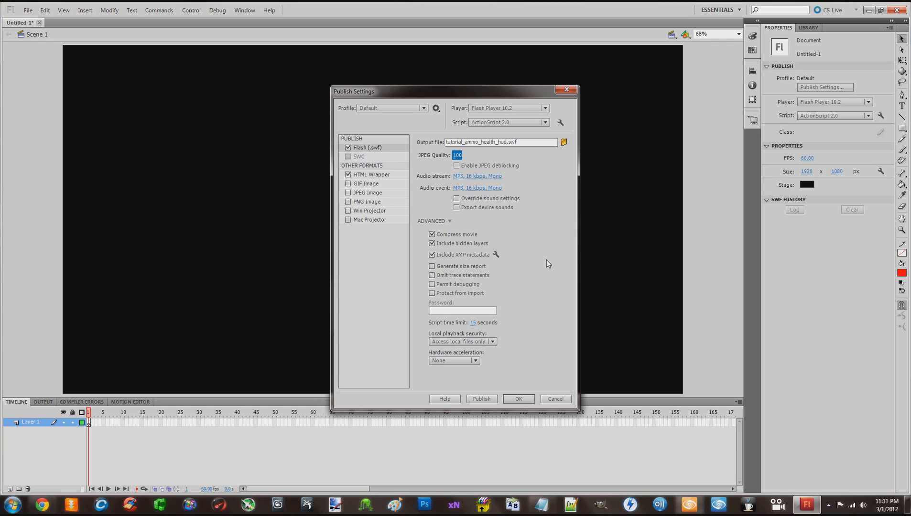
{"action": "left_click", "coordinate": [517, 399]}
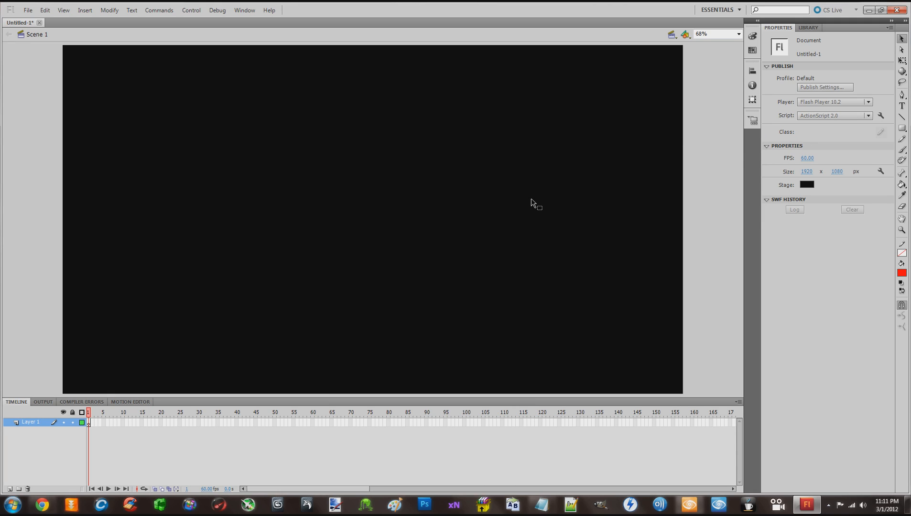
Rename Layer 1 in the timeline as Main
{"action": "double_click", "coordinate": [32, 423]}
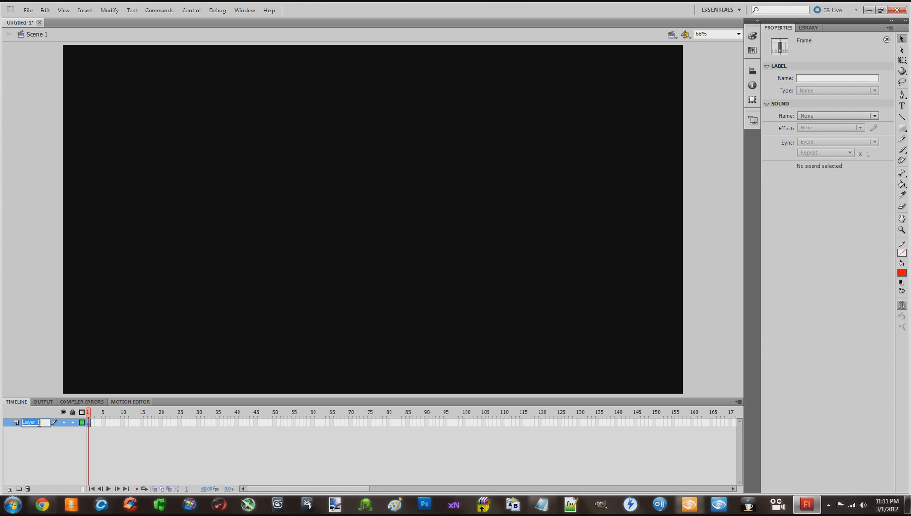
{"action": "type", "text": "Main"}
{"action": "key", "text": "Return"}
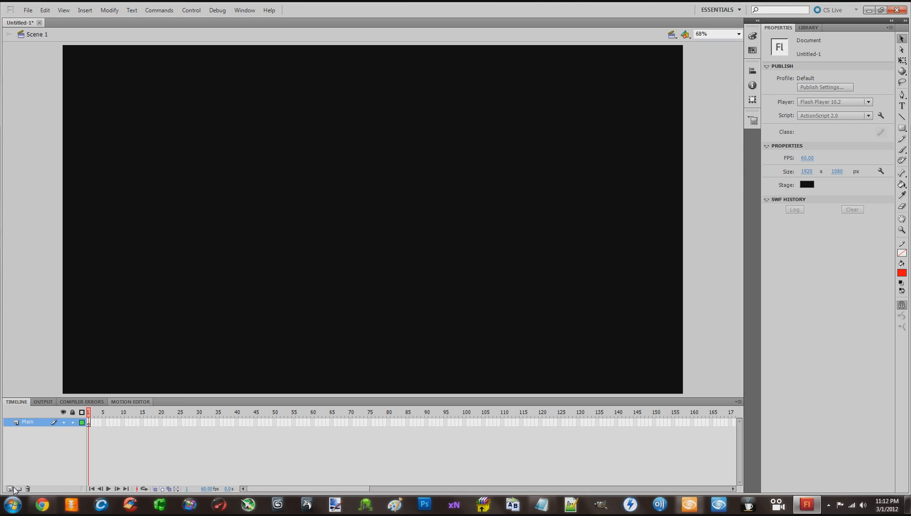
Add a new layer above Main and name it Graphics
{"action": "left_click", "coordinate": [10, 489]}
{"action": "double_click", "coordinate": [30, 422]}
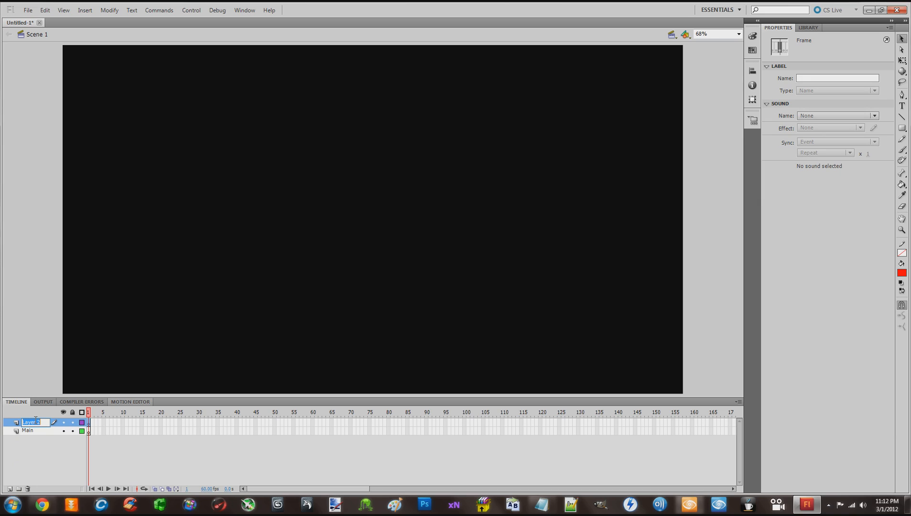
{"action": "type", "text": "Graphics"}
{"action": "key", "text": "Return"}
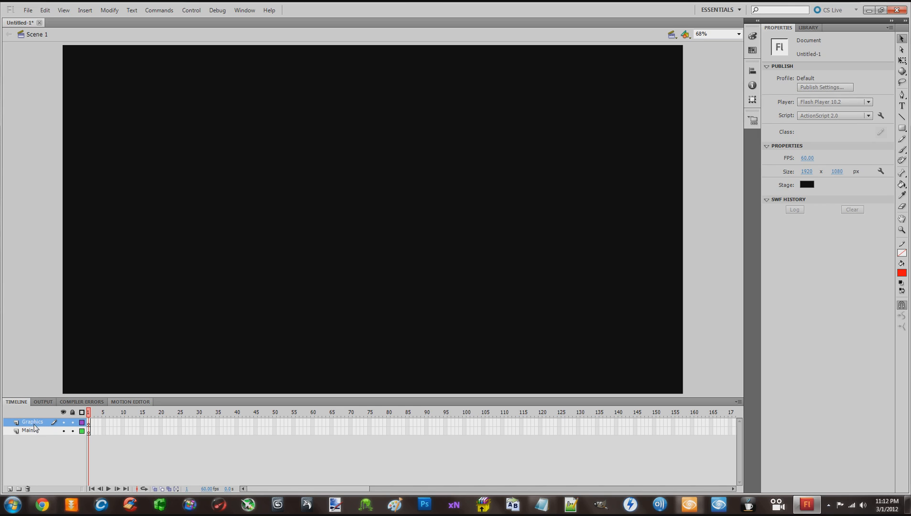
Add a new layer above Graphics and name it Script
{"action": "left_click", "coordinate": [33, 425]}
{"action": "left_click", "coordinate": [32, 430]}
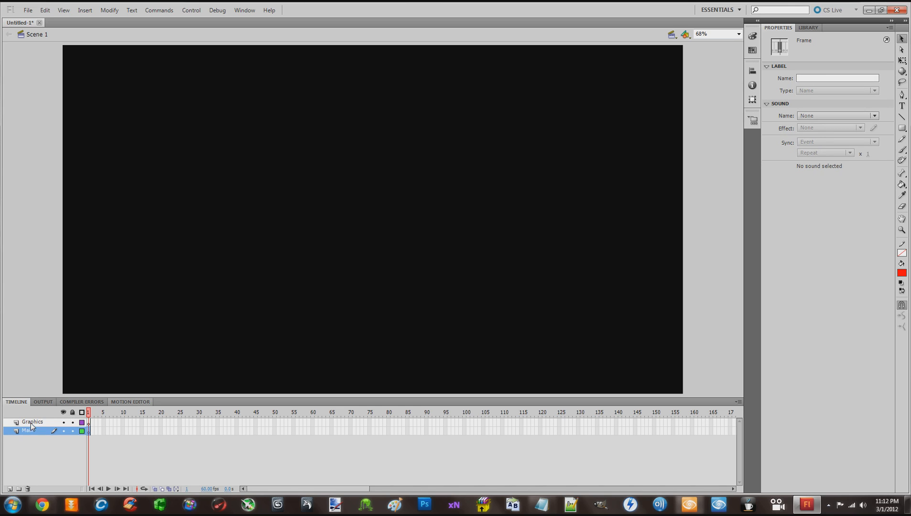
{"action": "left_click", "coordinate": [30, 441]}
{"action": "left_click", "coordinate": [31, 424]}
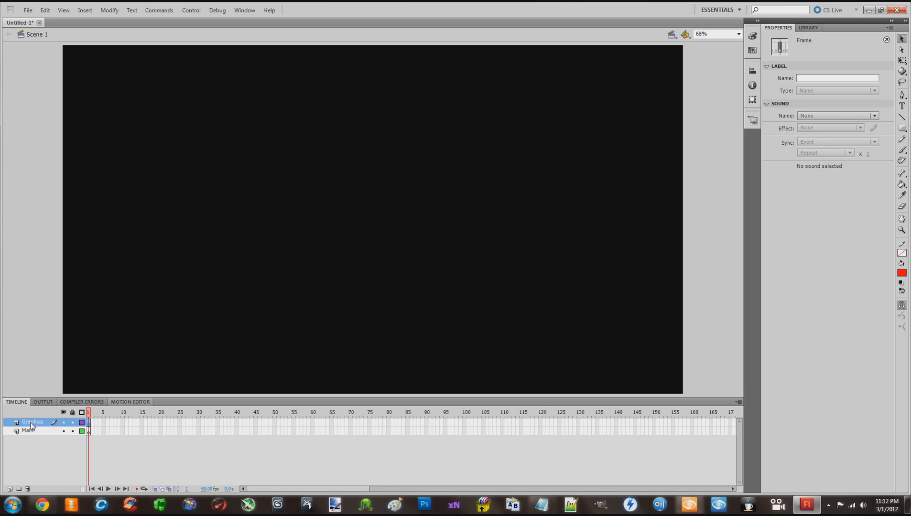
{"action": "left_click", "coordinate": [9, 488]}
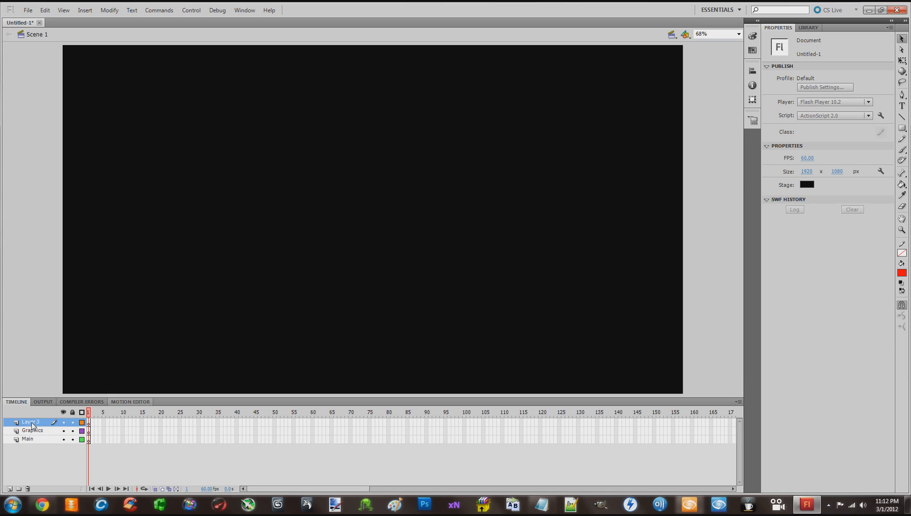
{"action": "left_click", "coordinate": [32, 423]}
{"action": "double_click", "coordinate": [32, 424]}
{"action": "type", "text": "S"}
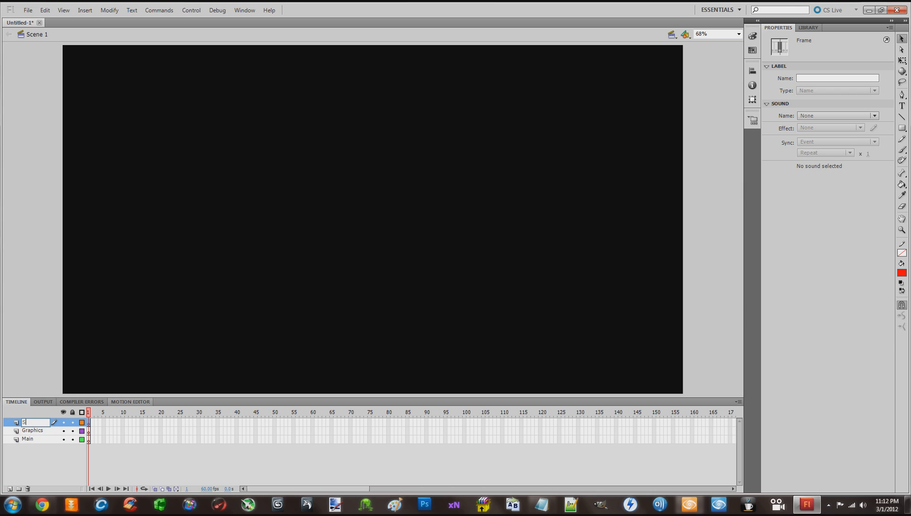
{"action": "type", "text": "cript"}
{"action": "key", "text": "Return"}
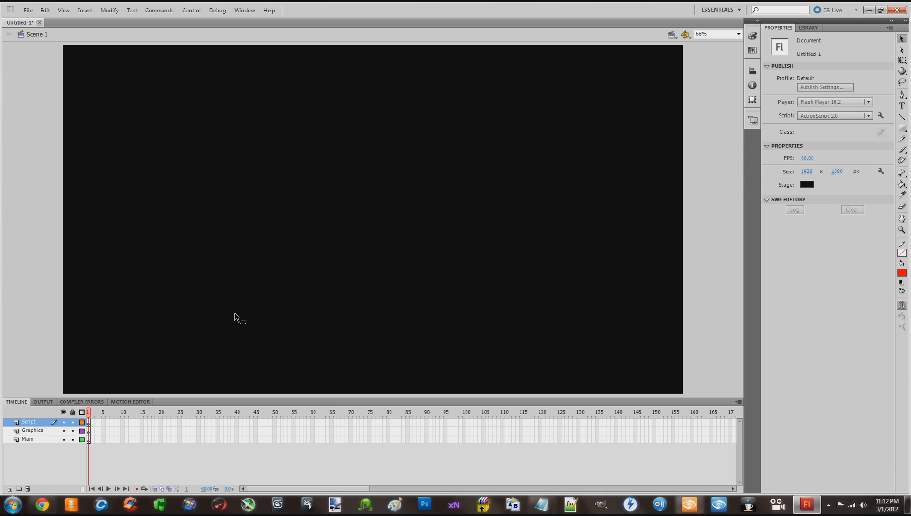
Make Graphics the active layer and browse the document's save location to Current_Cryengine > Game > My_Files > scaleform
{"action": "left_click", "coordinate": [35, 431]}
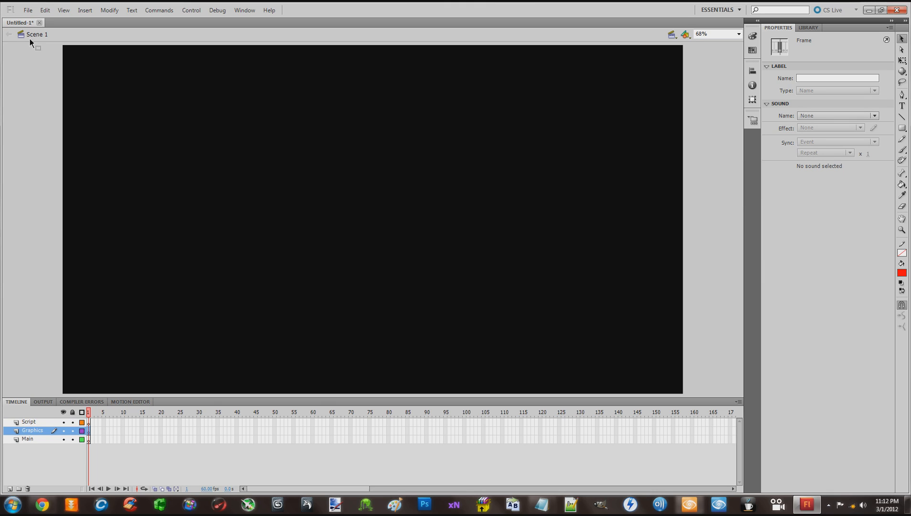
{"action": "left_click", "coordinate": [28, 11]}
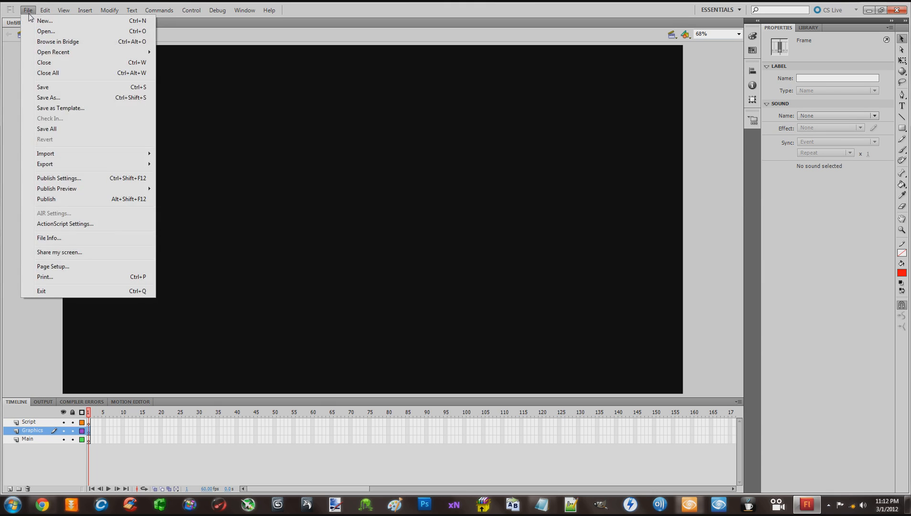
{"action": "mouse_move", "coordinate": [51, 154]}
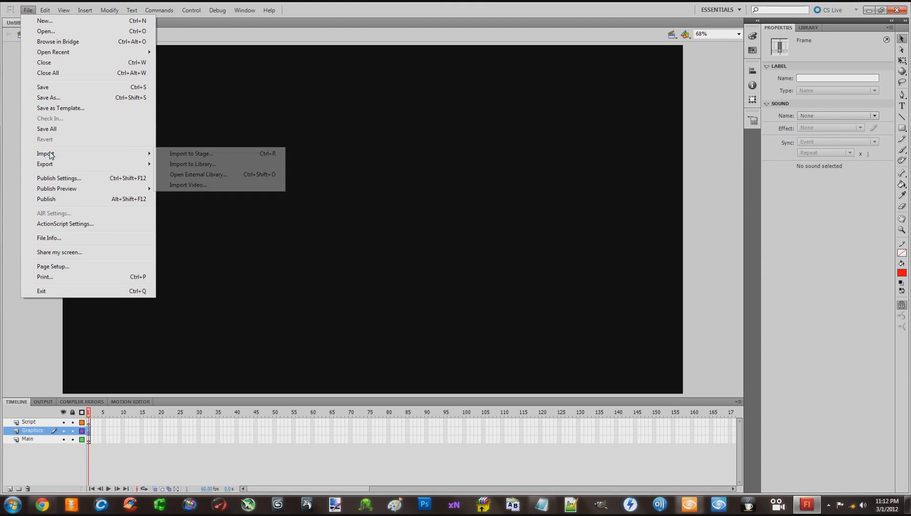
{"action": "left_click", "coordinate": [48, 88]}
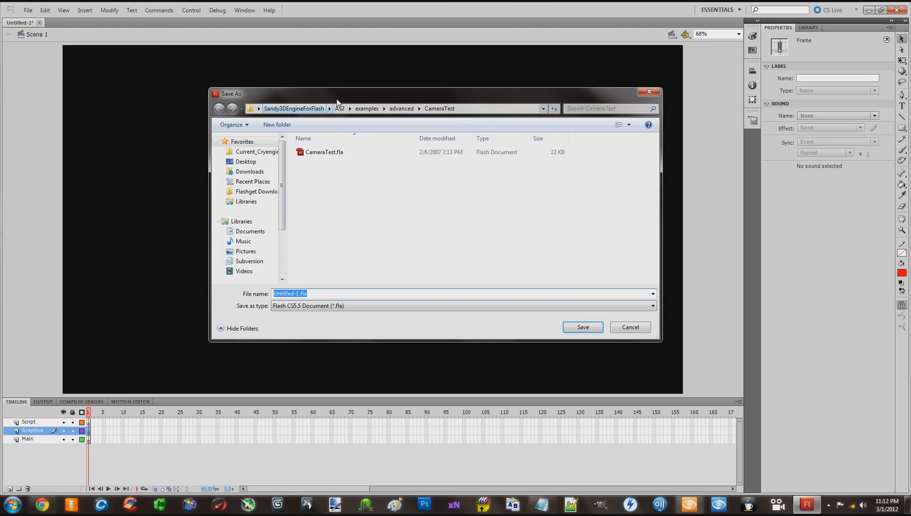
{"action": "left_click_drag", "start_coordinate": [337, 98], "coordinate": [314, 97]}
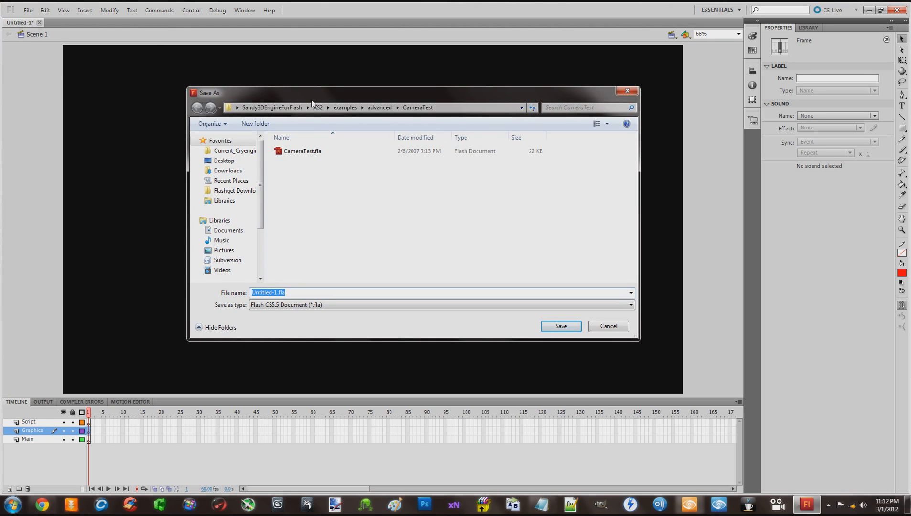
{"action": "left_click_drag", "start_coordinate": [314, 92], "coordinate": [303, 78]}
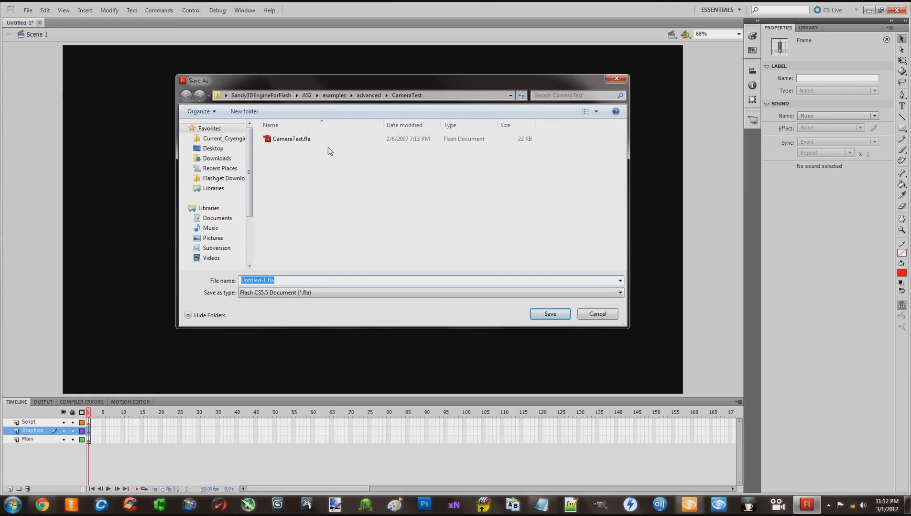
{"action": "left_click", "coordinate": [223, 139]}
{"action": "double_click", "coordinate": [280, 201]}
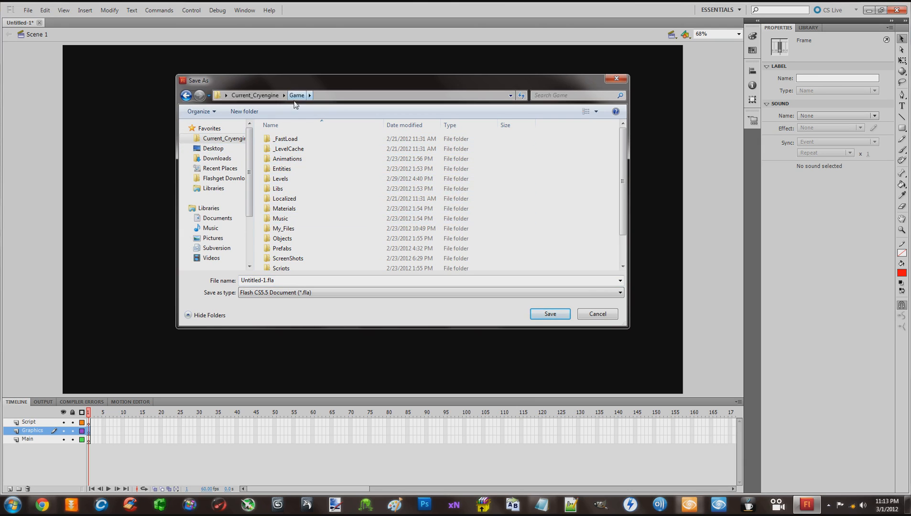
{"action": "double_click", "coordinate": [284, 228]}
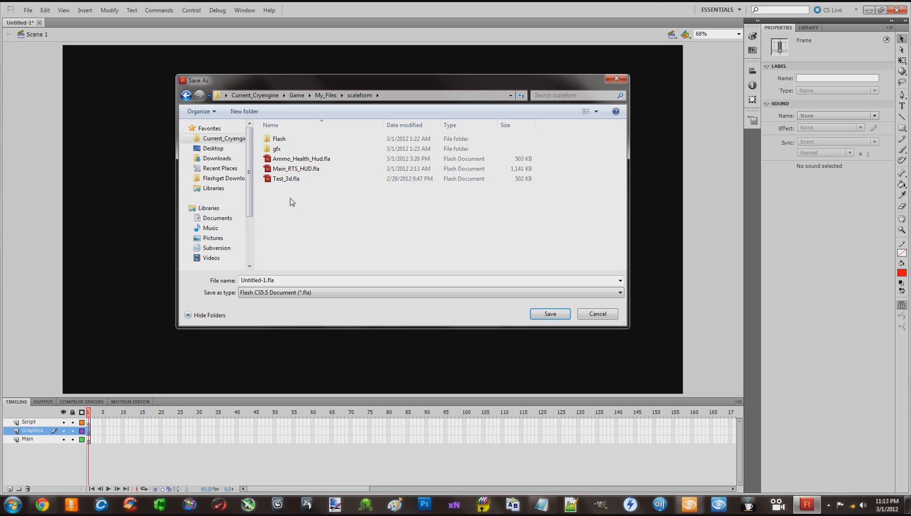
Save the document in the scaleform folder under the name tutorial_ammo_health_hud.fla
{"action": "double_click", "coordinate": [267, 282]}
{"action": "left_click_drag", "start_coordinate": [266, 282], "coordinate": [229, 285]}
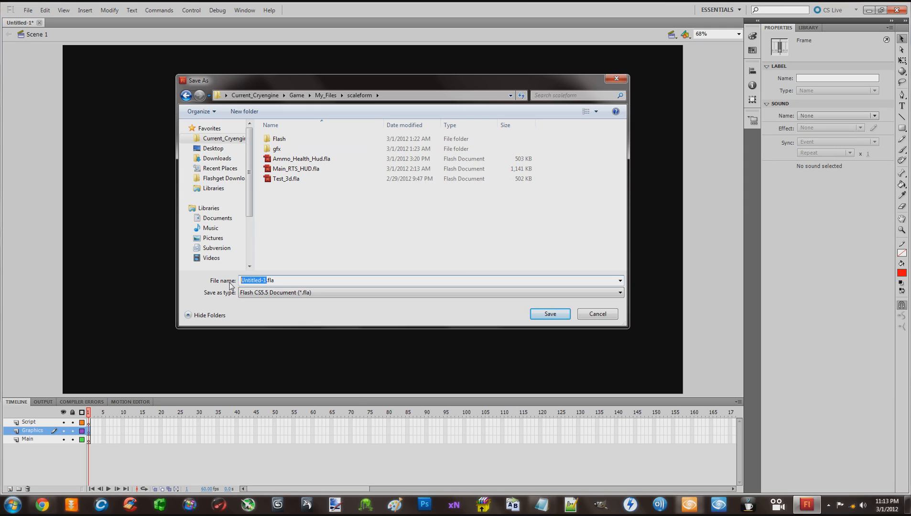
{"action": "type", "text": "tutorial_ammo_health_hus"}
{"action": "key", "text": "BackSpace"}
{"action": "type", "text": "d"}
{"action": "left_click", "coordinate": [539, 314]}
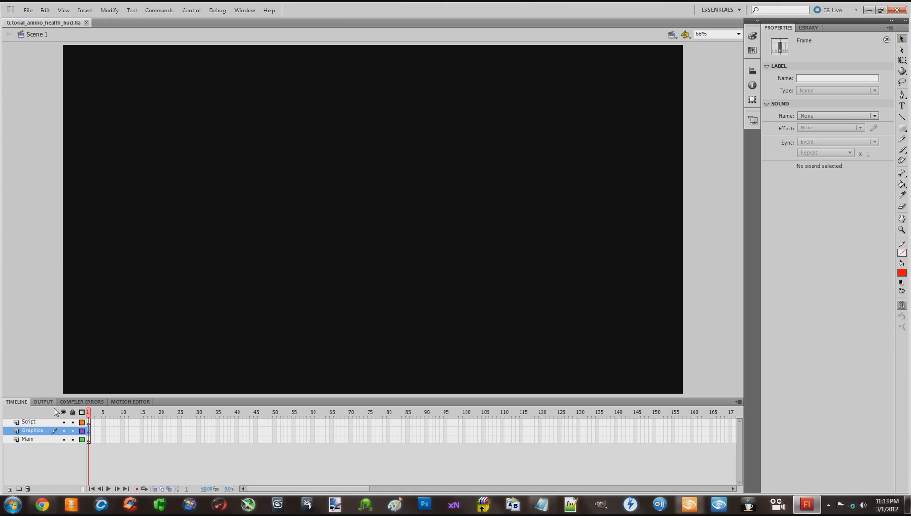
Import the blue health cross image to the stage and move it to the stage's lower-left corner, at X 0, Y 568
{"action": "left_click", "coordinate": [28, 11]}
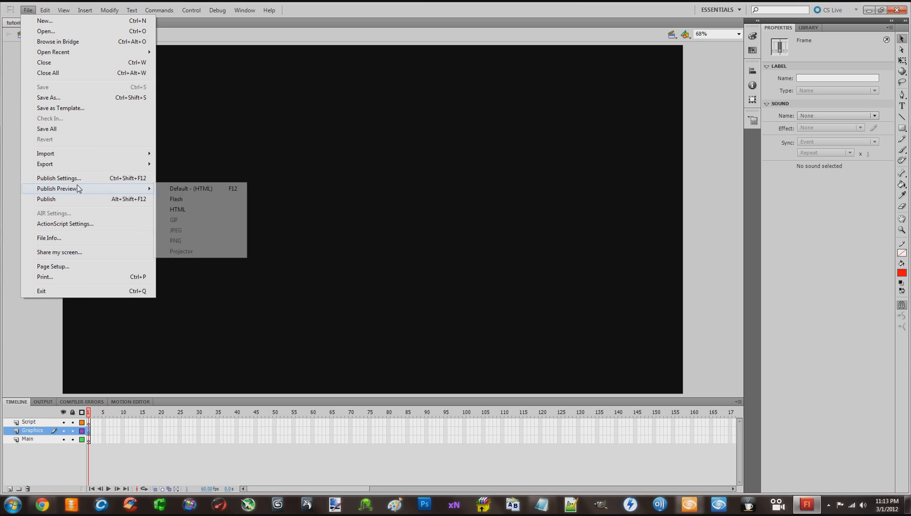
{"action": "mouse_move", "coordinate": [61, 156]}
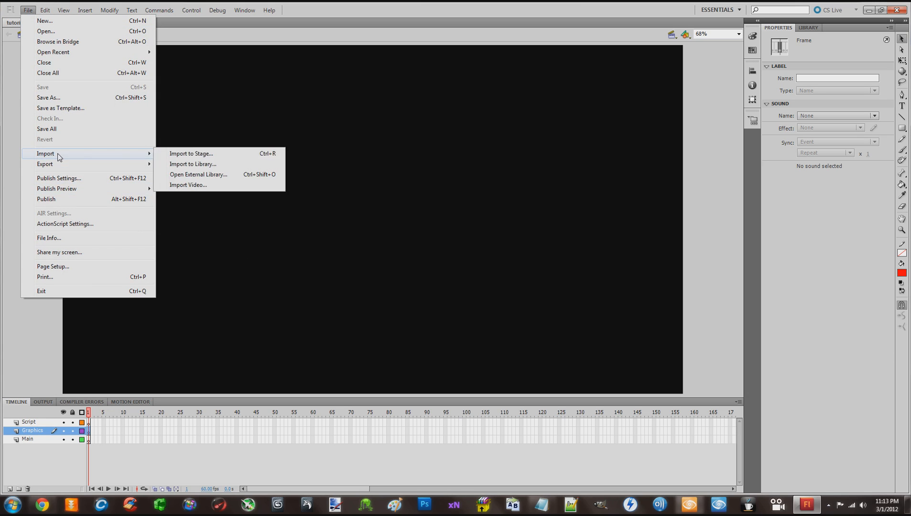
{"action": "left_click", "coordinate": [189, 155]}
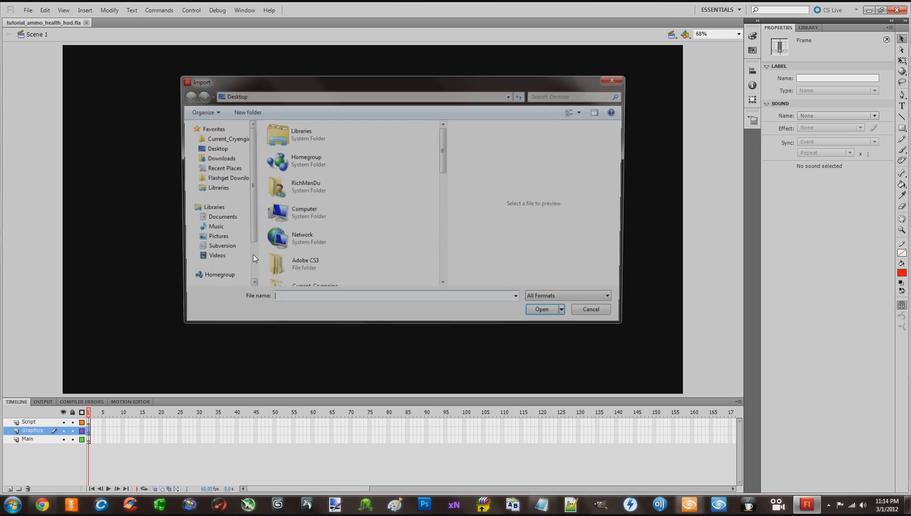
{"action": "left_click_drag", "start_coordinate": [444, 163], "coordinate": [445, 275]}
{"action": "double_click", "coordinate": [305, 171]}
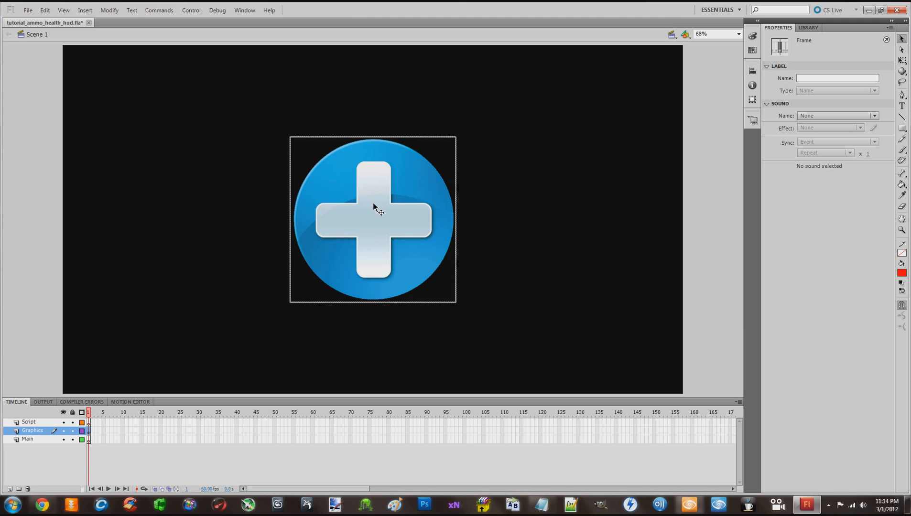
{"action": "mouse_move", "coordinate": [374, 205]}
{"action": "left_mouse_down"}
{"action": "mouse_move", "coordinate": [253, 207]}
{"action": "mouse_move", "coordinate": [146, 293]}
{"action": "left_mouse_up"}
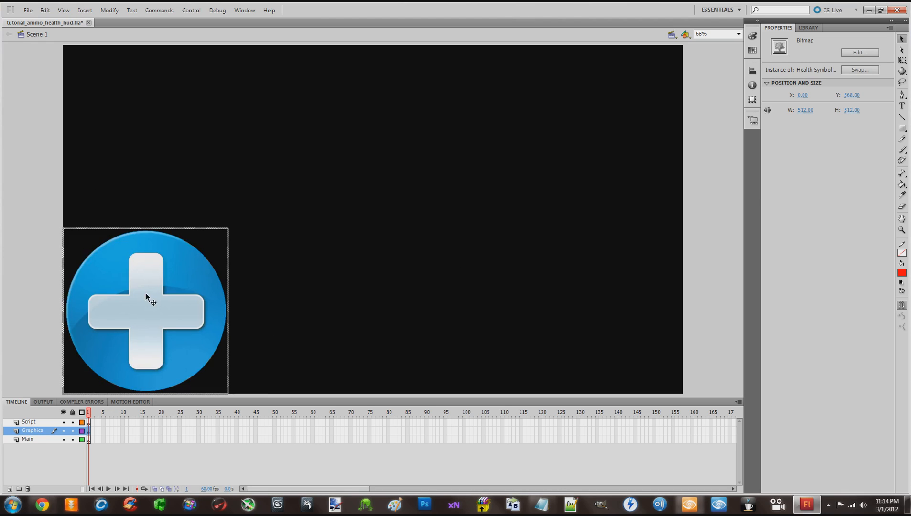
{"action": "left_click", "coordinate": [283, 236]}
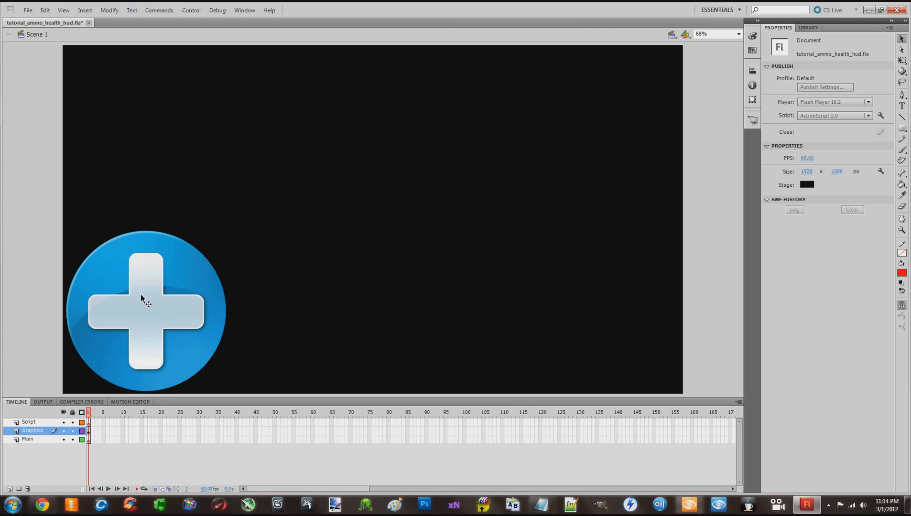
Convert the health cross bitmap to a Movie Clip symbol named Symbol 1 with centre registration
{"action": "right_click", "coordinate": [182, 279]}
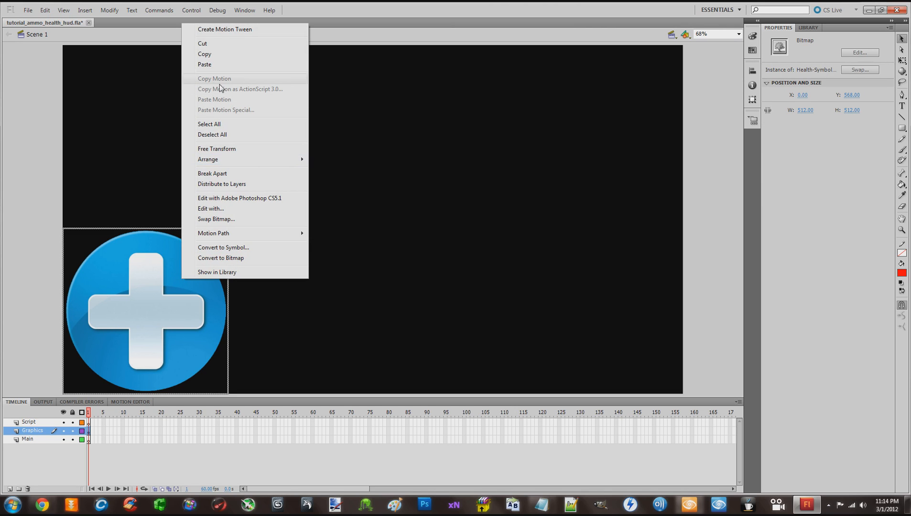
{"action": "left_click", "coordinate": [238, 247]}
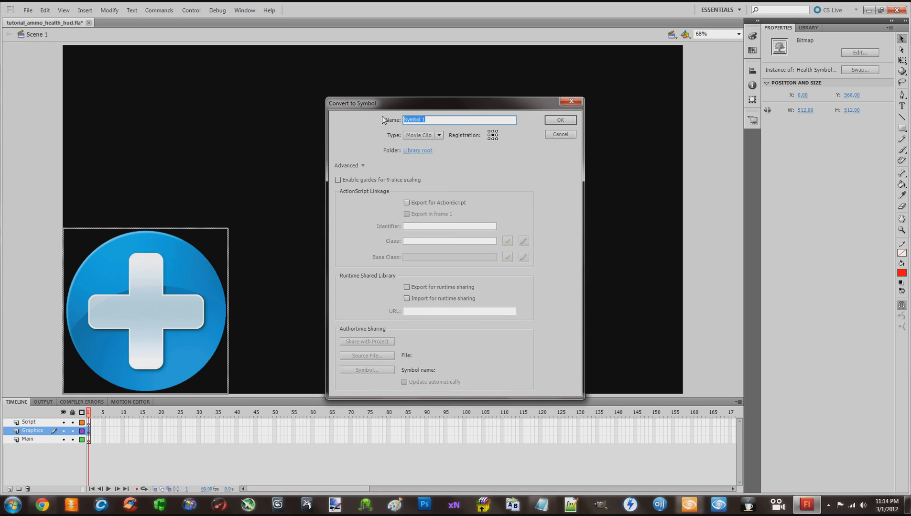
{"action": "left_click_drag", "start_coordinate": [437, 118], "coordinate": [391, 120]}
{"action": "left_click", "coordinate": [429, 120]}
{"action": "left_click", "coordinate": [436, 119]}
{"action": "left_click", "coordinate": [428, 120]}
{"action": "left_click", "coordinate": [431, 136]}
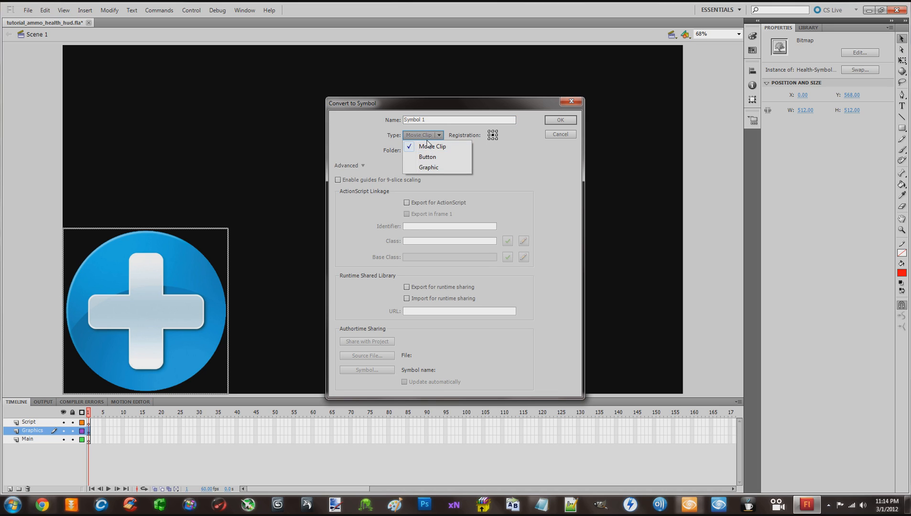
{"action": "left_click", "coordinate": [429, 145]}
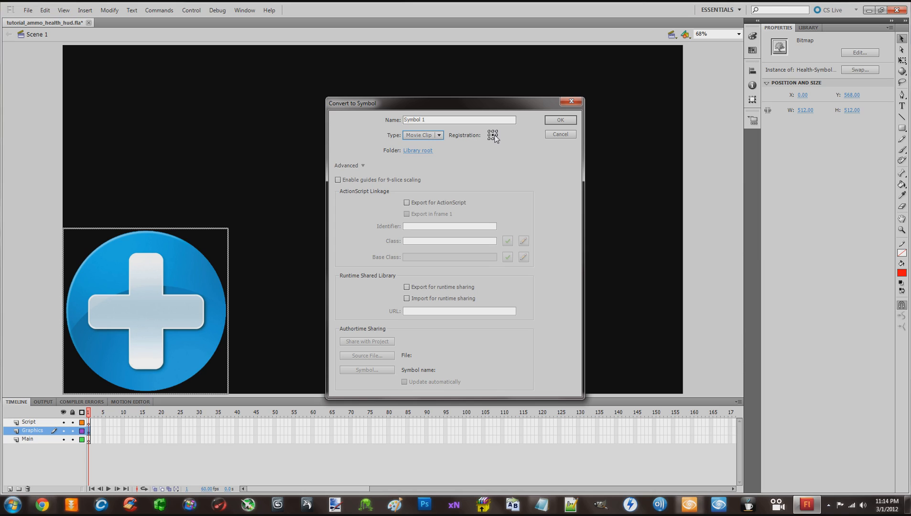
{"action": "left_click", "coordinate": [489, 131]}
{"action": "left_click", "coordinate": [557, 121]}
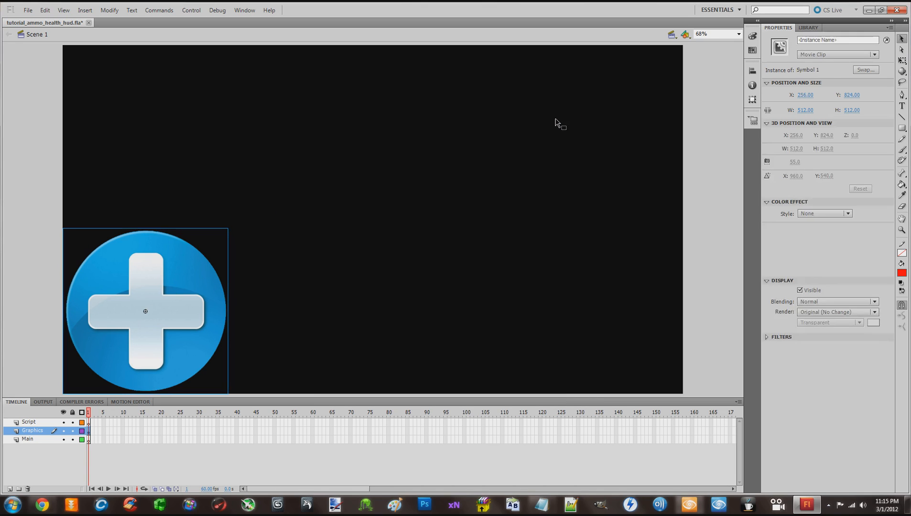
Give the health cross movie clip the instance name Pic_health_mc
{"action": "left_click", "coordinate": [837, 41]}
{"action": "left_click", "coordinate": [794, 51]}
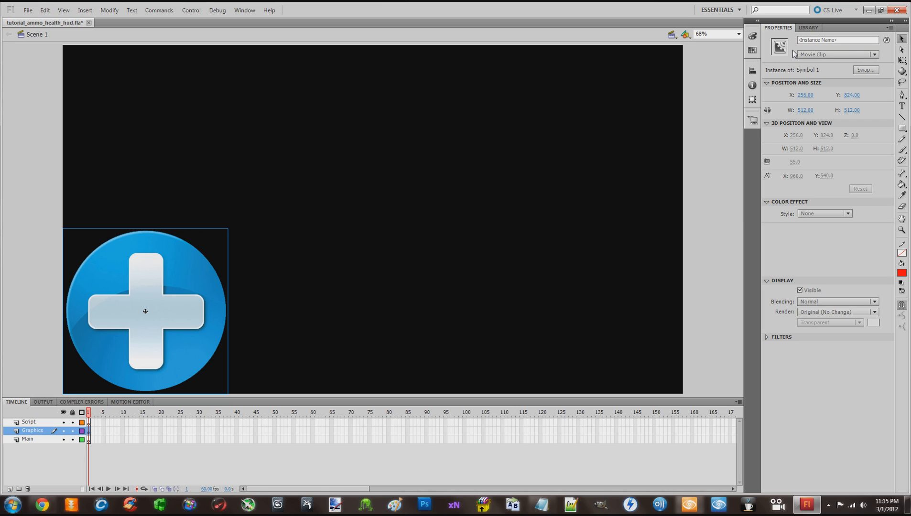
{"action": "left_click", "coordinate": [839, 41]}
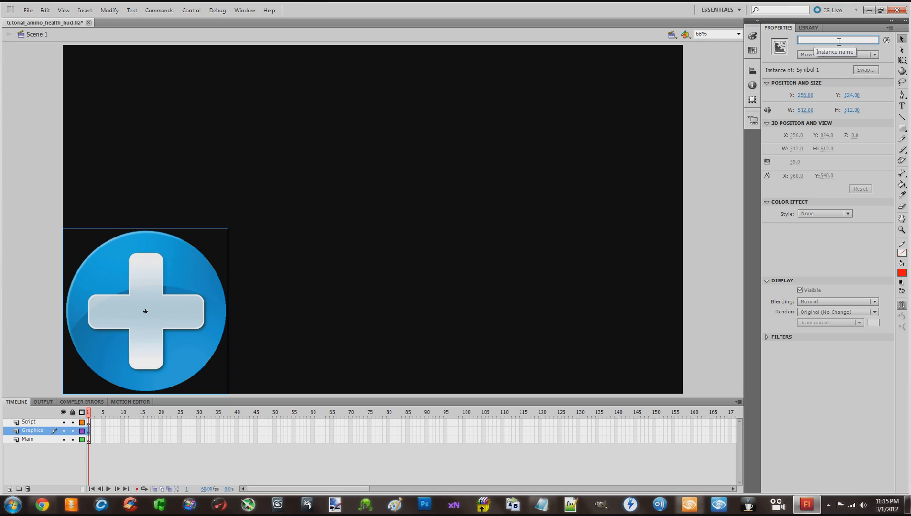
{"action": "type", "text": "Pic"}
{"action": "type", "text": "_health_mc"}
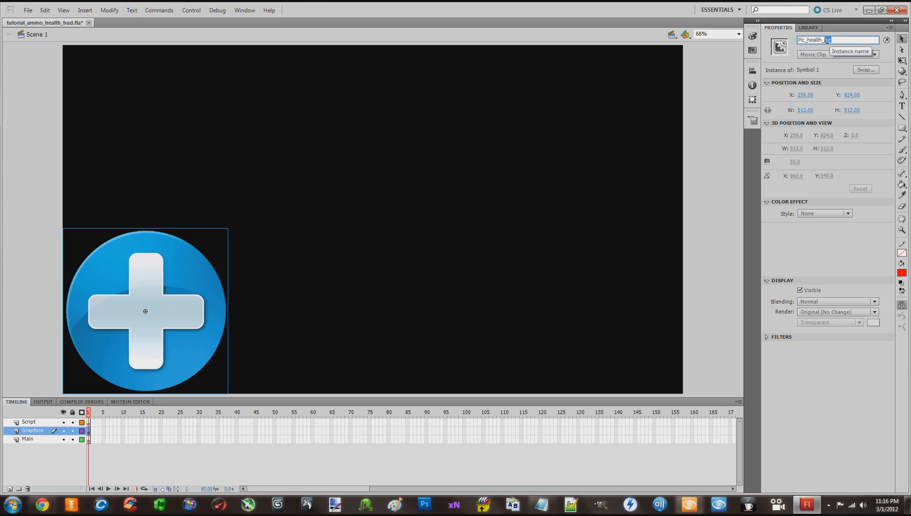
{"action": "left_click", "coordinate": [833, 40]}
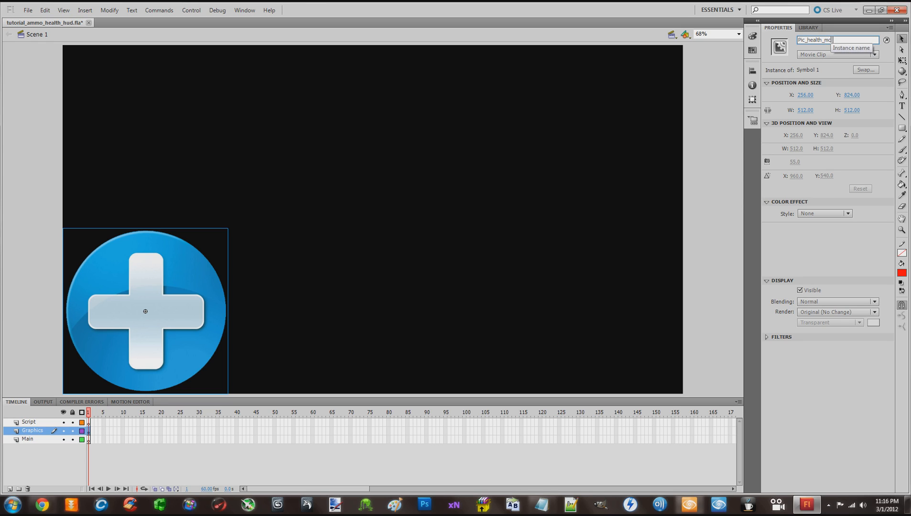
{"action": "left_click_drag", "start_coordinate": [836, 40], "coordinate": [797, 41]}
{"action": "left_click", "coordinate": [842, 40]}
{"action": "double_click", "coordinate": [841, 40]}
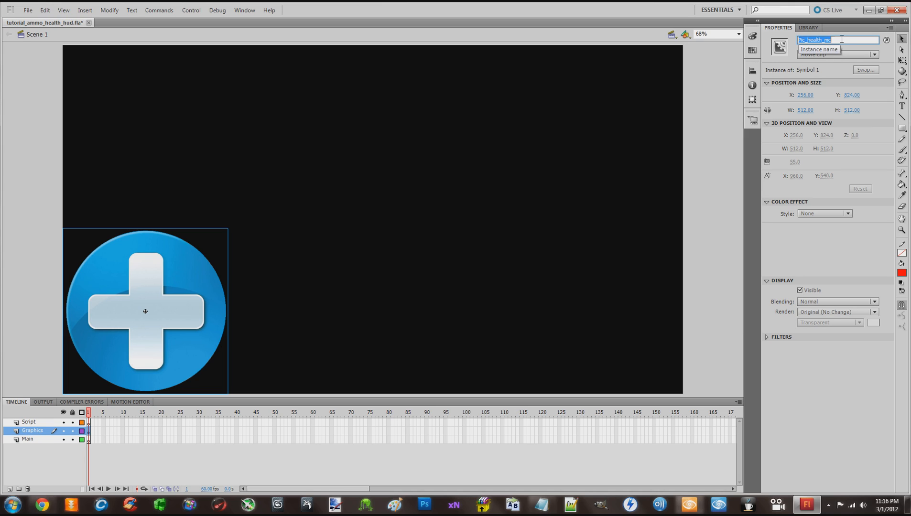
{"action": "left_click", "coordinate": [840, 40]}
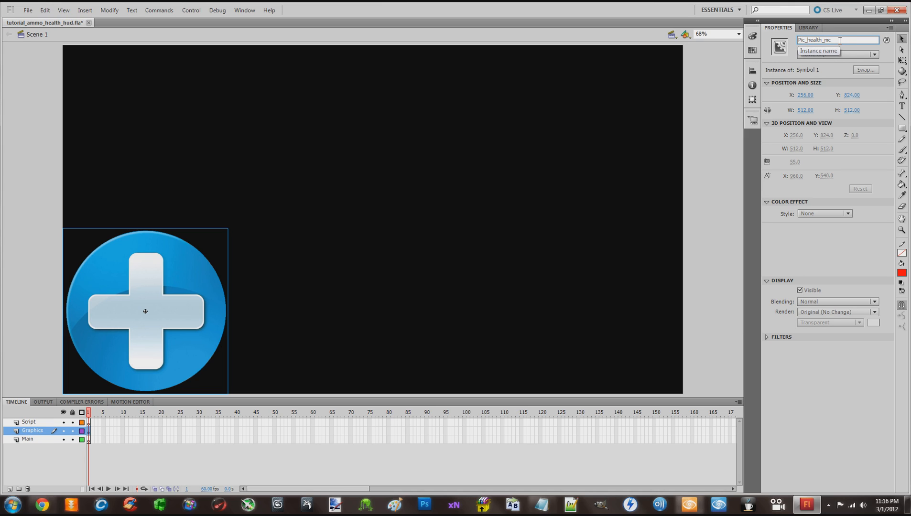
{"action": "left_click_drag", "start_coordinate": [838, 40], "coordinate": [796, 41]}
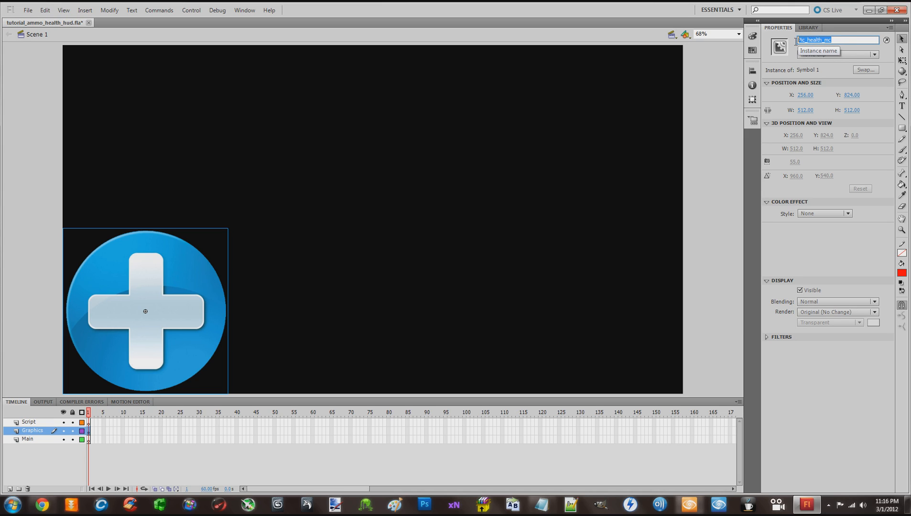
{"action": "left_click", "coordinate": [835, 40]}
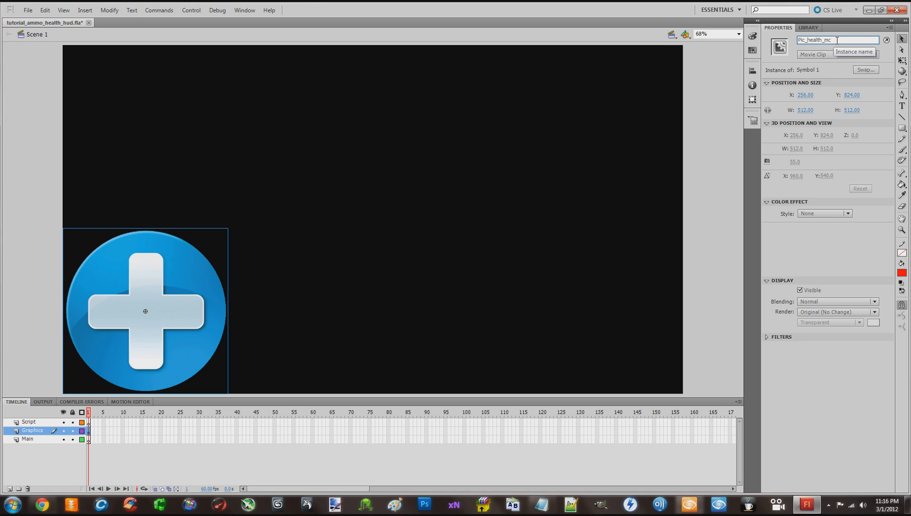
{"action": "left_click_drag", "start_coordinate": [837, 40], "coordinate": [799, 40]}
{"action": "left_click", "coordinate": [724, 85]}
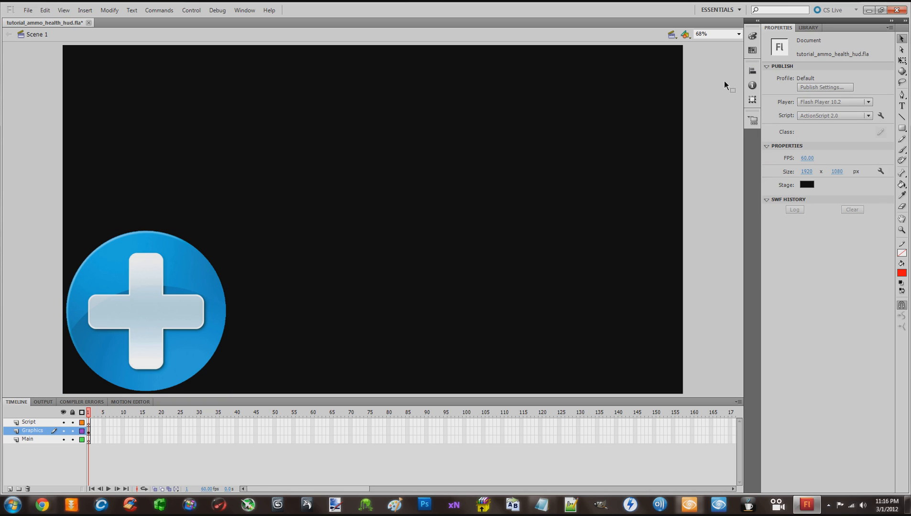
Set the width of the health cross movie clip to 128 px
{"action": "left_click", "coordinate": [195, 265]}
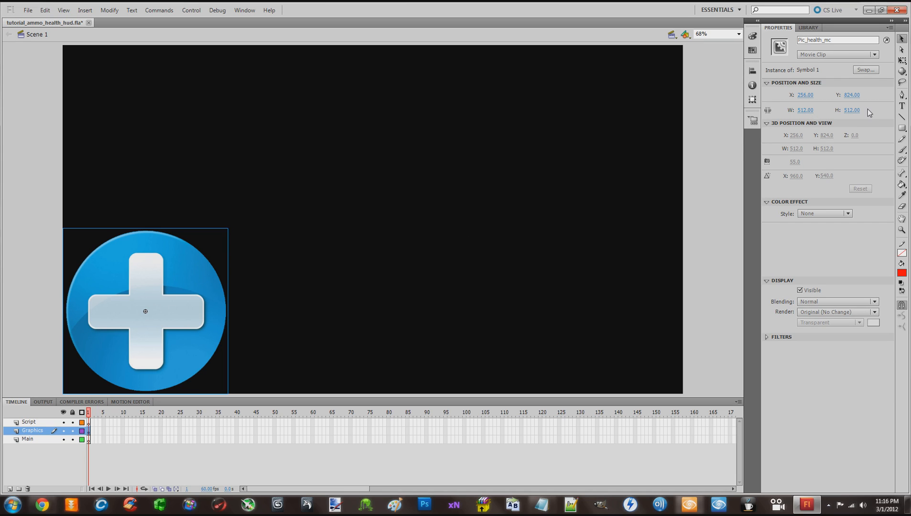
{"action": "left_click", "coordinate": [806, 111]}
{"action": "type", "text": "128"}
{"action": "key", "text": "Return"}
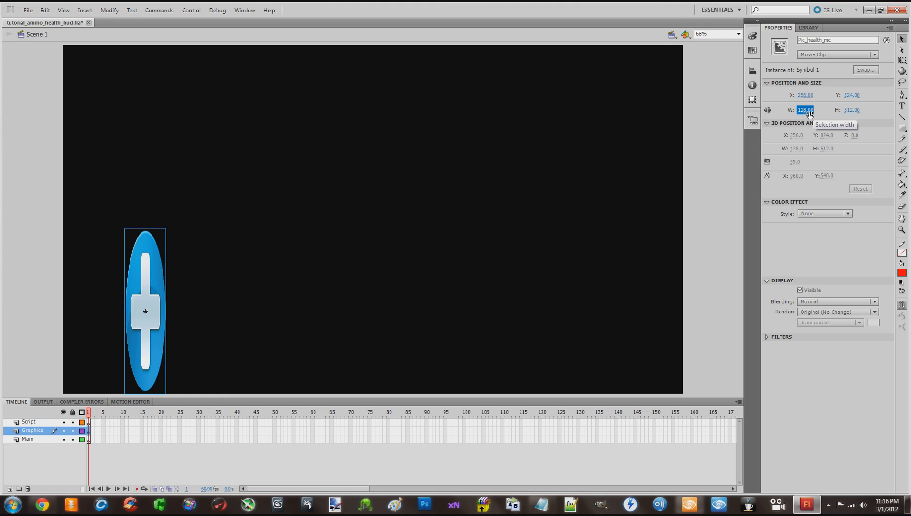
Resize the health cross movie clip to a width of 256 px and a height of 256 px
{"action": "left_click", "coordinate": [809, 113]}
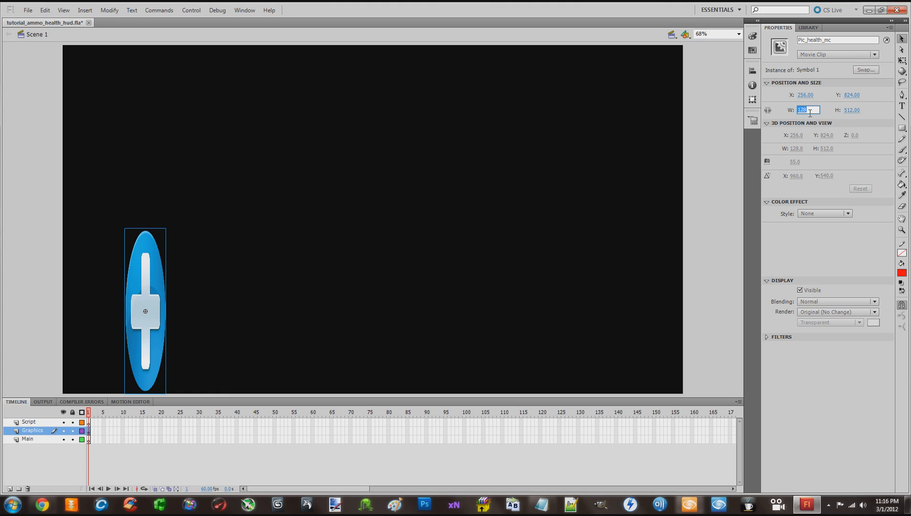
{"action": "type", "text": "256"}
{"action": "left_click", "coordinate": [852, 110]}
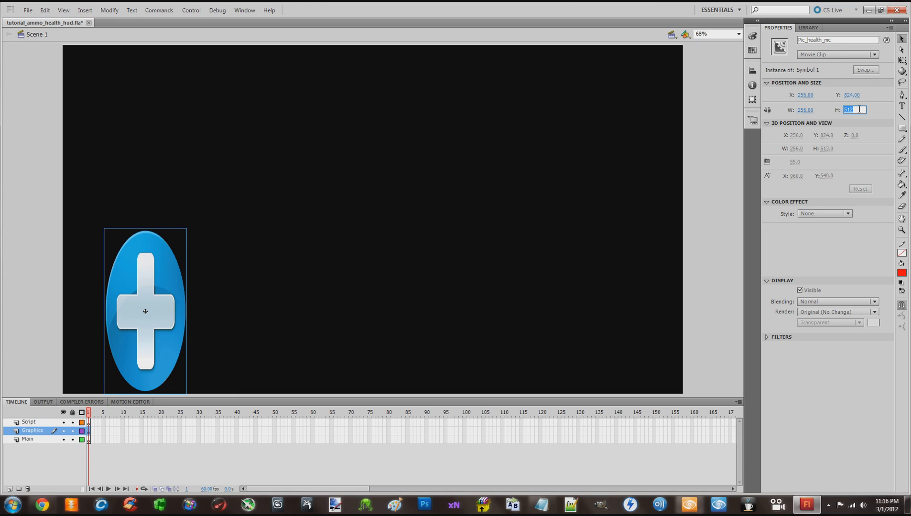
{"action": "type", "text": "256"}
{"action": "key", "text": "Return"}
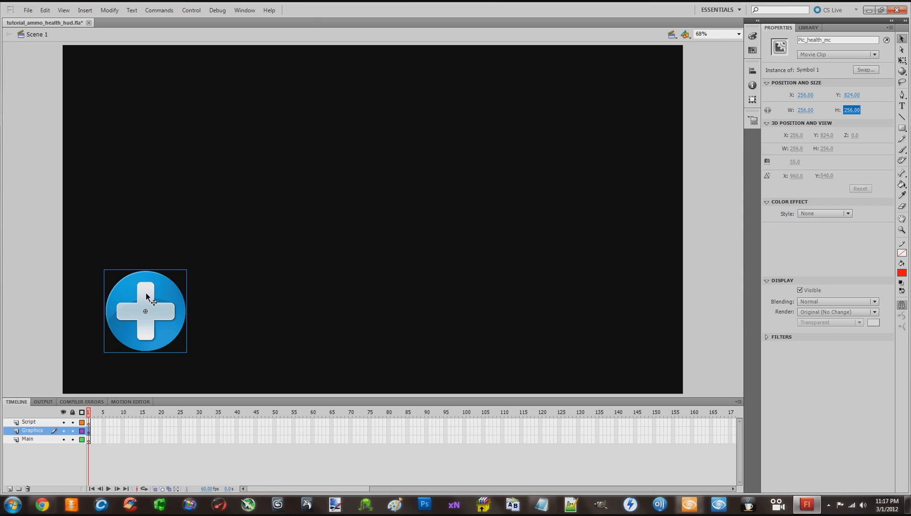
Move the health cross movie clip closer to the stage's lower-left corner, at about X 212, Y 874
{"action": "mouse_move", "coordinate": [145, 292]}
{"action": "left_mouse_down"}
{"action": "mouse_move", "coordinate": [157, 292]}
{"action": "mouse_move", "coordinate": [152, 307]}
{"action": "left_mouse_up"}
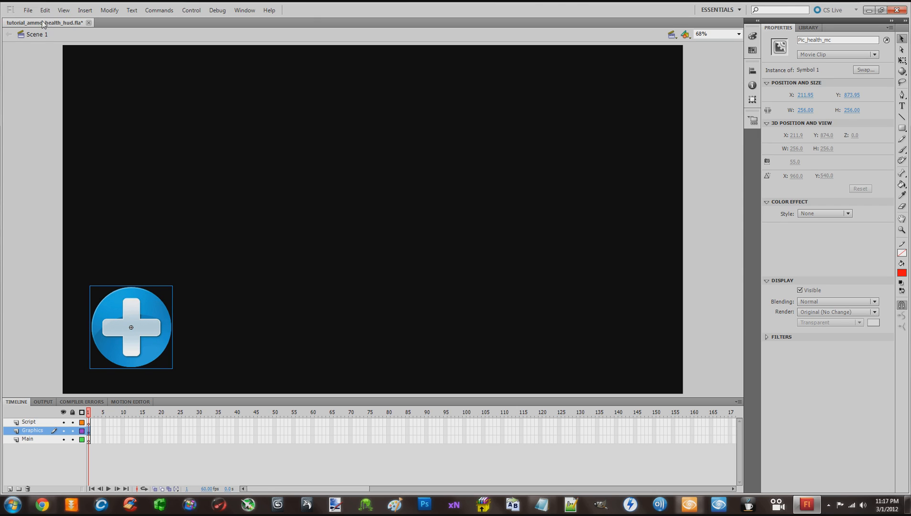
Import Icon_nvdlc02items_.45_acp_ammo.png onto the Graphics layer and place it near the stage's lower-right corner
{"action": "left_click", "coordinate": [35, 431]}
{"action": "left_click", "coordinate": [27, 10]}
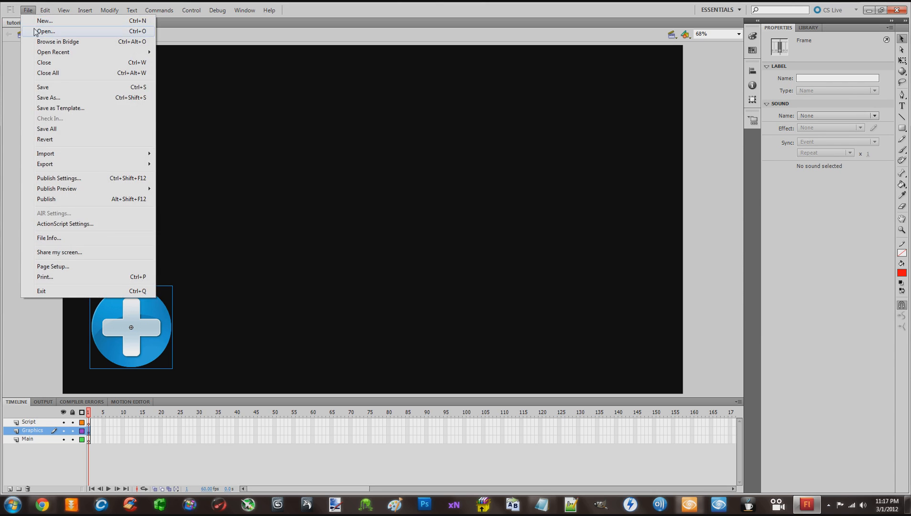
{"action": "mouse_move", "coordinate": [50, 158]}
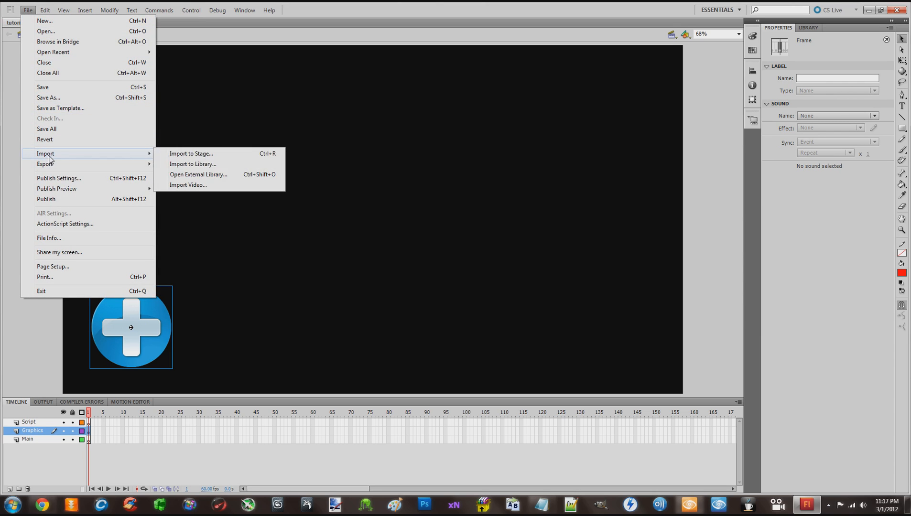
{"action": "left_click", "coordinate": [175, 154]}
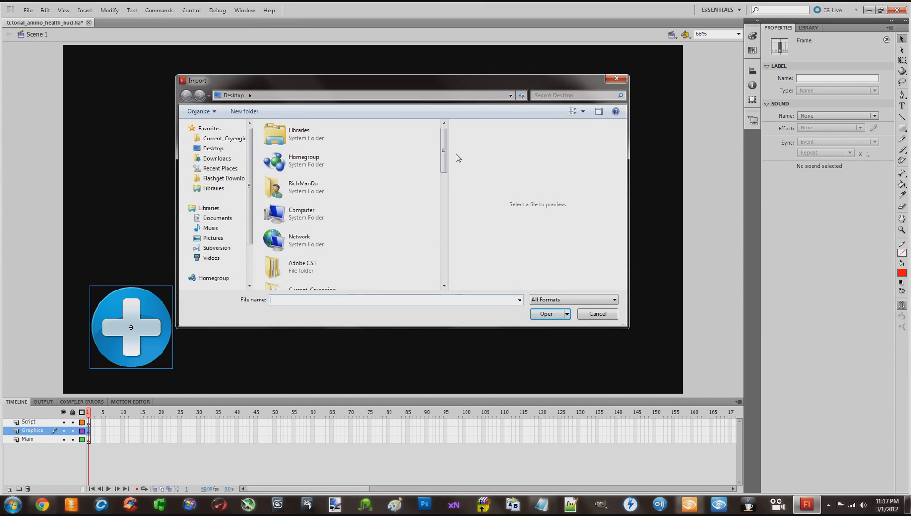
{"action": "left_click_drag", "start_coordinate": [443, 150], "coordinate": [441, 274]}
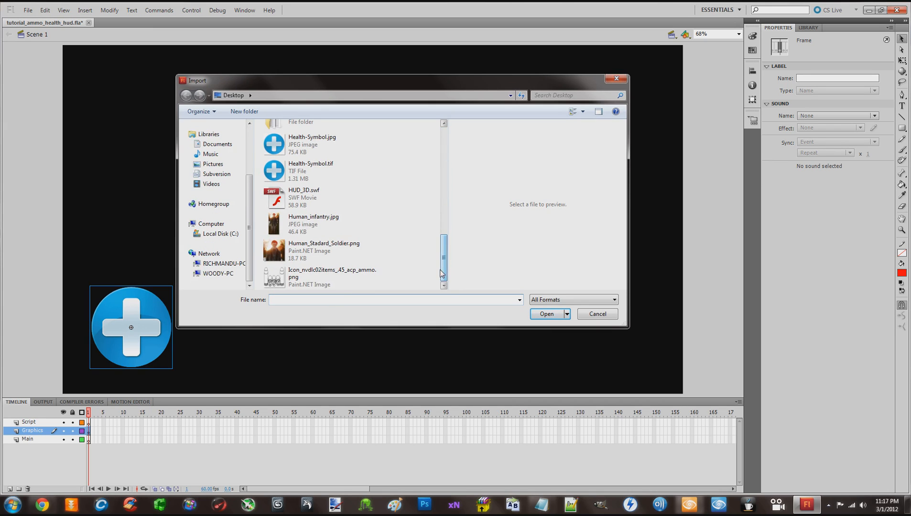
{"action": "double_click", "coordinate": [301, 278]}
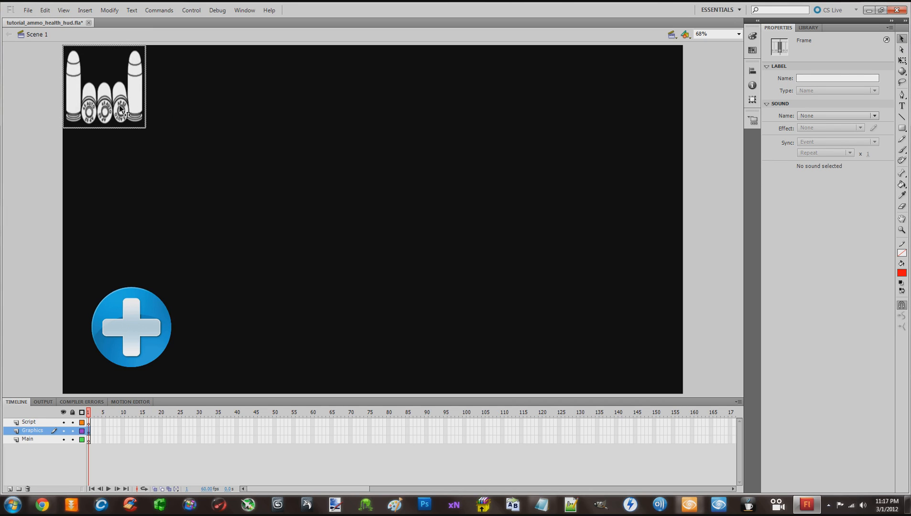
{"action": "left_click_drag", "start_coordinate": [120, 106], "coordinate": [593, 339]}
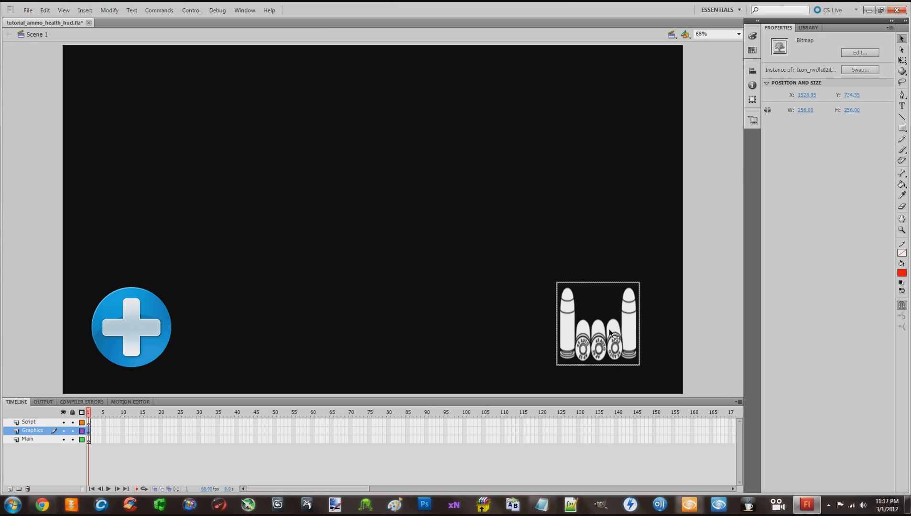
{"action": "mouse_move", "coordinate": [609, 329]}
{"action": "left_mouse_down"}
{"action": "mouse_move", "coordinate": [632, 338]}
{"action": "mouse_move", "coordinate": [618, 338]}
{"action": "left_mouse_up"}
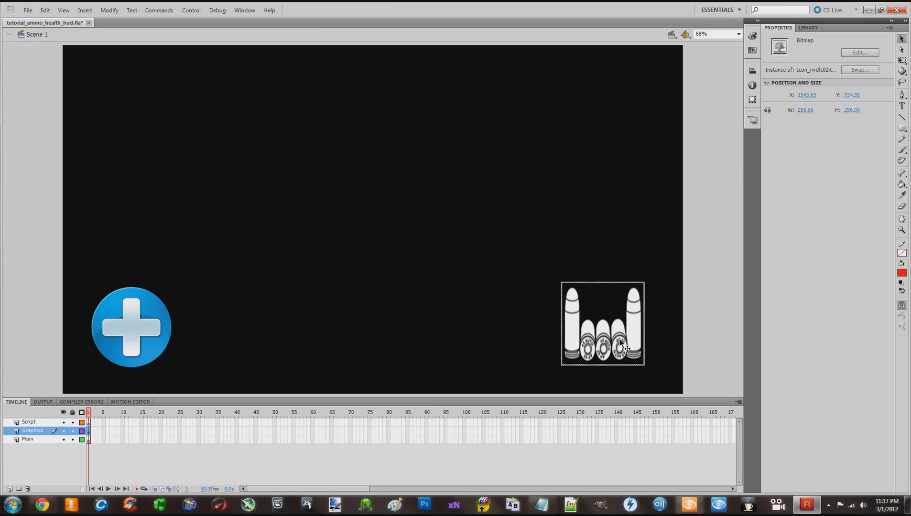
Convert the ammo bitmap to a Movie Clip symbol named Symbol 2 with centre registration
{"action": "right_click", "coordinate": [620, 343]}
{"action": "left_click", "coordinate": [649, 312]}
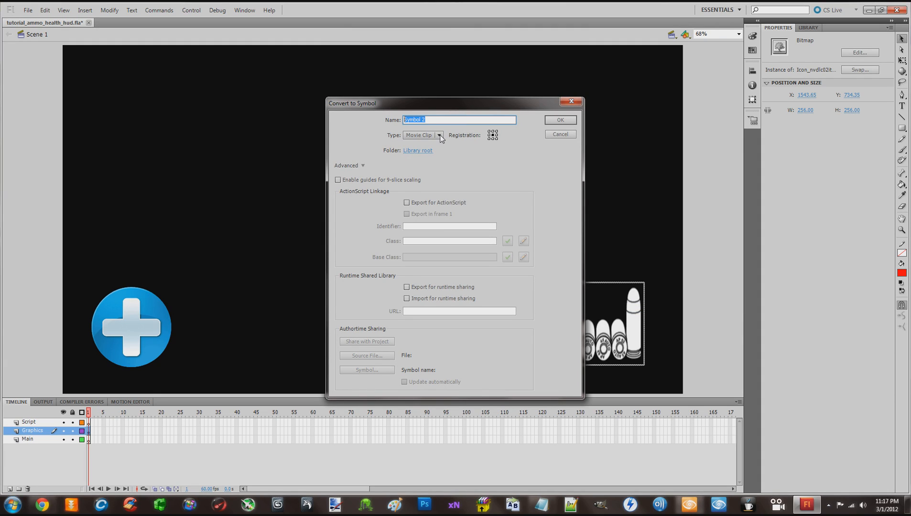
{"action": "left_click", "coordinate": [439, 136]}
{"action": "left_click", "coordinate": [423, 147]}
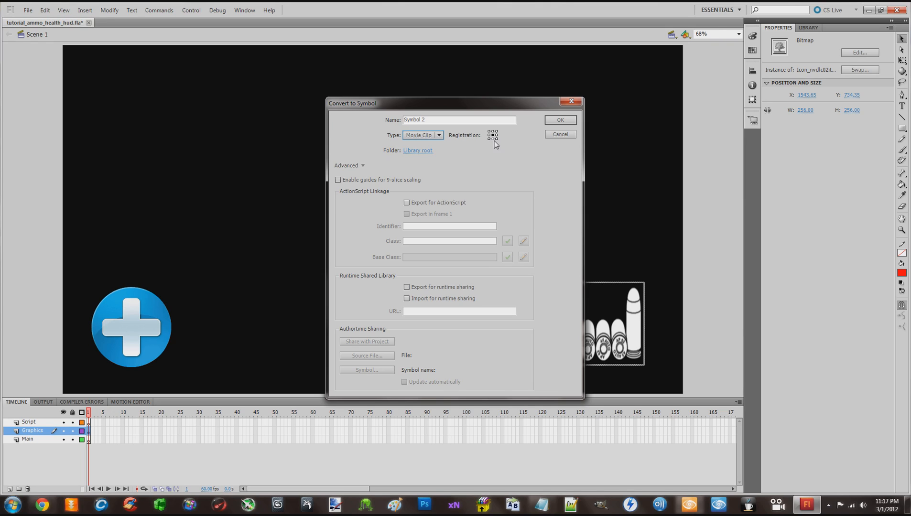
{"action": "left_click", "coordinate": [513, 150]}
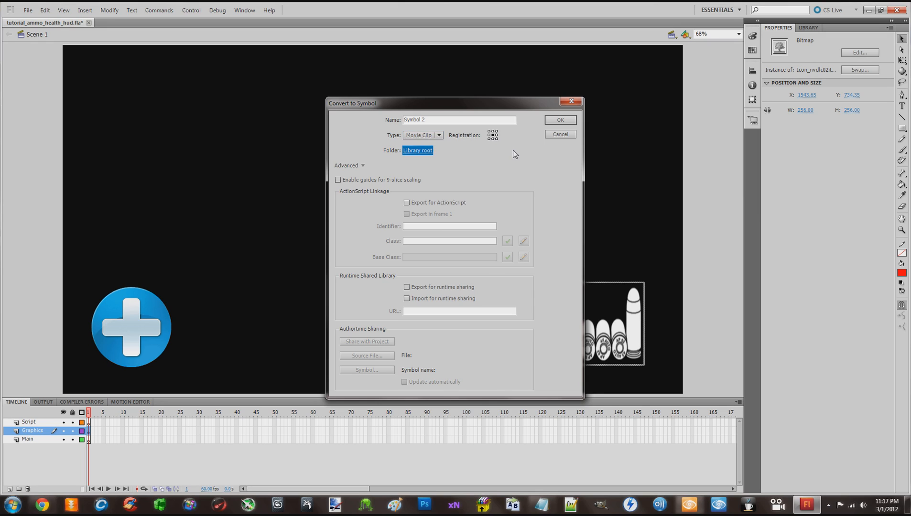
{"action": "left_click", "coordinate": [521, 207]}
{"action": "left_click", "coordinate": [560, 120]}
Give the ammo movie clip the instance name Pic_Ammo_mc
{"action": "left_click", "coordinate": [837, 40]}
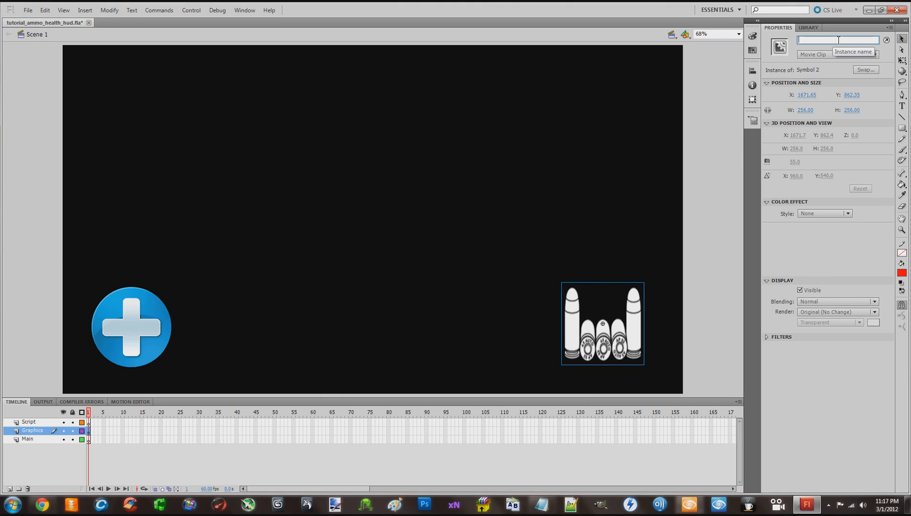
{"action": "type", "text": "Pic"}
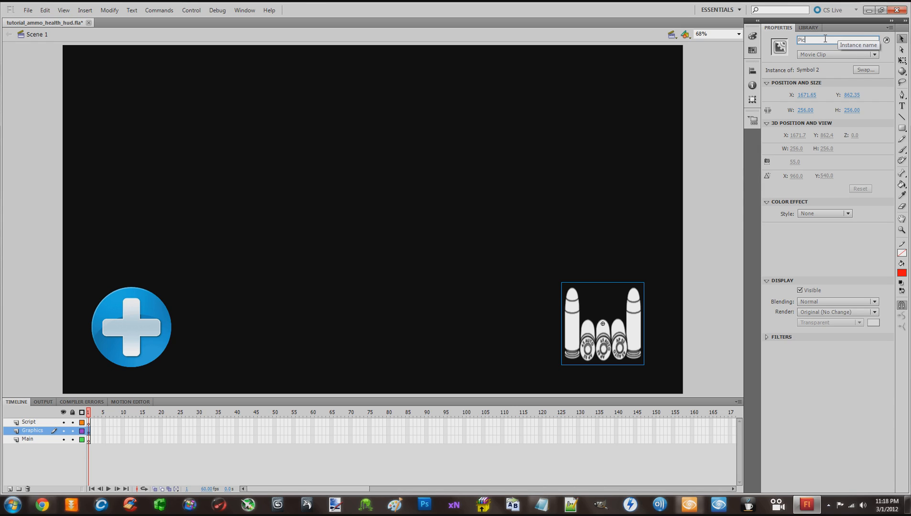
{"action": "type", "text": "_"}
{"action": "type", "text": "Amm"}
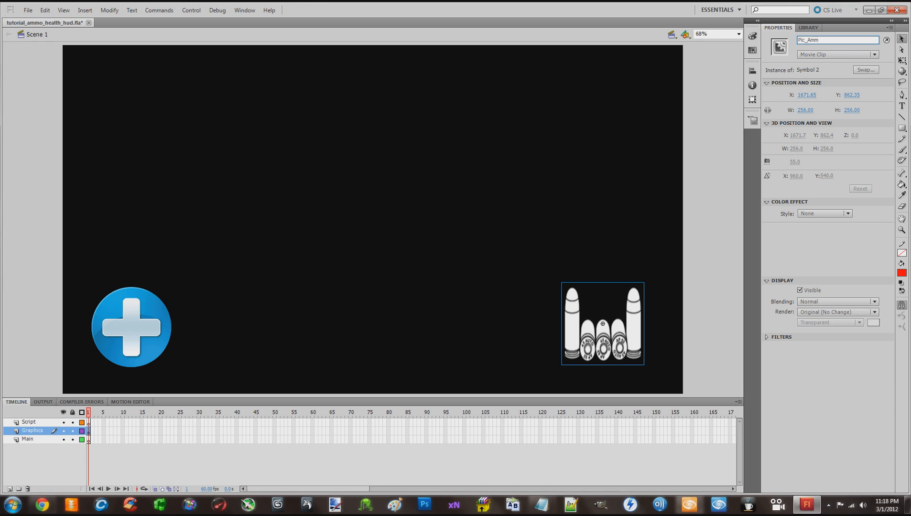
{"action": "type", "text": "o_mc"}
{"action": "left_click", "coordinate": [705, 234]}
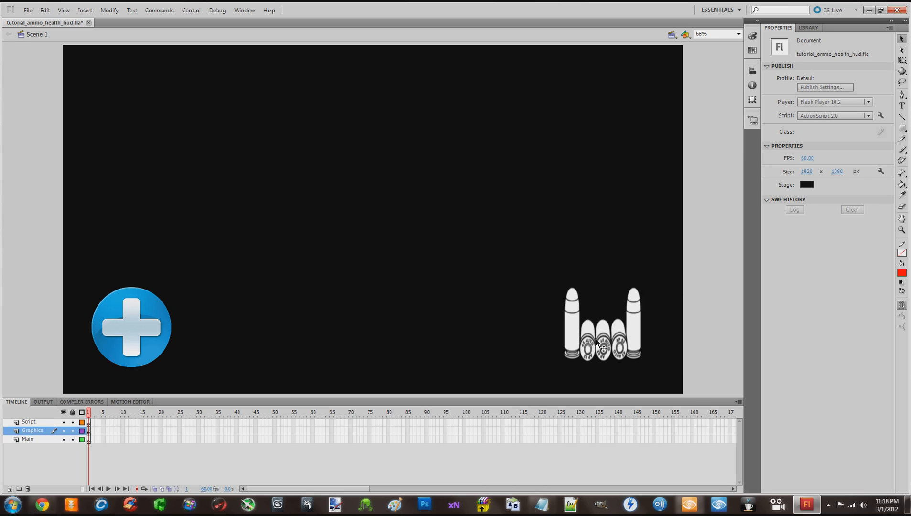
Reposition the ammo clip at about X 1697, Y 881 and the health cross clip at about X 193, Y 880
{"action": "mouse_move", "coordinate": [596, 340]}
{"action": "left_mouse_down"}
{"action": "mouse_move", "coordinate": [622, 359]}
{"action": "mouse_move", "coordinate": [606, 343]}
{"action": "left_mouse_up"}
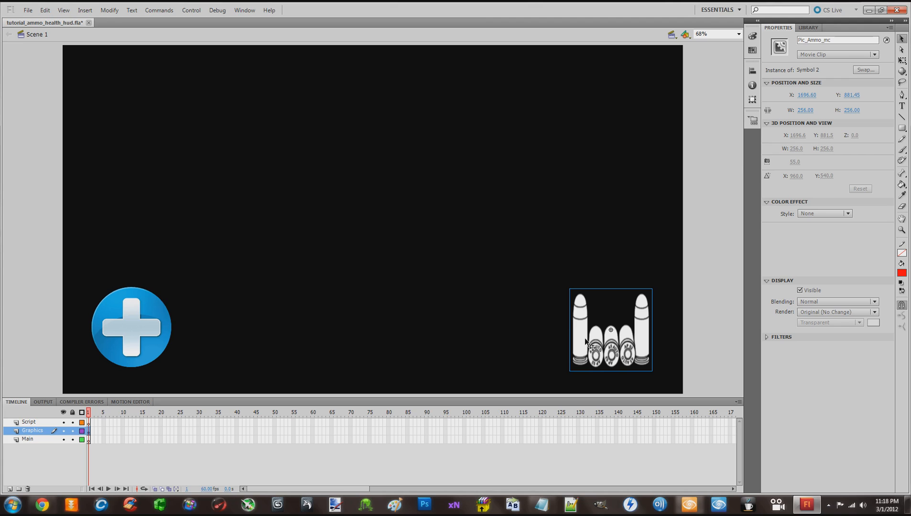
{"action": "left_click_drag", "start_coordinate": [131, 324], "coordinate": [126, 327]}
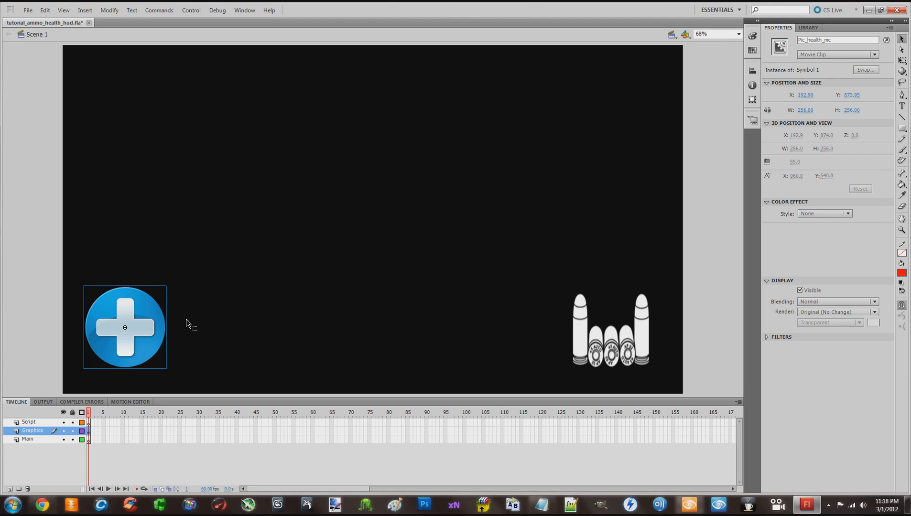
{"action": "left_click", "coordinate": [237, 312]}
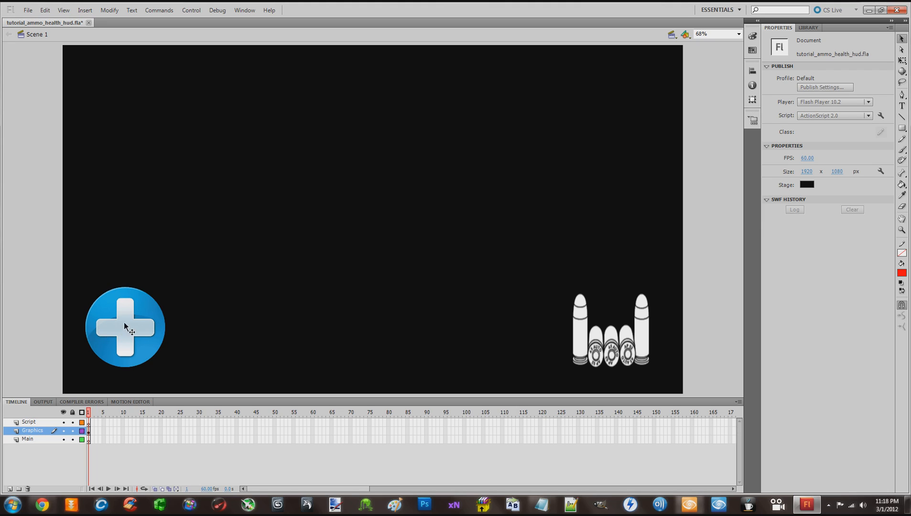
{"action": "left_click", "coordinate": [595, 344]}
{"action": "left_click", "coordinate": [470, 323]}
{"action": "left_click", "coordinate": [130, 331]}
{"action": "left_click_drag", "start_coordinate": [130, 331], "coordinate": [127, 332]}
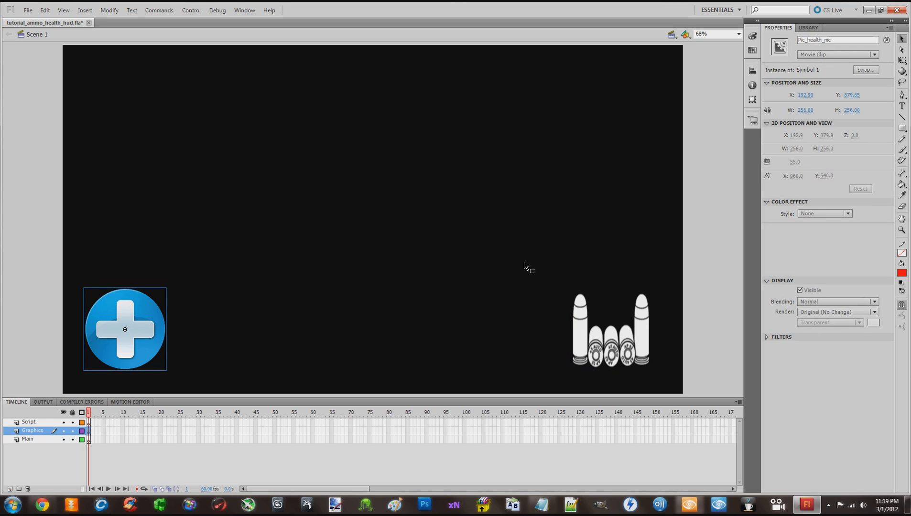
{"action": "left_click", "coordinate": [544, 218]}
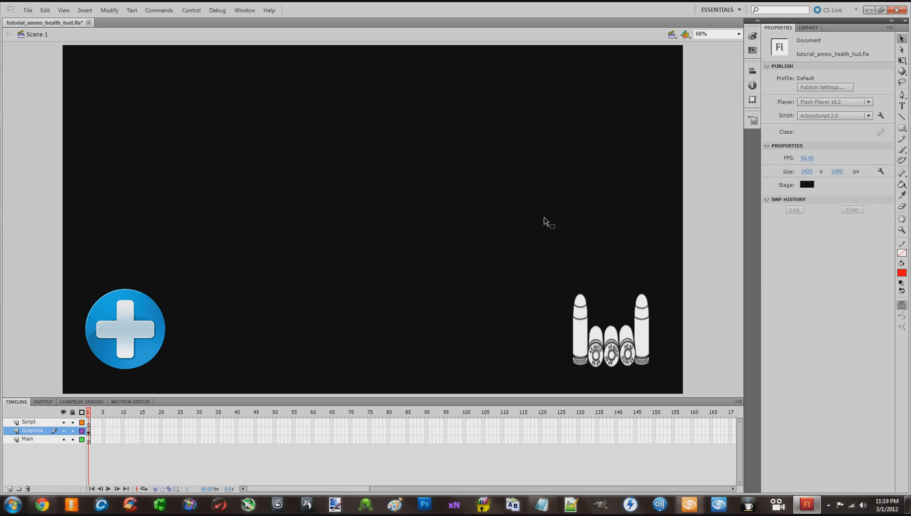
Add a dynamic text field reading "health" over the health cross and size it to about 93 by 44 px
{"action": "left_click", "coordinate": [902, 106]}
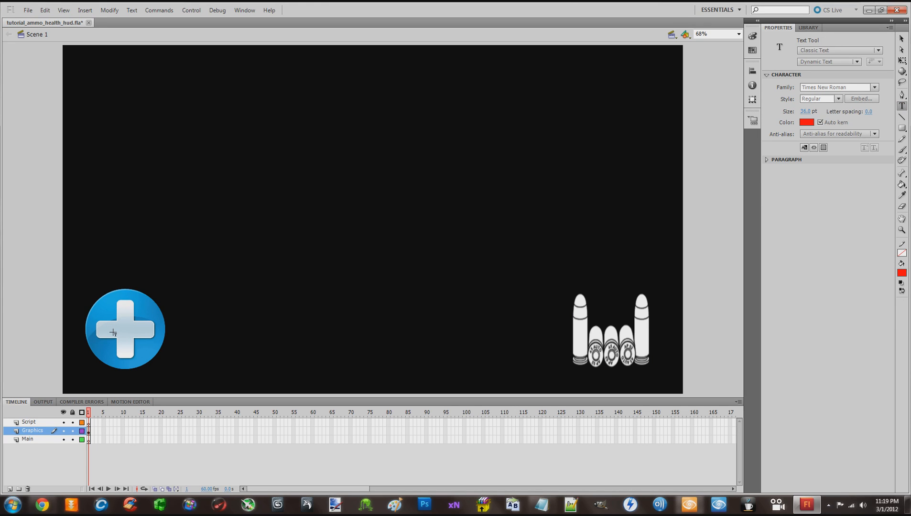
{"action": "left_click_drag", "start_coordinate": [112, 333], "coordinate": [145, 320]}
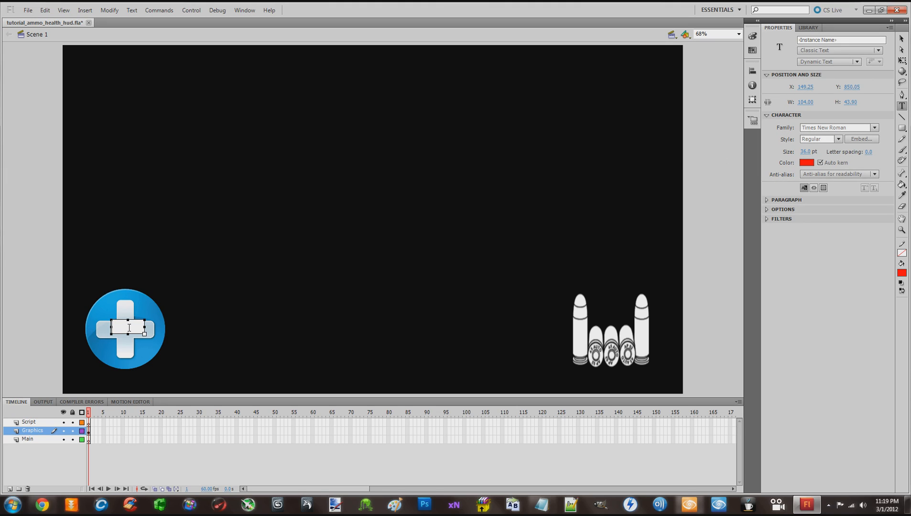
{"action": "type", "text": "health"}
{"action": "key", "text": "Return"}
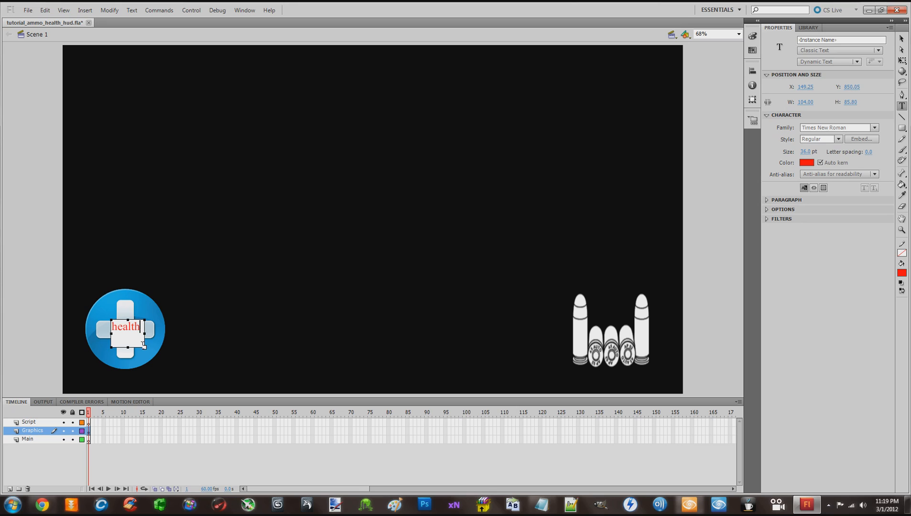
{"action": "left_click_drag", "start_coordinate": [144, 347], "coordinate": [141, 333]}
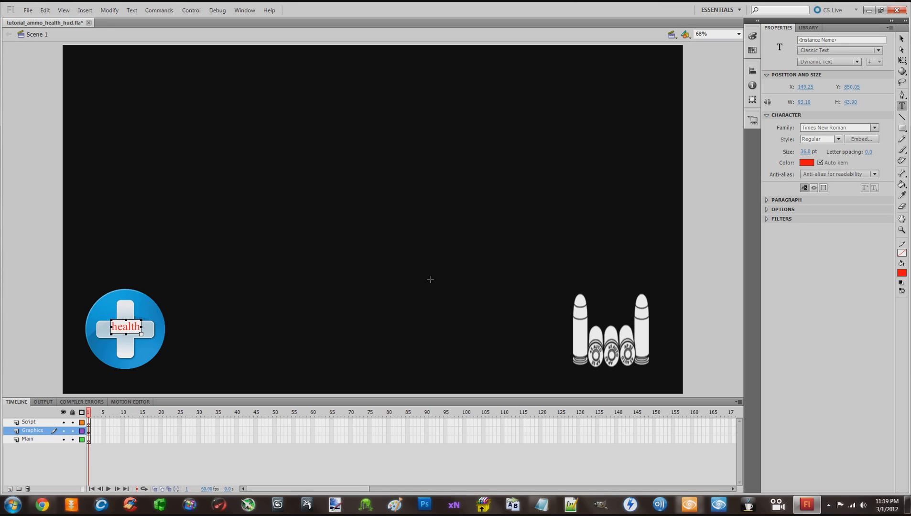
Move the health text field onto the right arm of the cross, at about X 176, Y 858
{"action": "left_click", "coordinate": [902, 38]}
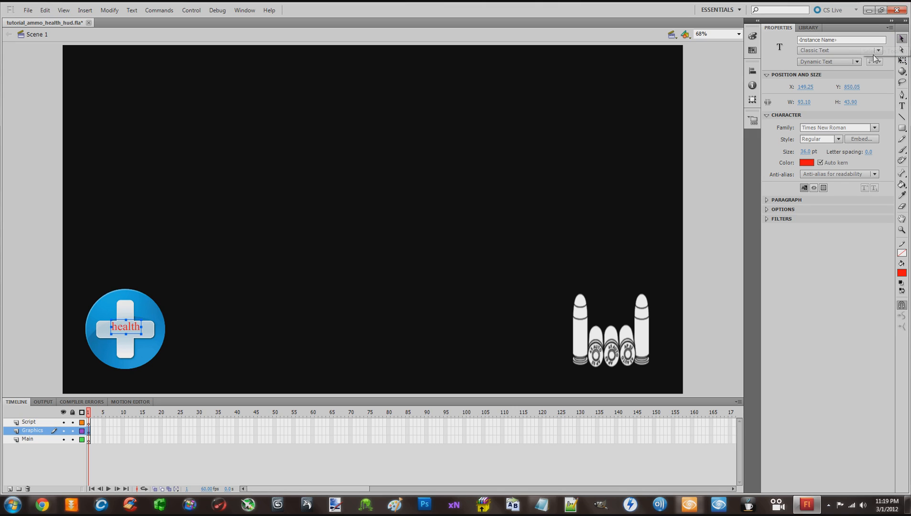
{"action": "left_click_drag", "start_coordinate": [128, 330], "coordinate": [136, 331]}
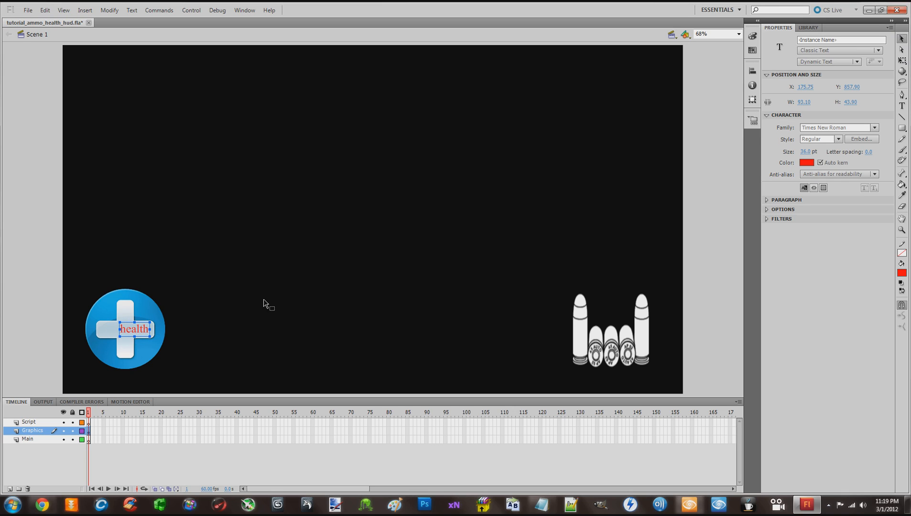
{"action": "left_click", "coordinate": [660, 247]}
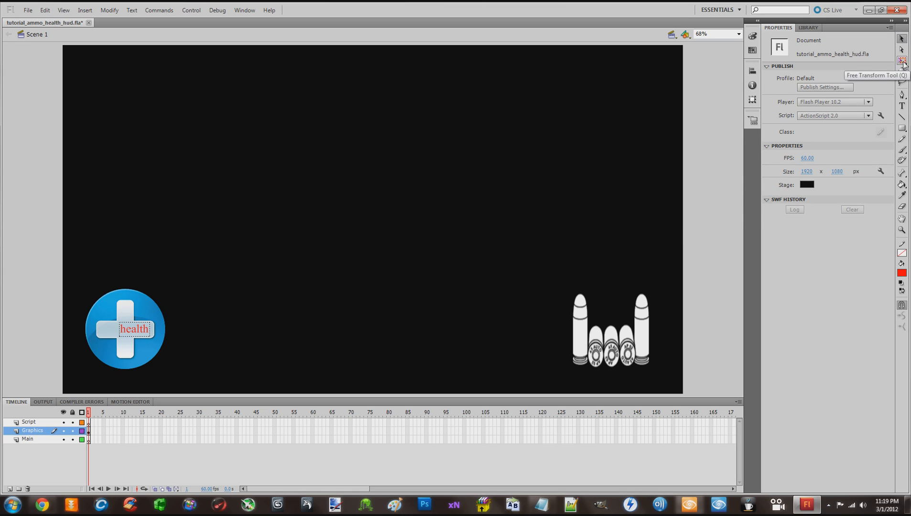
Paste three copies of the health text field and spread them out around the middle of the stage
{"action": "left_click", "coordinate": [144, 337]}
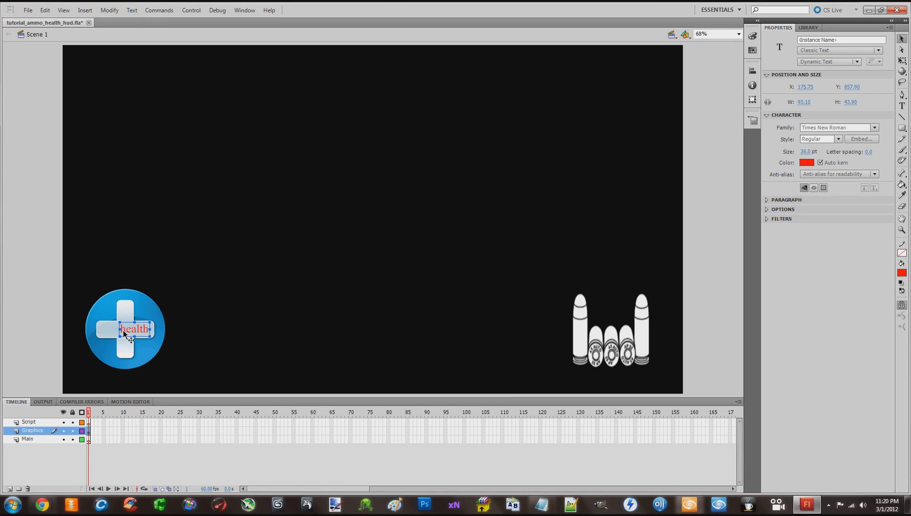
{"action": "key", "text": "ctrl+v"}
{"action": "mouse_move", "coordinate": [374, 222]}
{"action": "left_mouse_down"}
{"action": "mouse_move", "coordinate": [447, 211]}
{"action": "mouse_move", "coordinate": [423, 256]}
{"action": "mouse_move", "coordinate": [431, 252]}
{"action": "mouse_move", "coordinate": [369, 232]}
{"action": "mouse_move", "coordinate": [370, 219]}
{"action": "left_mouse_up"}
{"action": "left_click", "coordinate": [291, 292]}
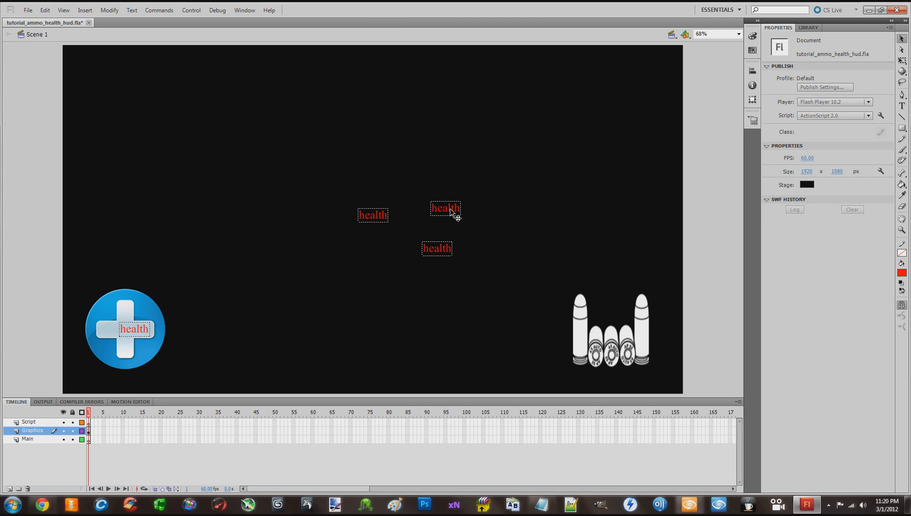
Place one copied text field over the ammo icon and the other two to the left of that icon
{"action": "mouse_move", "coordinate": [450, 209]}
{"action": "left_mouse_down"}
{"action": "mouse_move", "coordinate": [583, 254]}
{"action": "mouse_move", "coordinate": [615, 319]}
{"action": "left_mouse_up"}
{"action": "left_click", "coordinate": [502, 303]}
{"action": "left_click_drag", "start_coordinate": [612, 317], "coordinate": [604, 318]}
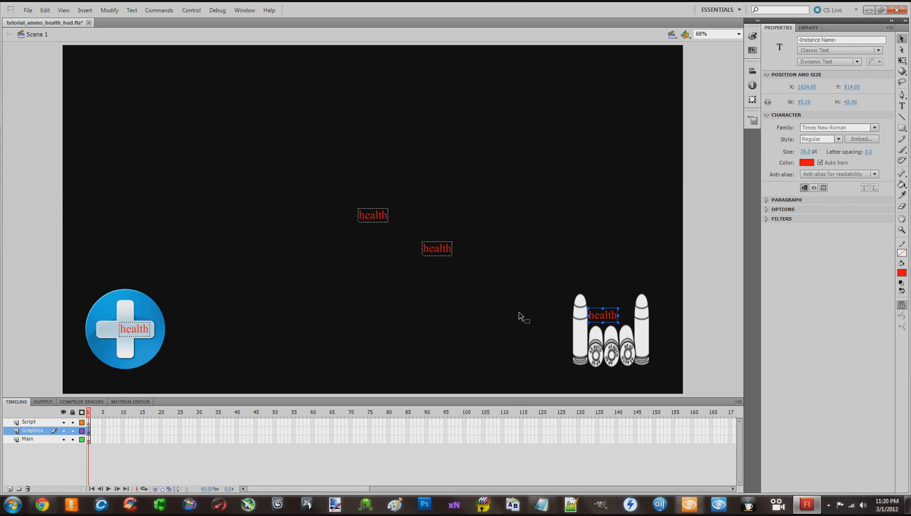
{"action": "left_click", "coordinate": [441, 264]}
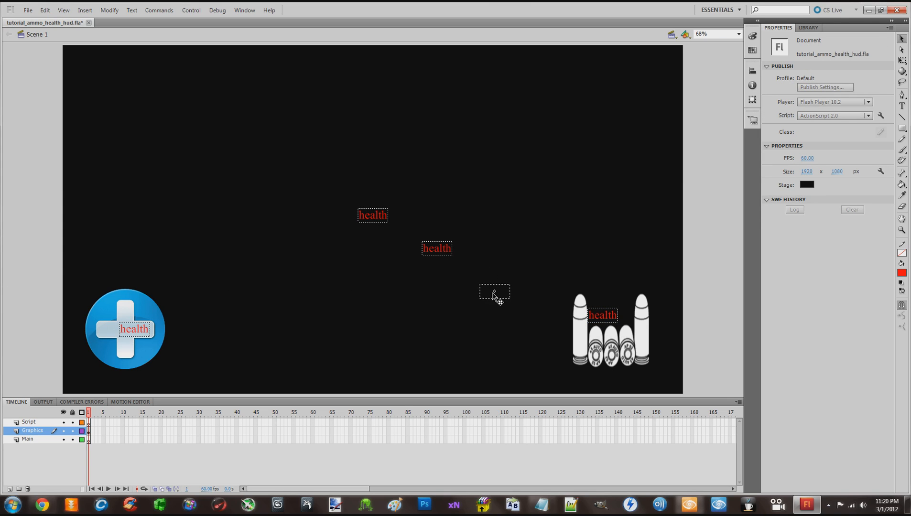
{"action": "left_click_drag", "start_coordinate": [494, 293], "coordinate": [501, 307]}
{"action": "mouse_move", "coordinate": [373, 217]}
{"action": "left_mouse_down"}
{"action": "mouse_move", "coordinate": [554, 327]}
{"action": "mouse_move", "coordinate": [533, 344]}
{"action": "left_mouse_up"}
Replace the text of the lower copied field left of the ammo icon with "currentAmmo"
{"action": "double_click", "coordinate": [538, 343]}
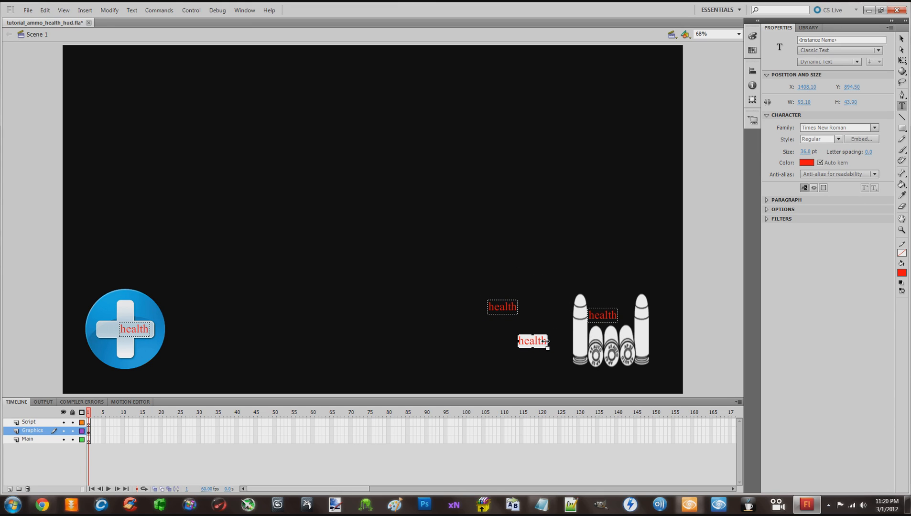
{"action": "left_click_drag", "start_coordinate": [543, 341], "coordinate": [518, 340]}
{"action": "left_click_drag", "start_coordinate": [548, 340], "coordinate": [519, 340]}
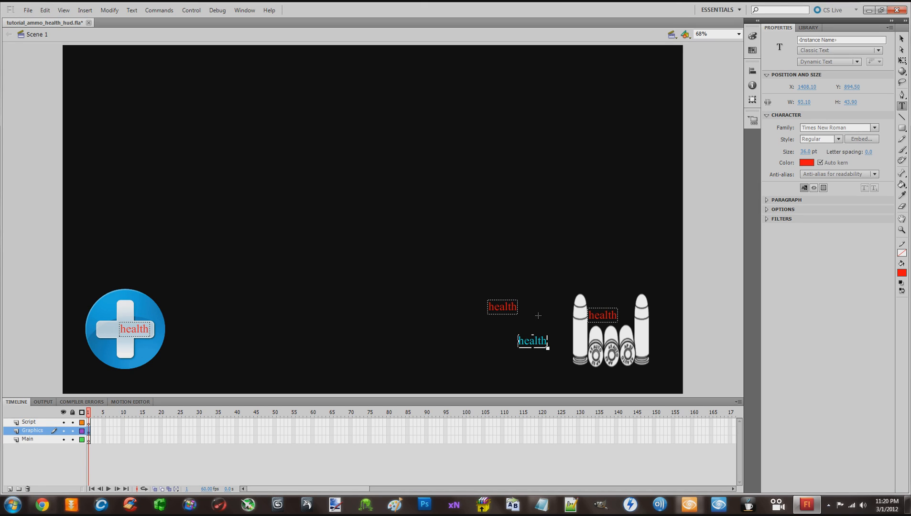
{"action": "type", "text": "current"}
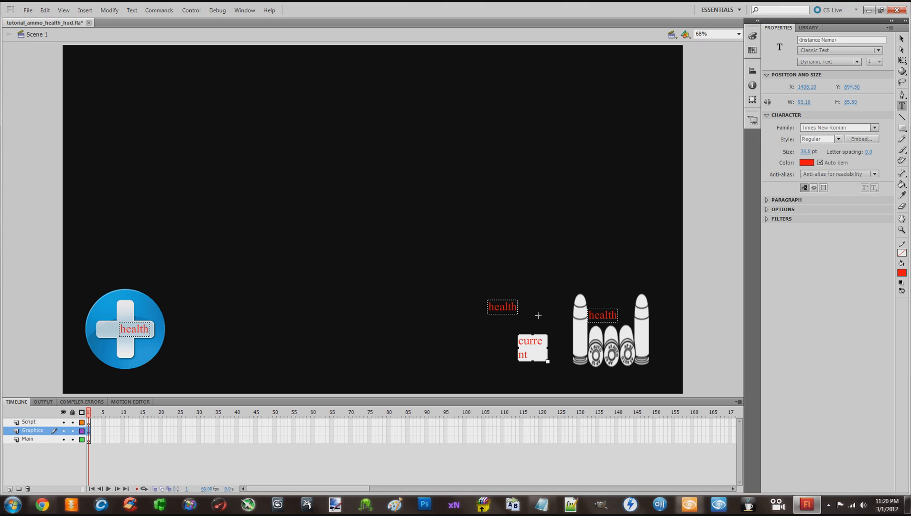
{"action": "type", "text": "Ammo"}
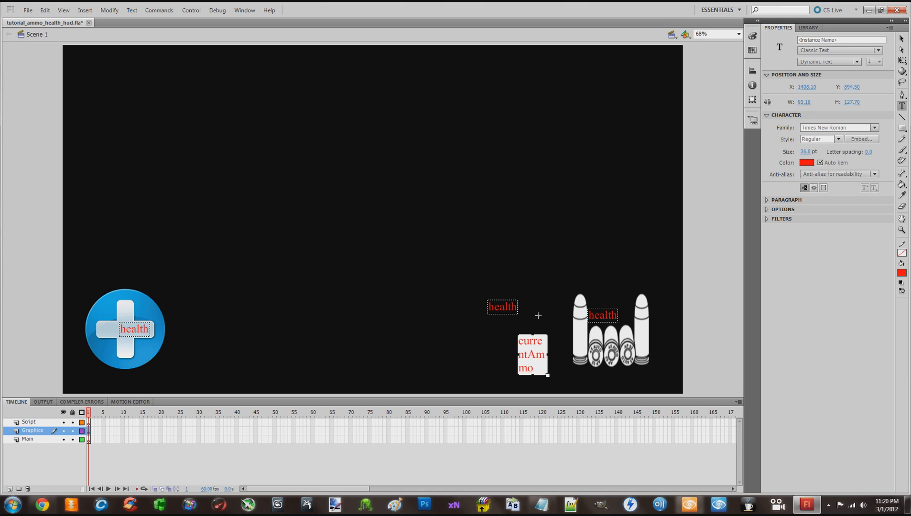
Try to resize the currentAmmo text field in place beside the ammo icon
{"action": "key", "text": "Return"}
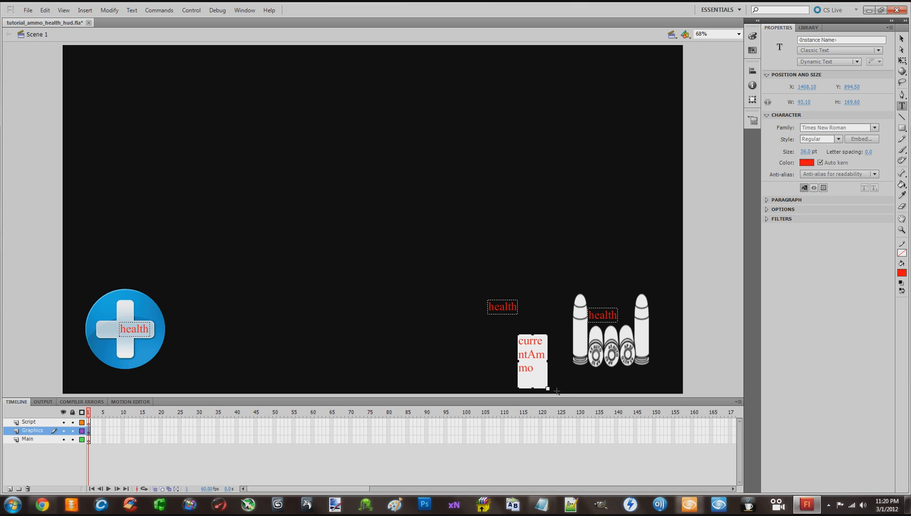
{"action": "left_click_drag", "start_coordinate": [549, 389], "coordinate": [592, 348]}
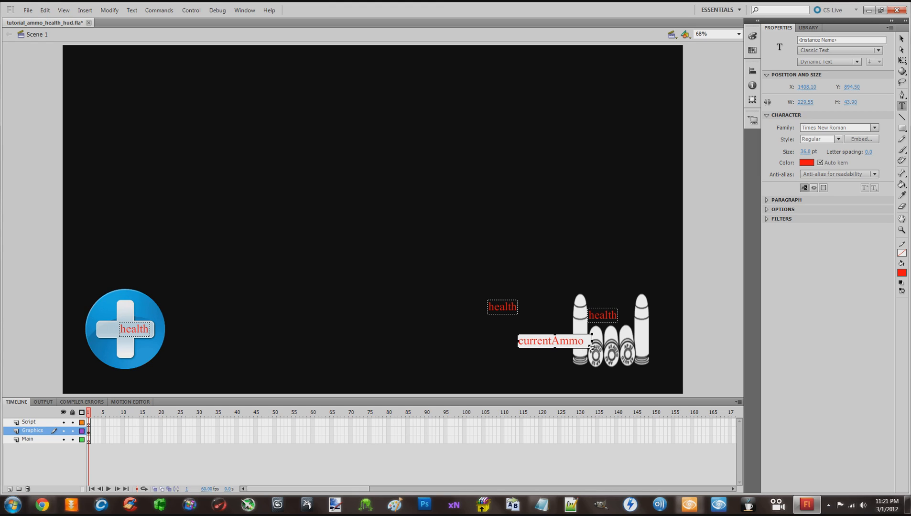
{"action": "left_click_drag", "start_coordinate": [591, 348], "coordinate": [532, 374]}
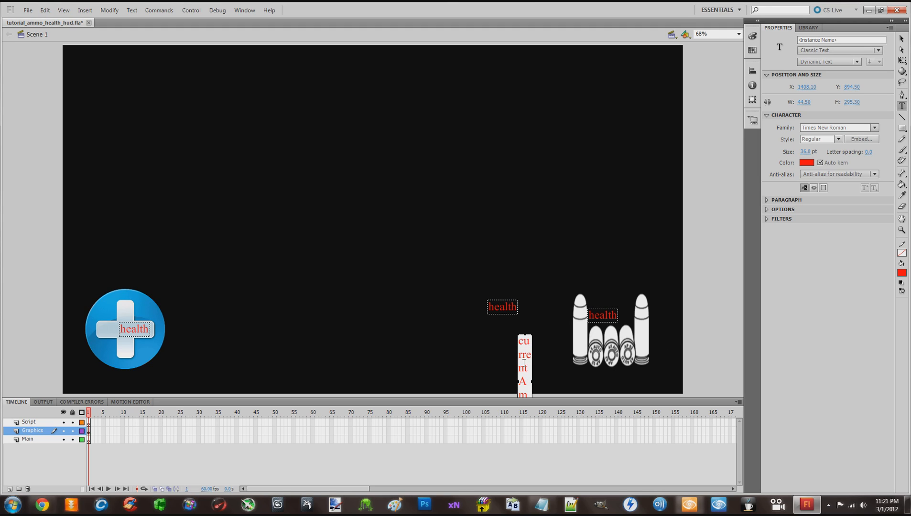
{"action": "left_click_drag", "start_coordinate": [529, 382], "coordinate": [520, 355]}
{"action": "left_click", "coordinate": [533, 369]}
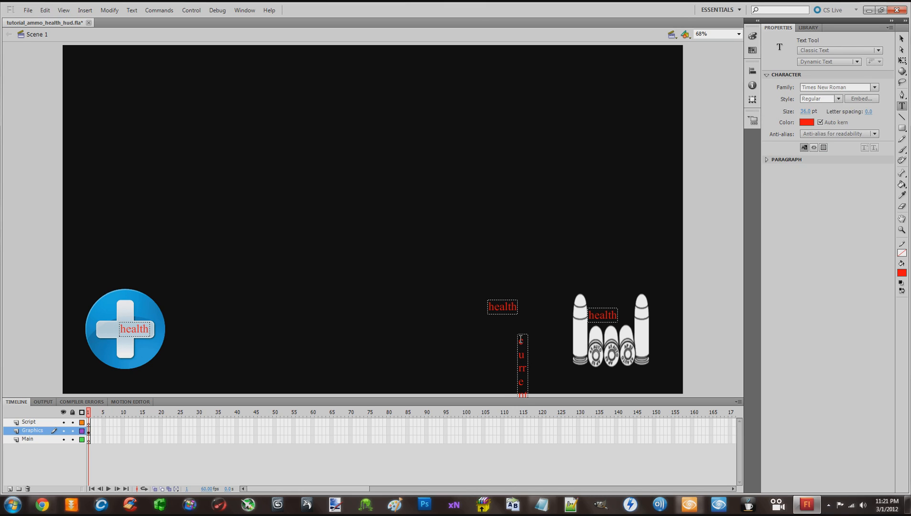
Move the currentAmmo field to the upper stage at about X 1272, Y 342 and widen it to about 240 px
{"action": "left_click", "coordinate": [903, 39]}
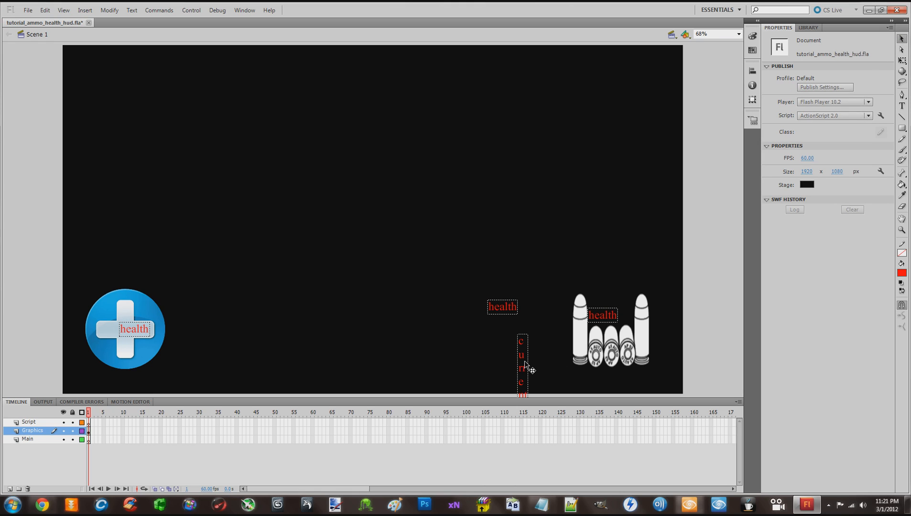
{"action": "left_click_drag", "start_coordinate": [524, 366], "coordinate": [481, 182]}
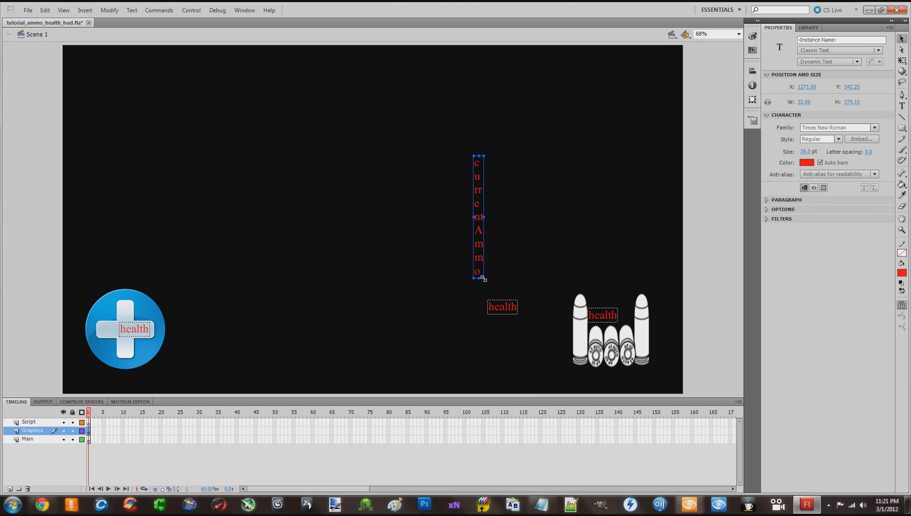
{"action": "left_click_drag", "start_coordinate": [483, 279], "coordinate": [551, 173]}
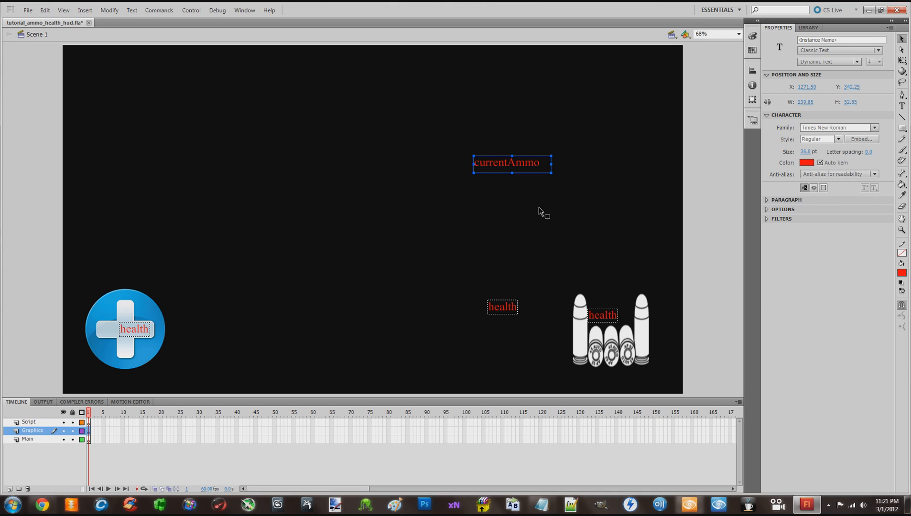
Replace the text of the copied health field left of the ammo icon with "totalammo" and widen the field to about 160 px
{"action": "double_click", "coordinate": [504, 307]}
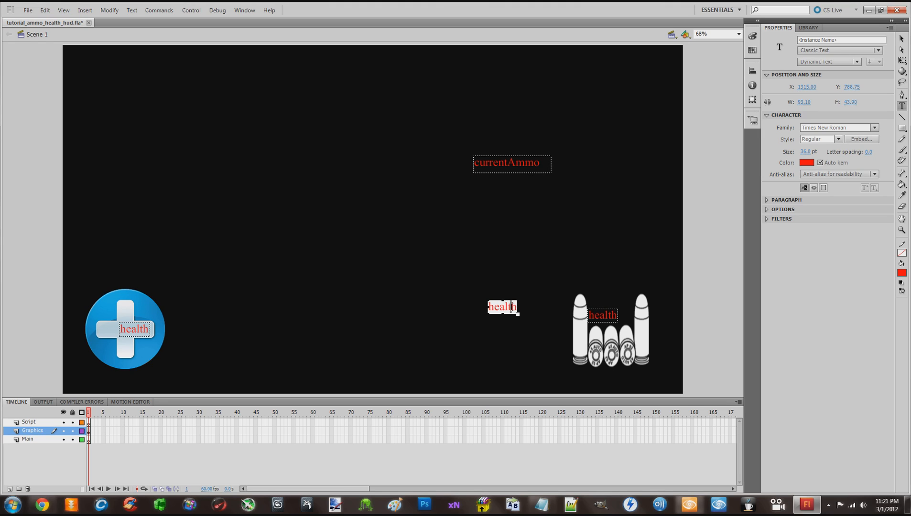
{"action": "left_click_drag", "start_coordinate": [513, 307], "coordinate": [489, 306]}
{"action": "key", "text": "BackSpace"}
{"action": "left_click", "coordinate": [502, 310]}
{"action": "type", "text": "totalammo"}
{"action": "key", "text": "Return"}
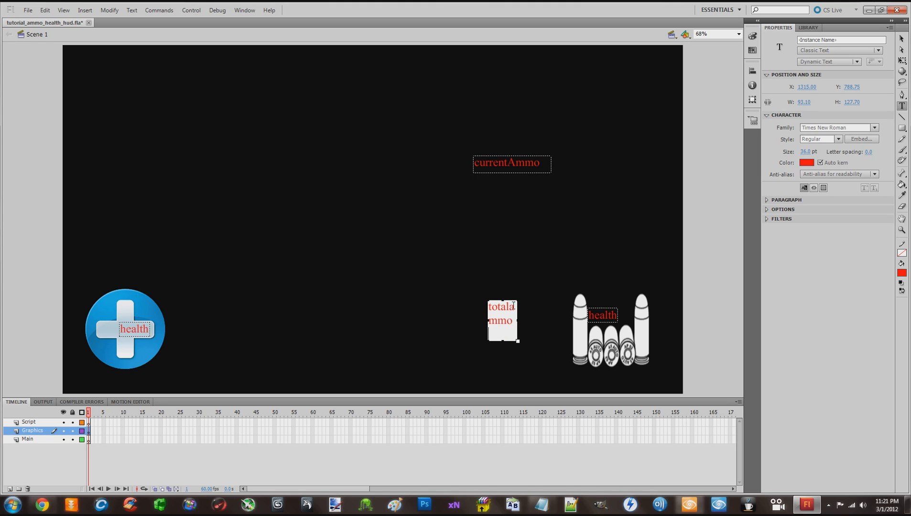
{"action": "left_click_drag", "start_coordinate": [519, 342], "coordinate": [540, 313]}
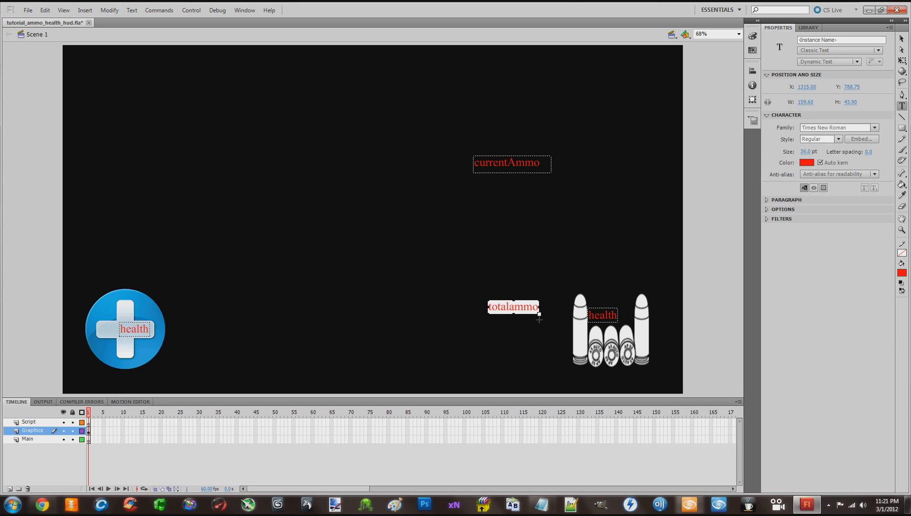
{"action": "left_click", "coordinate": [516, 322]}
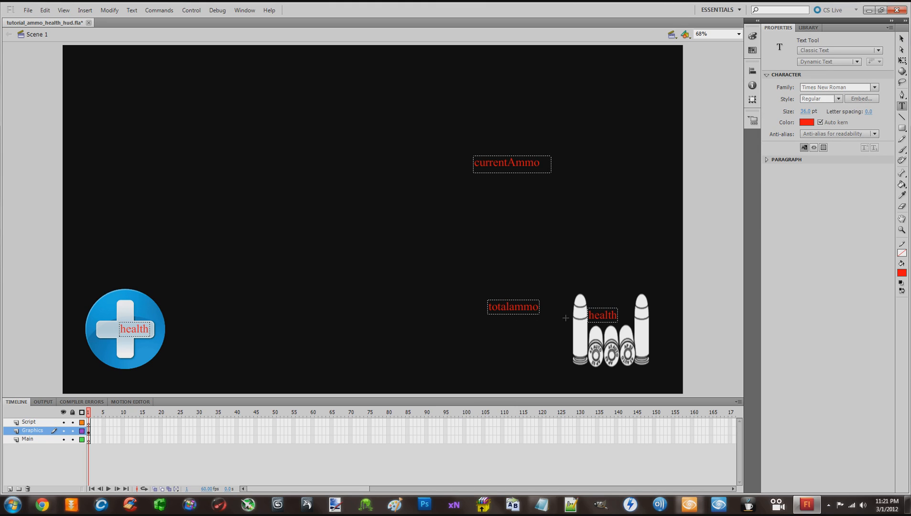
Tighten the currentAmmo text field around its text, to about 206 by 44 px
{"action": "left_click", "coordinate": [550, 171]}
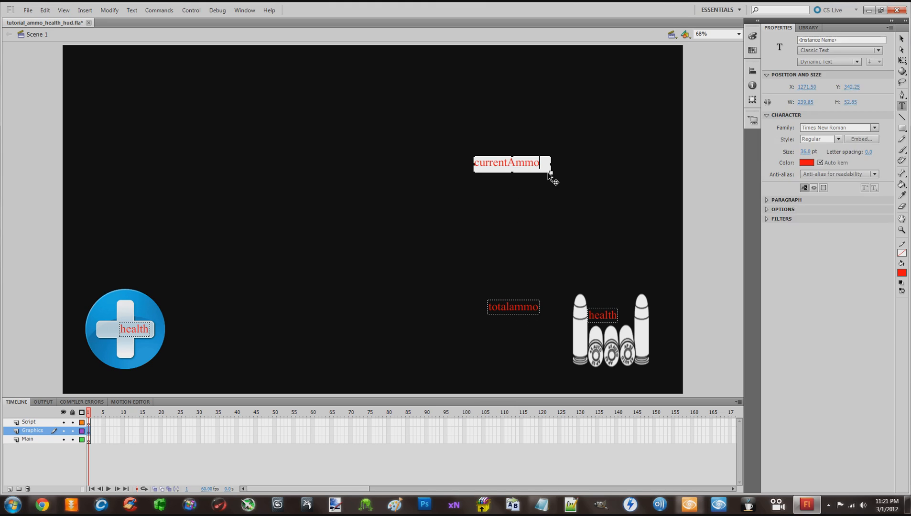
{"action": "left_click_drag", "start_coordinate": [543, 170], "coordinate": [540, 168]}
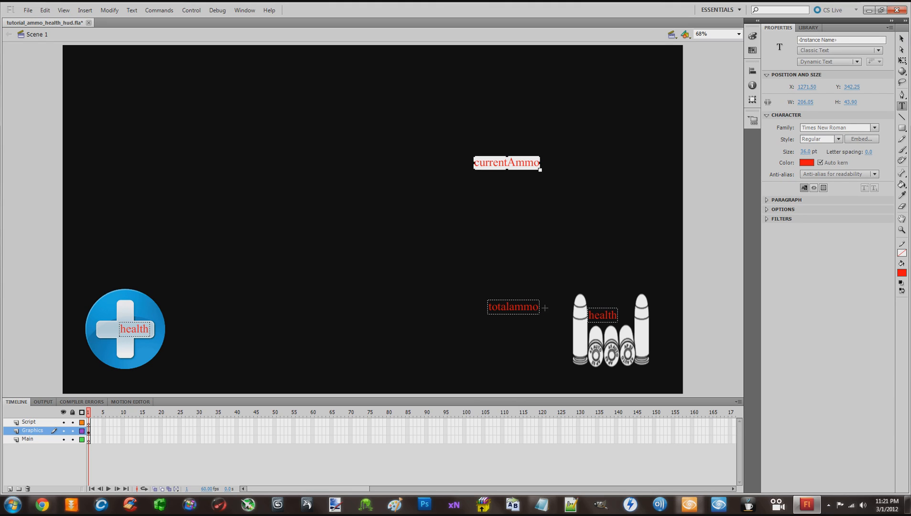
{"action": "left_click", "coordinate": [901, 40]}
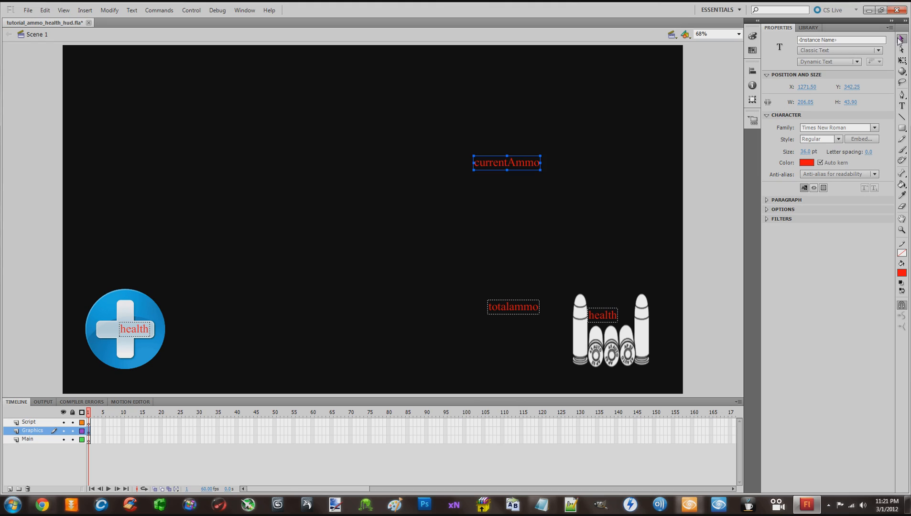
Rotate the currentAmmo and totalammo text fields 90 degrees counterclockwise with Free Transform so they read vertically
{"action": "left_click", "coordinate": [902, 62]}
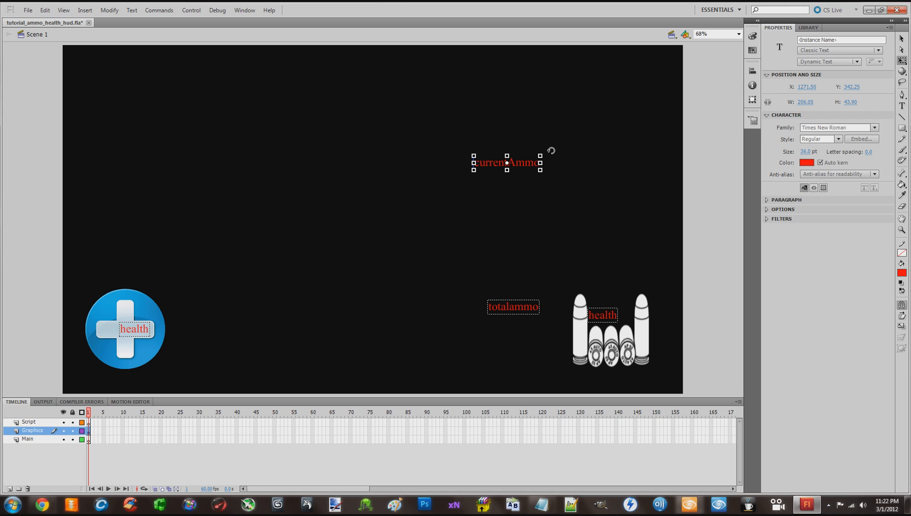
{"action": "left_click_drag", "start_coordinate": [549, 149], "coordinate": [502, 114]}
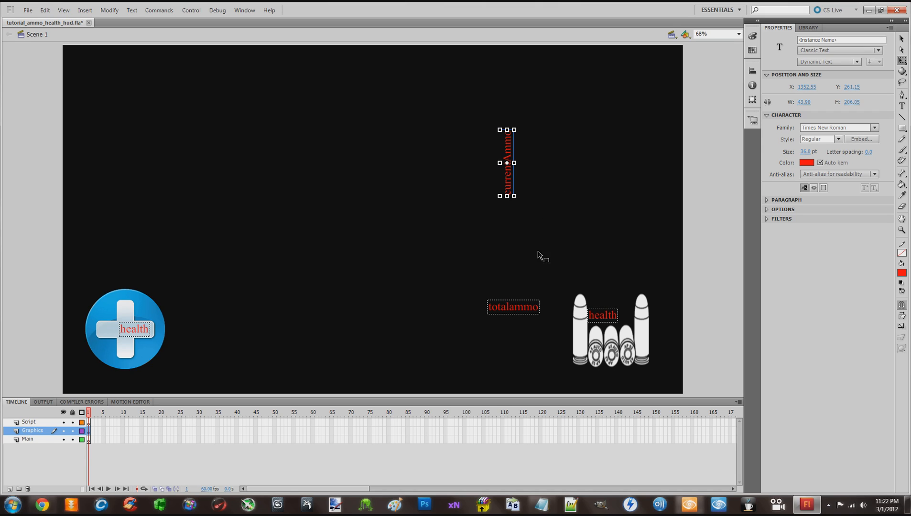
{"action": "left_click", "coordinate": [536, 312]}
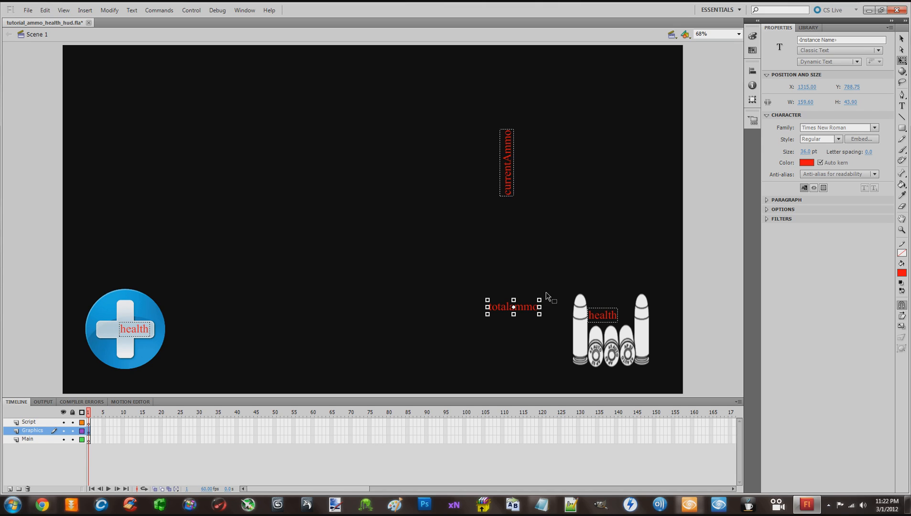
{"action": "left_click_drag", "start_coordinate": [544, 293], "coordinate": [507, 256]}
{"action": "left_click", "coordinate": [565, 279]}
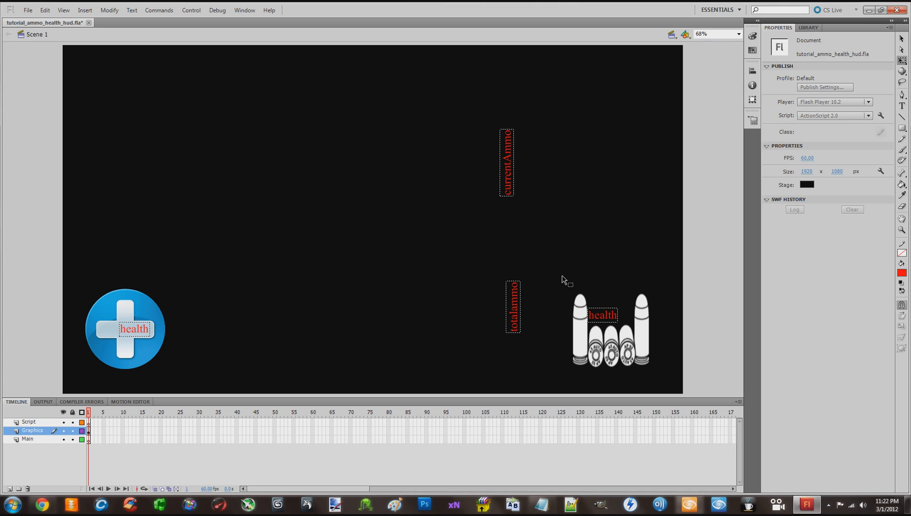
Place the totalammo field over the ammo icon's tall right bullet and the currentAmmo field over its tall left bullet
{"action": "left_click_drag", "start_coordinate": [513, 306], "coordinate": [641, 333]}
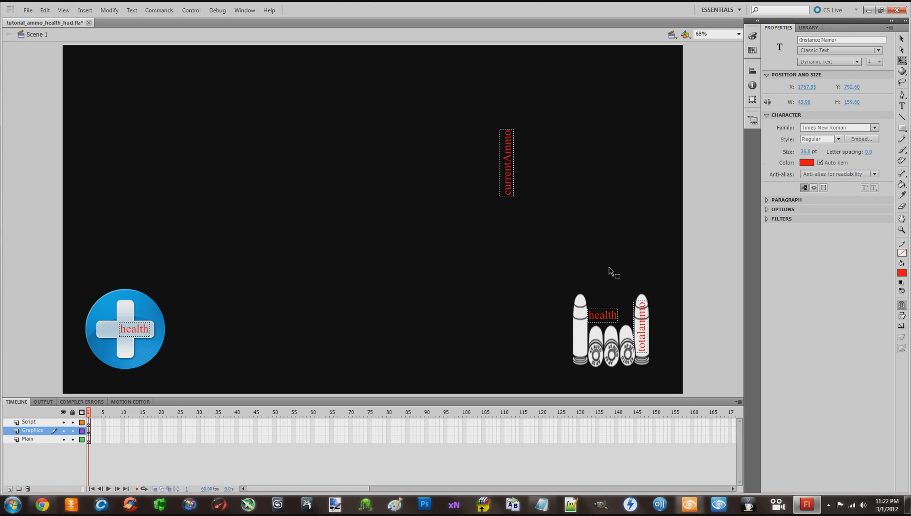
{"action": "left_click", "coordinate": [600, 259]}
{"action": "left_click_drag", "start_coordinate": [505, 171], "coordinate": [579, 312]}
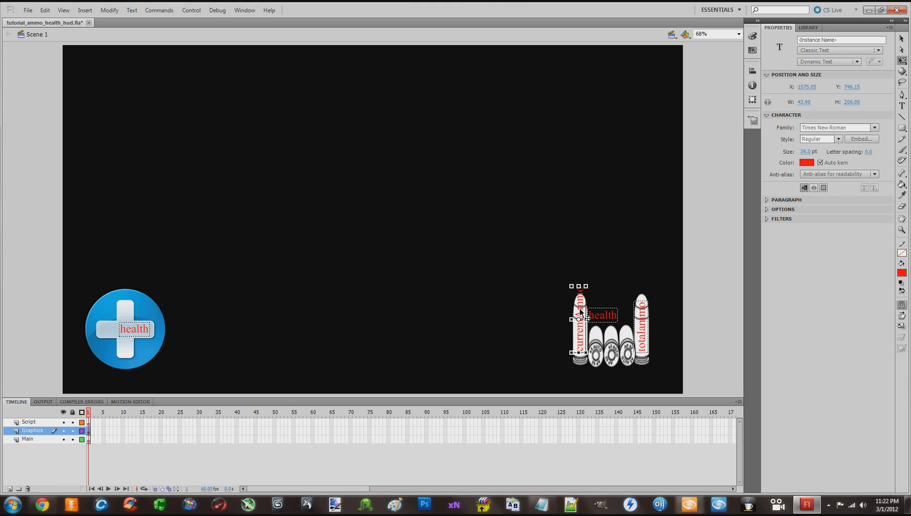
{"action": "left_click", "coordinate": [514, 294]}
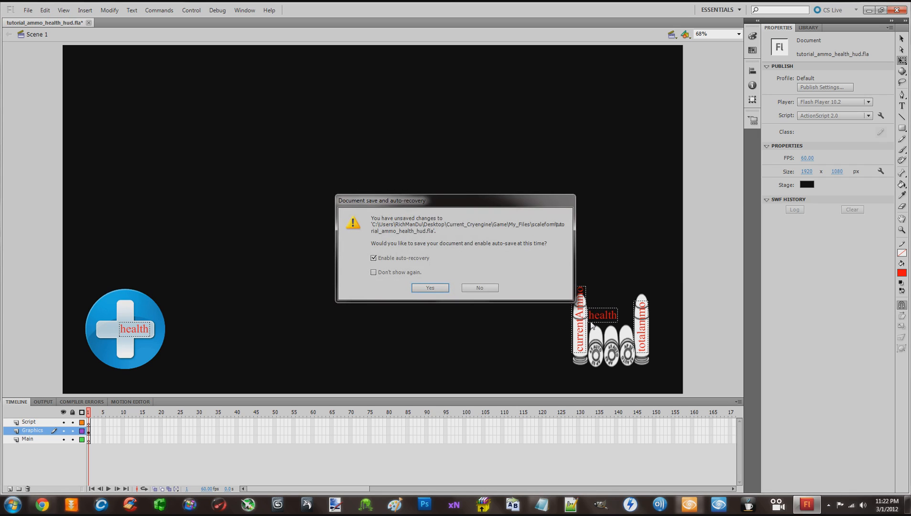
Save the document with auto-recovery enabled
{"action": "left_click", "coordinate": [420, 289]}
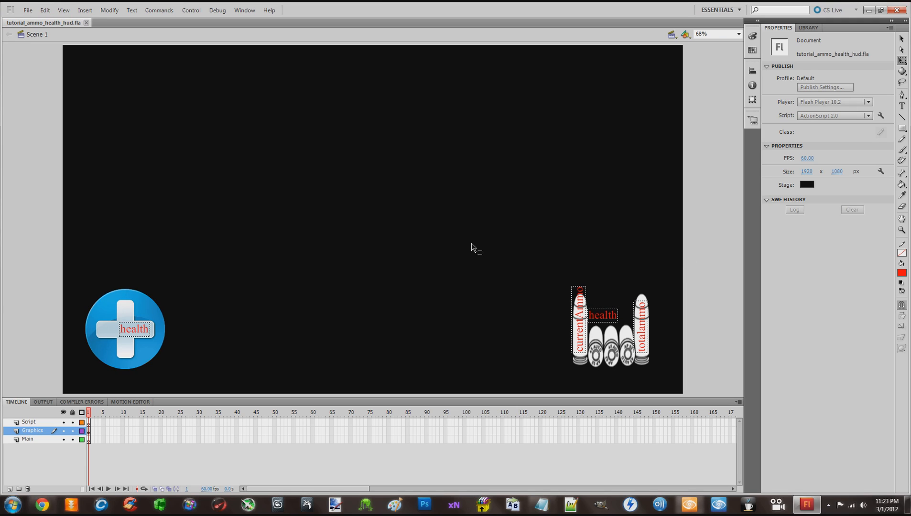
Select all four text fields on the stage together and set their text type to Dynamic Text
{"action": "left_click", "coordinate": [142, 331]}
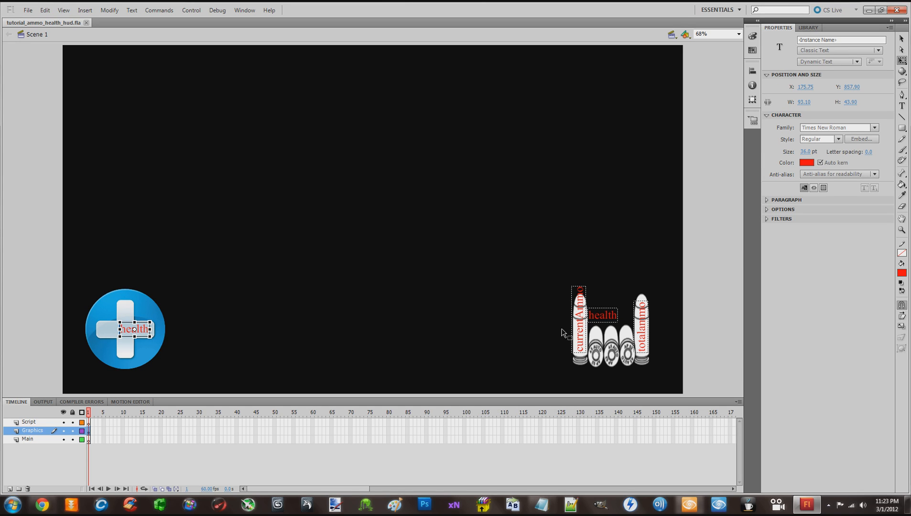
{"action": "left_click", "coordinate": [277, 325]}
{"action": "left_click", "coordinate": [142, 329]}
{"action": "left_click", "coordinate": [580, 337], "text": "shift"}
{"action": "left_click", "coordinate": [603, 318], "text": "shift"}
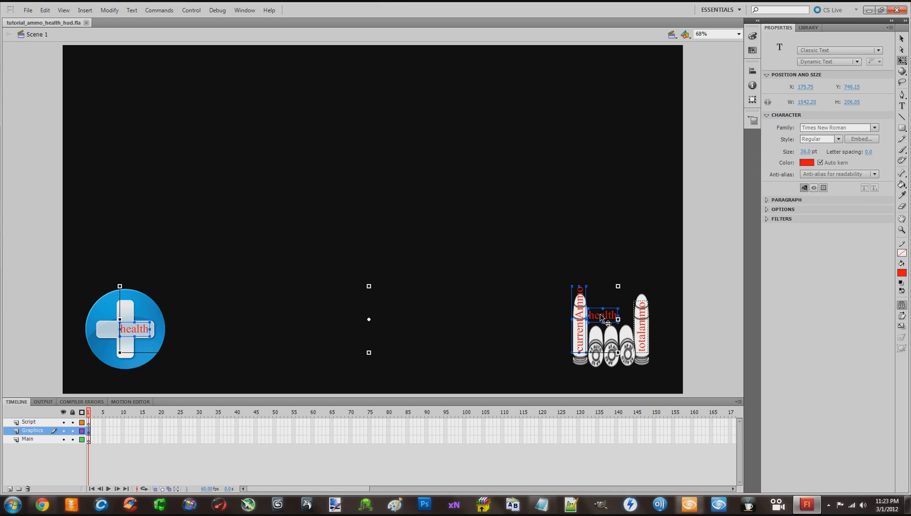
{"action": "left_click", "coordinate": [639, 327], "text": "shift"}
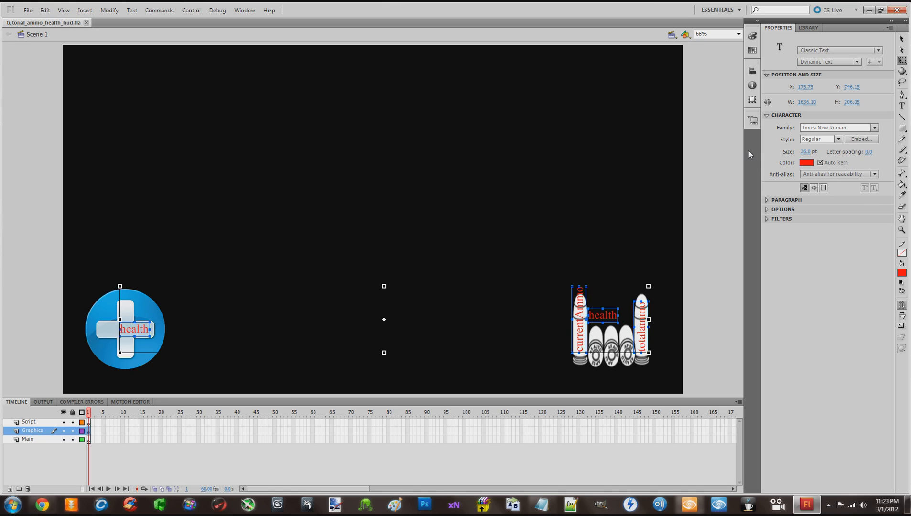
{"action": "left_click", "coordinate": [840, 52]}
{"action": "left_click", "coordinate": [839, 51]}
{"action": "left_click", "coordinate": [828, 62]}
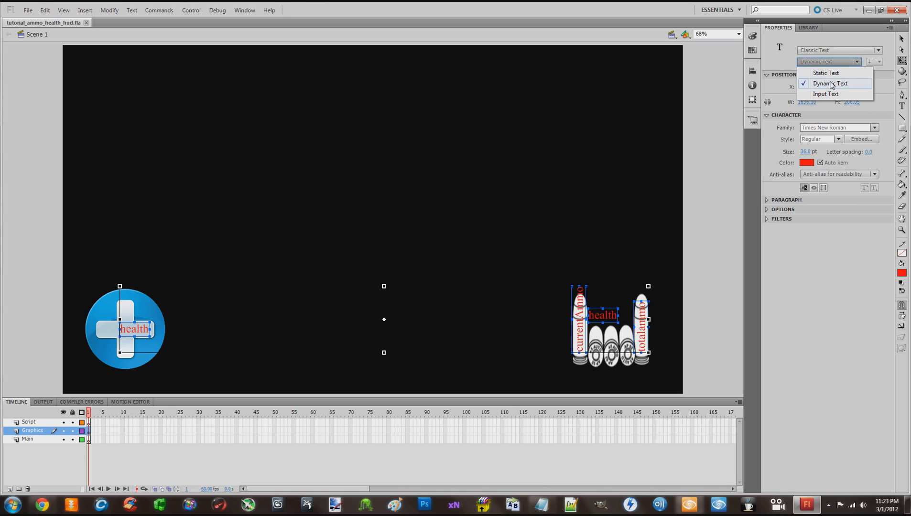
{"action": "left_click", "coordinate": [831, 84]}
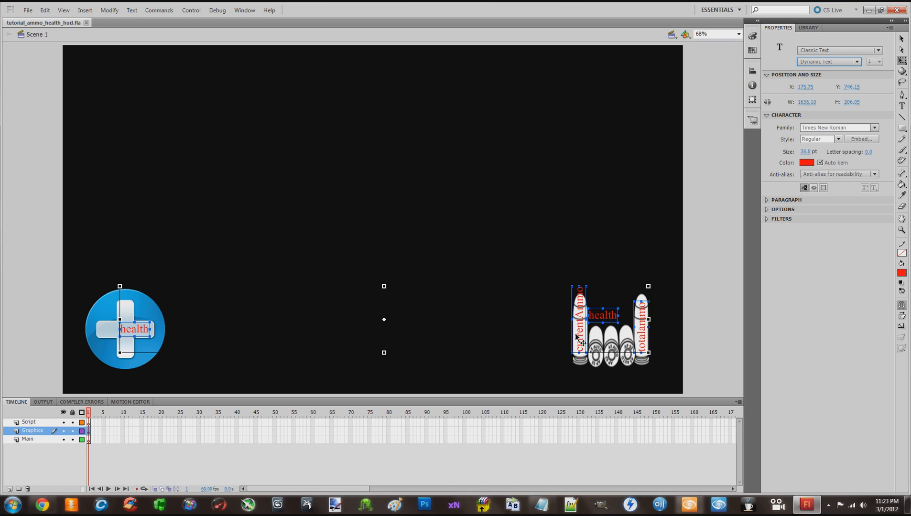
Embed Times New Roman Regular for the selected fields under the name "default", including uppercase, lowercase and numeral characters
{"action": "left_click", "coordinate": [861, 139]}
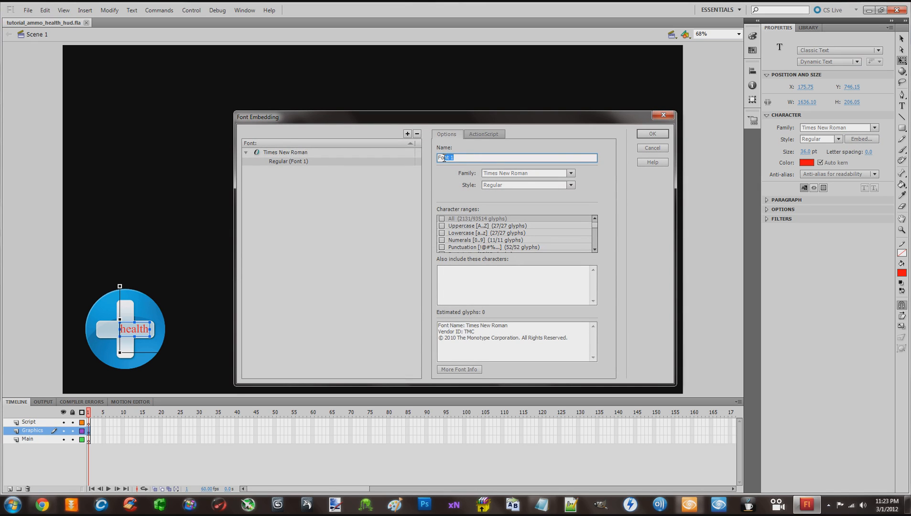
{"action": "left_click", "coordinate": [463, 158]}
{"action": "left_click_drag", "start_coordinate": [462, 158], "coordinate": [438, 158]}
{"action": "type", "text": "default"}
{"action": "left_click", "coordinate": [442, 226]}
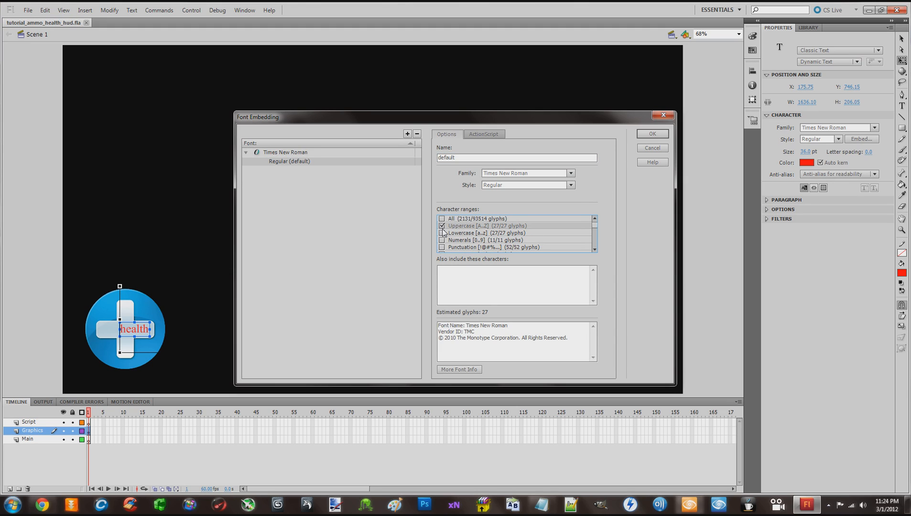
{"action": "left_click", "coordinate": [442, 233]}
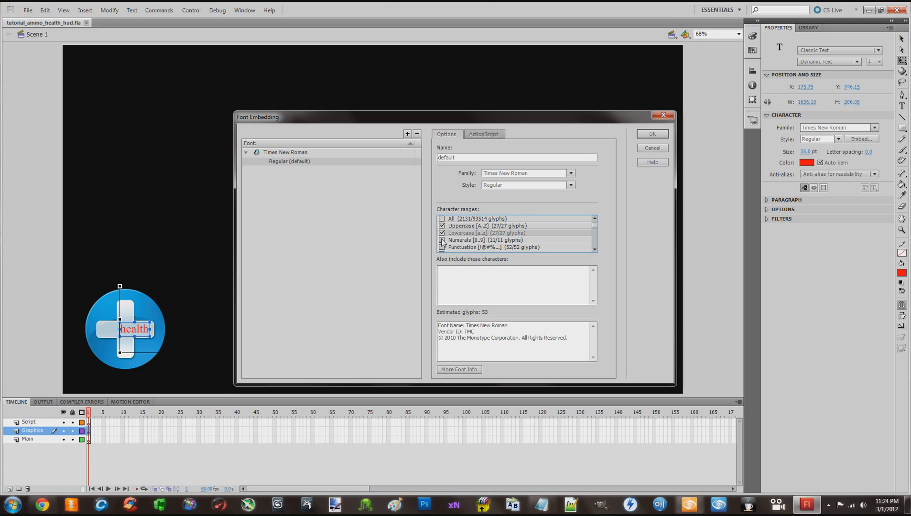
{"action": "left_click", "coordinate": [442, 240]}
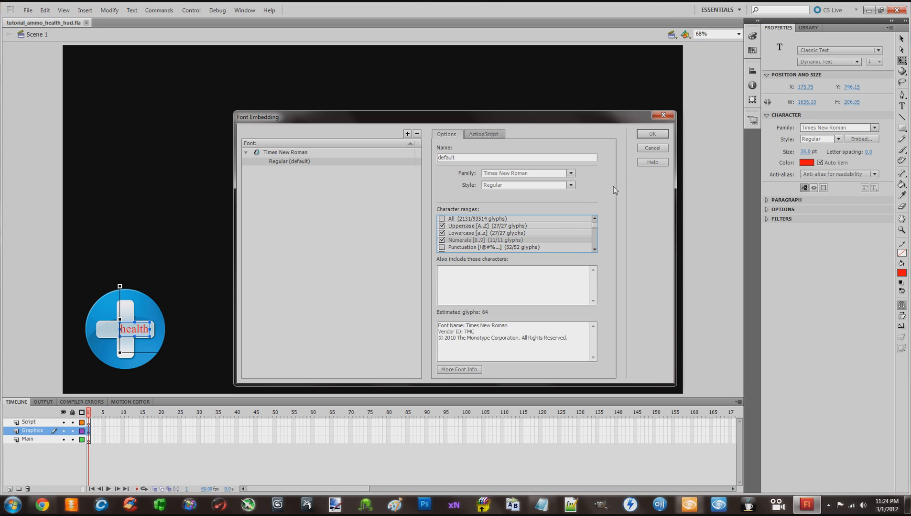
{"action": "left_click", "coordinate": [650, 135]}
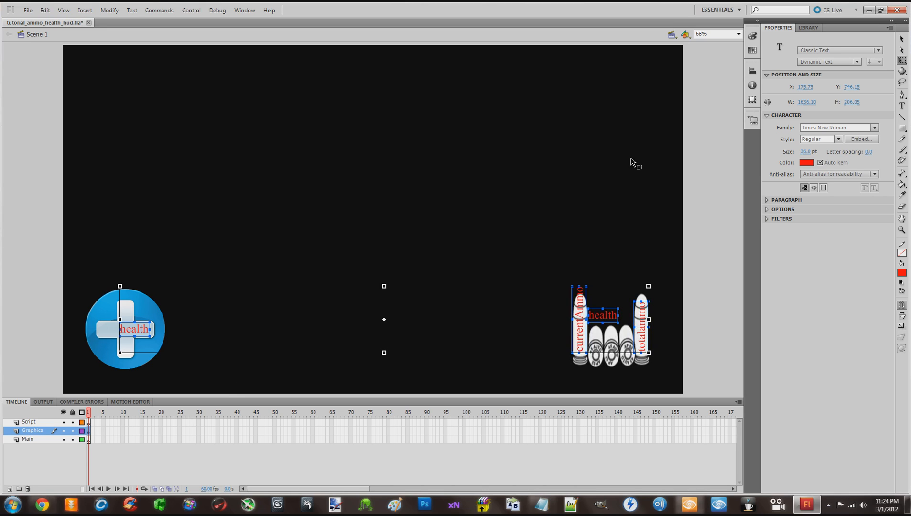
{"action": "left_click", "coordinate": [550, 200]}
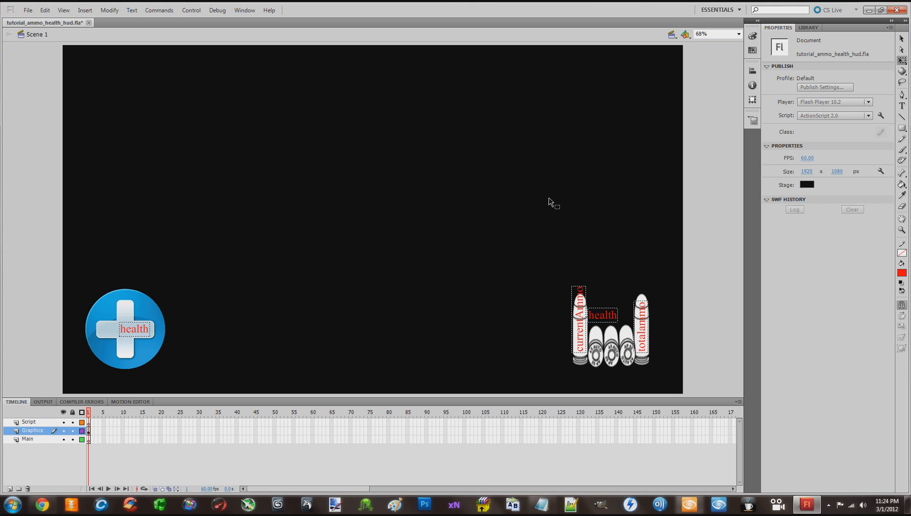
Give the health text field over the blue cross icon the instance name "health_text_txt"
{"action": "left_click", "coordinate": [582, 323]}
{"action": "left_click", "coordinate": [608, 258]}
{"action": "left_click", "coordinate": [143, 330]}
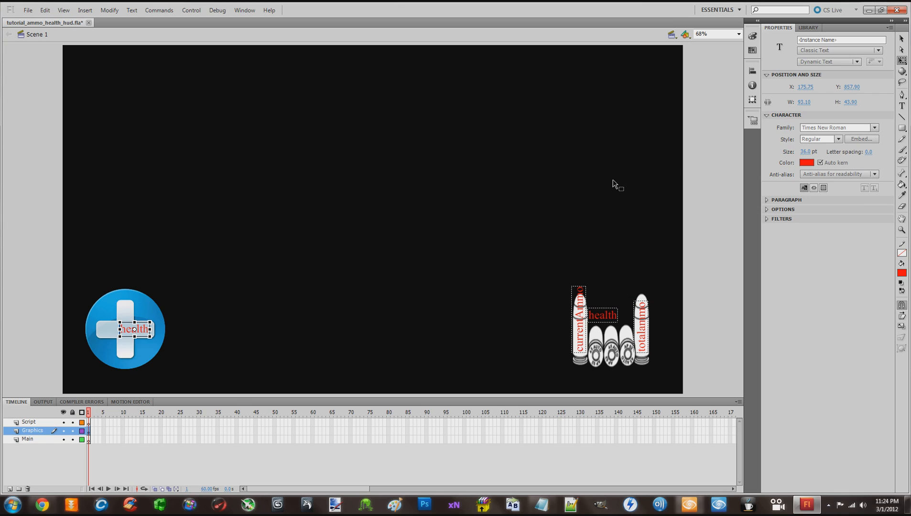
{"action": "left_click", "coordinate": [844, 40]}
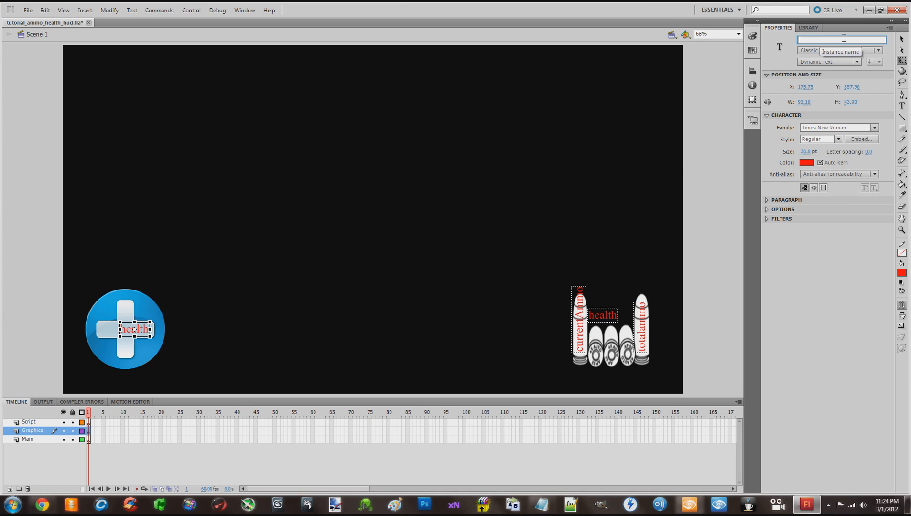
{"action": "type", "text": "hea"}
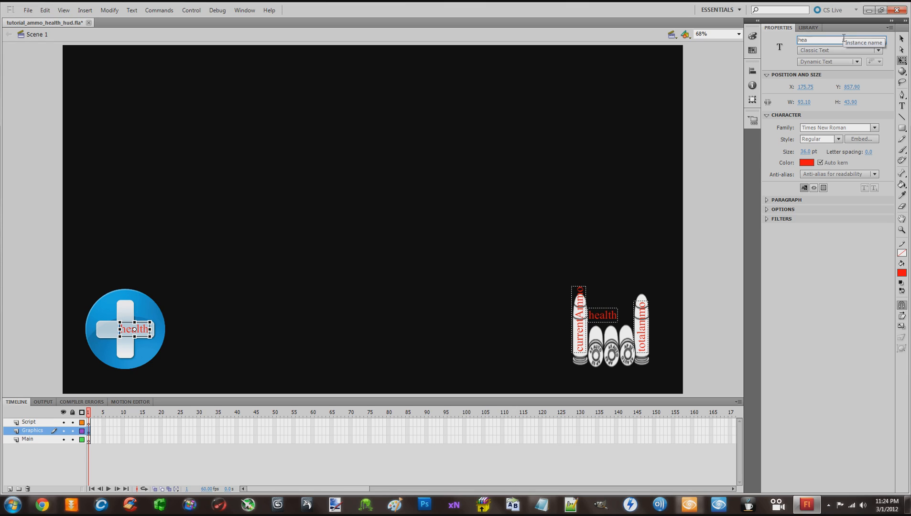
{"action": "type", "text": "lth_te"}
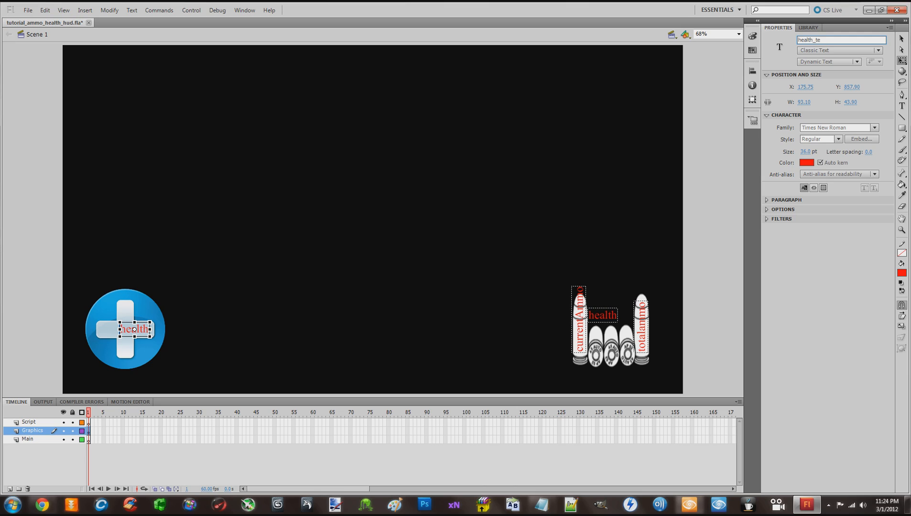
{"action": "type", "text": "xt_txt"}
{"action": "key", "text": "Return"}
Give the currentAmmo text field the instance name "Current_Ammo_text_txt"
{"action": "left_click", "coordinate": [580, 333]}
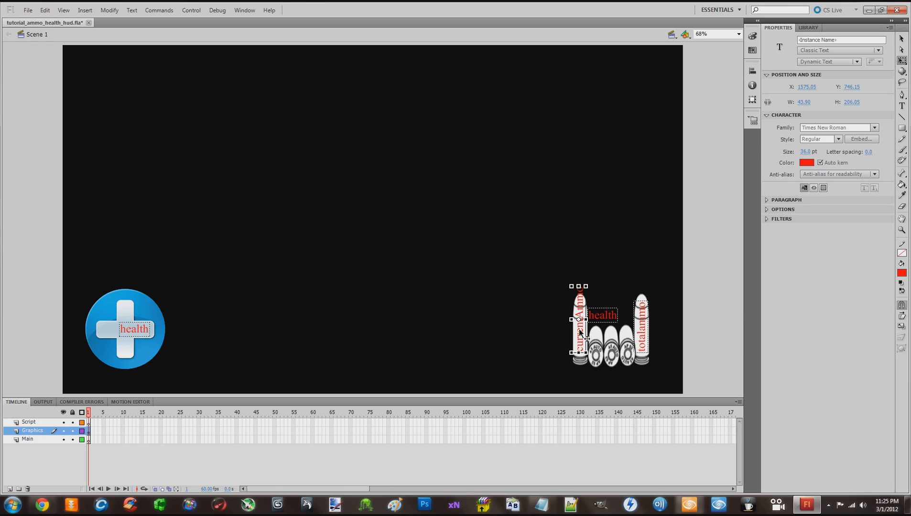
{"action": "left_click", "coordinate": [830, 40]}
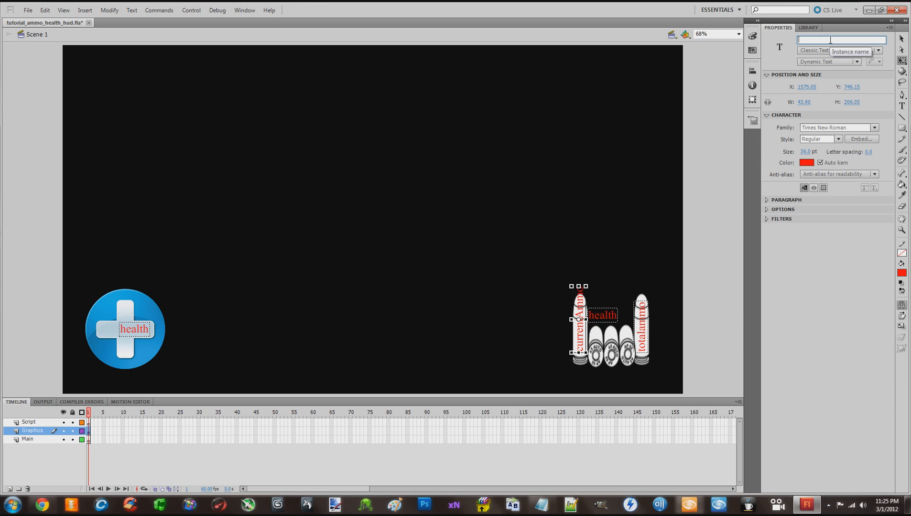
{"action": "type", "text": "current"}
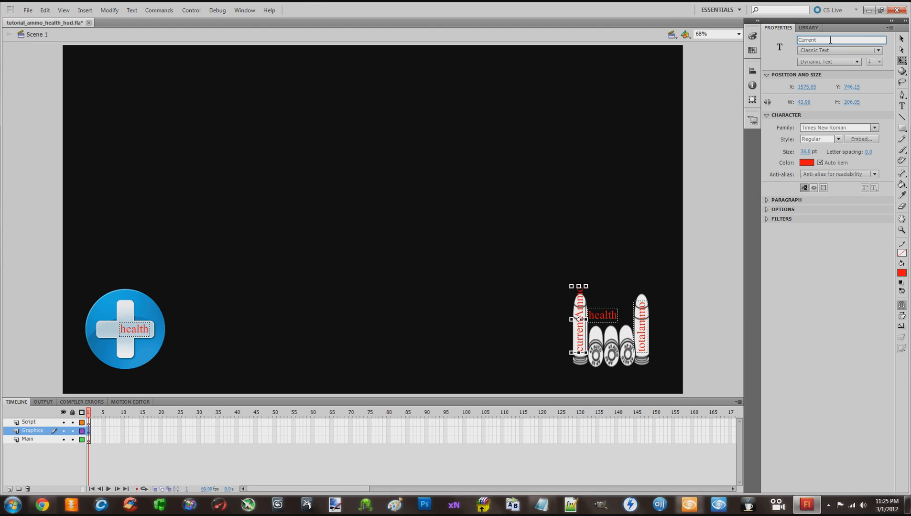
{"action": "type", "text": "_Ammo_text_txt"}
{"action": "key", "text": "Return"}
{"action": "left_click", "coordinate": [616, 315]}
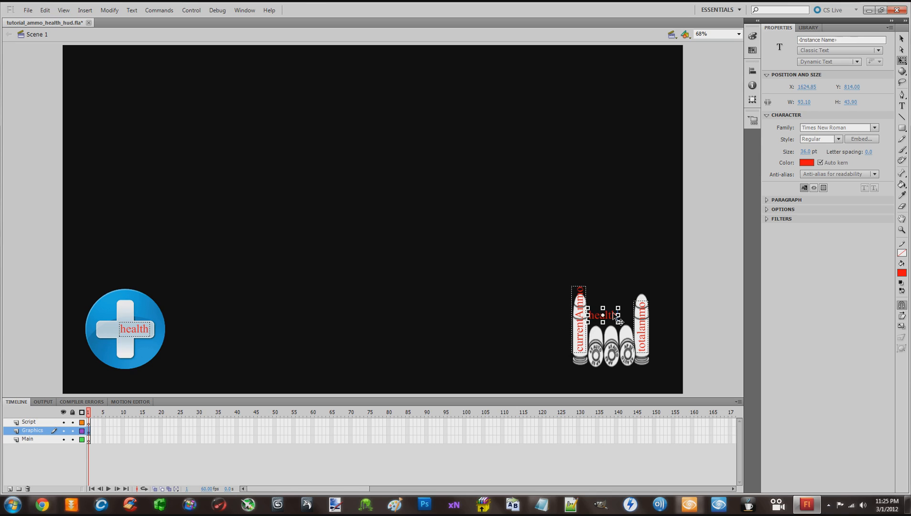
{"action": "left_click", "coordinate": [835, 40]}
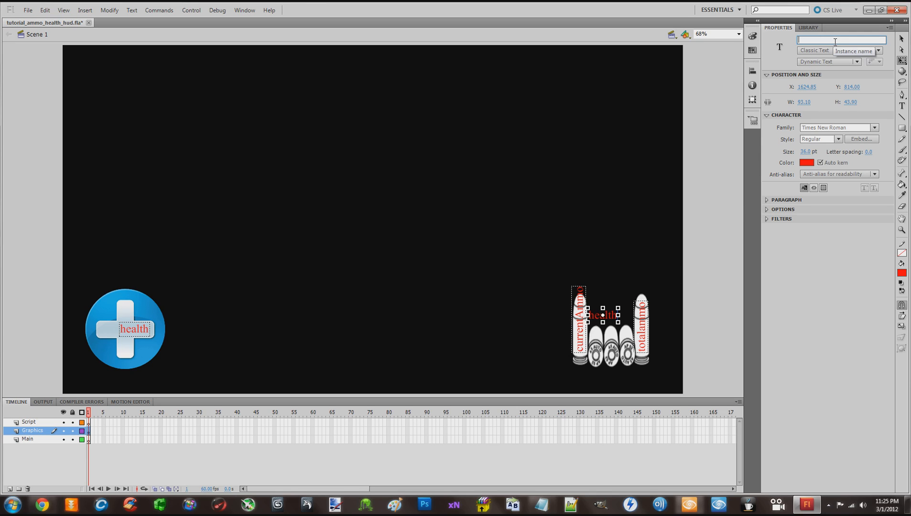
{"action": "type", "text": "H"}
{"action": "left_click", "coordinate": [617, 296]}
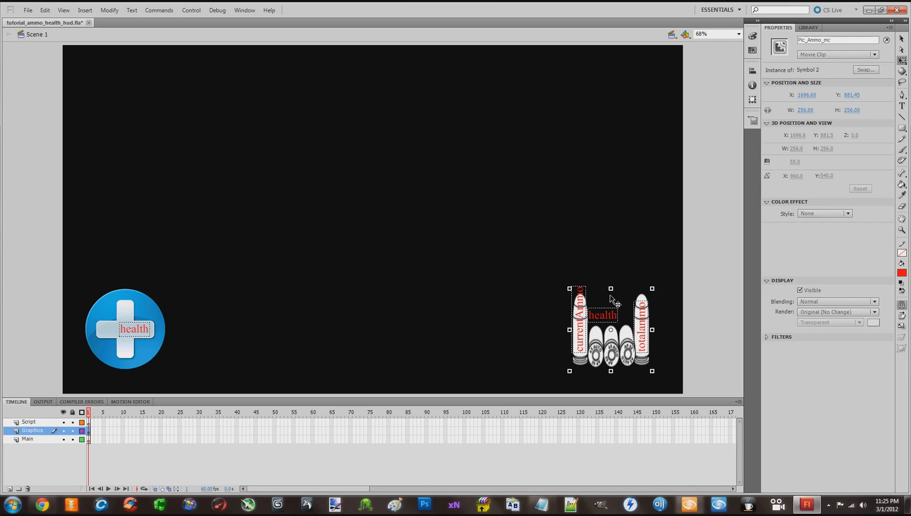
Replace the text of the health field above the small bullets with "Guntype" and widen it to one line, about 132 px
{"action": "left_click", "coordinate": [609, 320]}
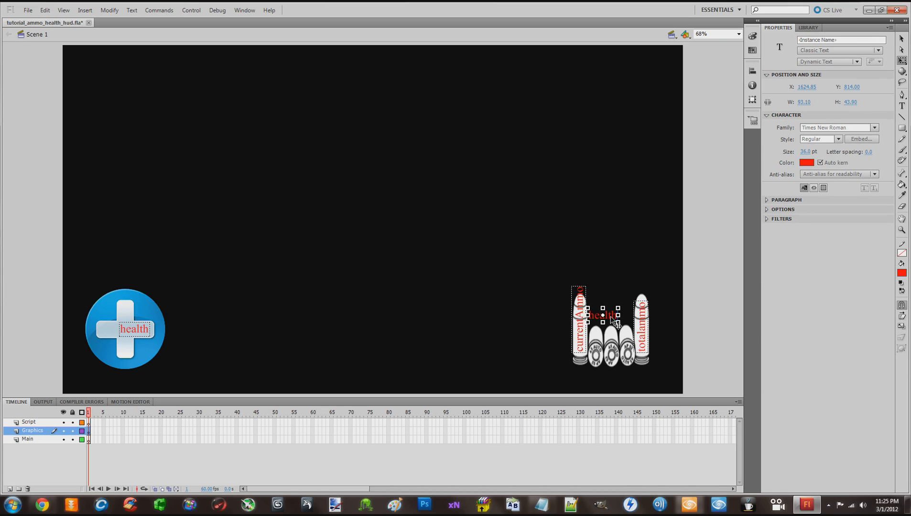
{"action": "double_click", "coordinate": [614, 317]}
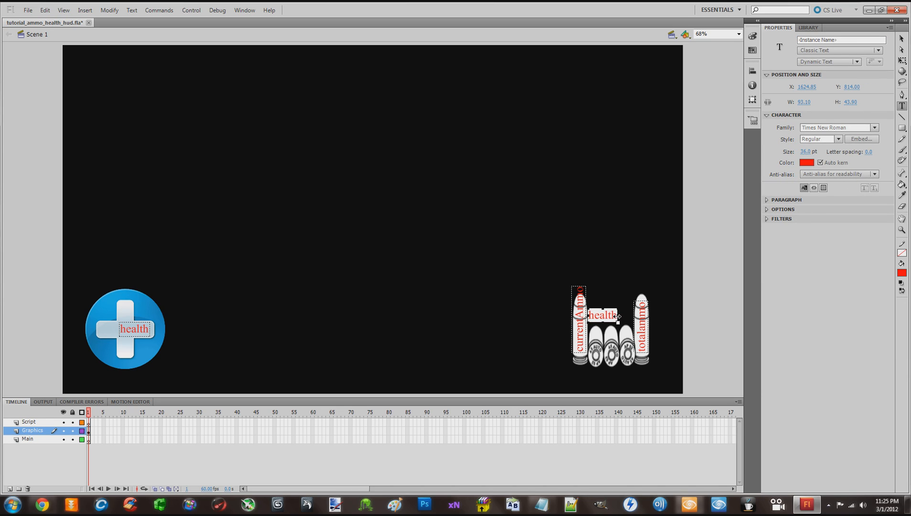
{"action": "left_click_drag", "start_coordinate": [616, 316], "coordinate": [590, 315]}
{"action": "type", "text": "Guntype"}
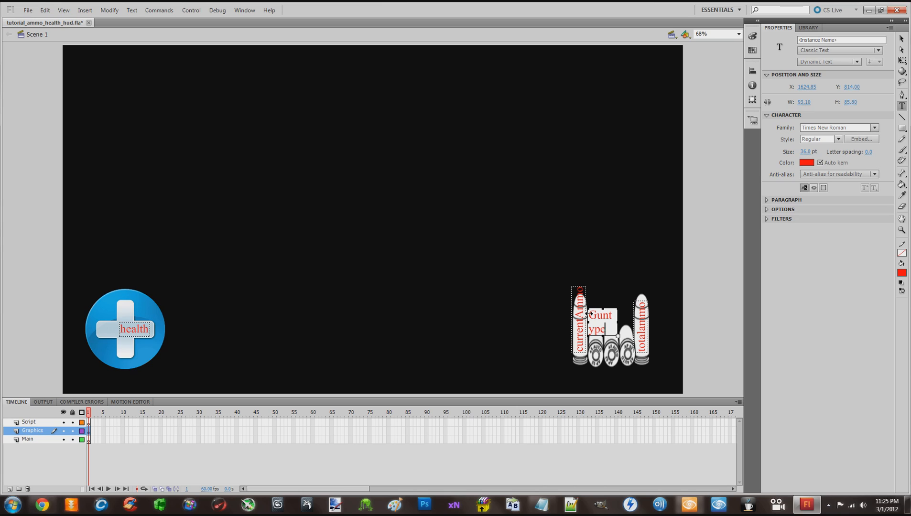
{"action": "left_click_drag", "start_coordinate": [618, 337], "coordinate": [629, 321]}
Give the Guntype text field the instance name "Gun_Type_text_txt"
{"action": "left_click", "coordinate": [846, 41]}
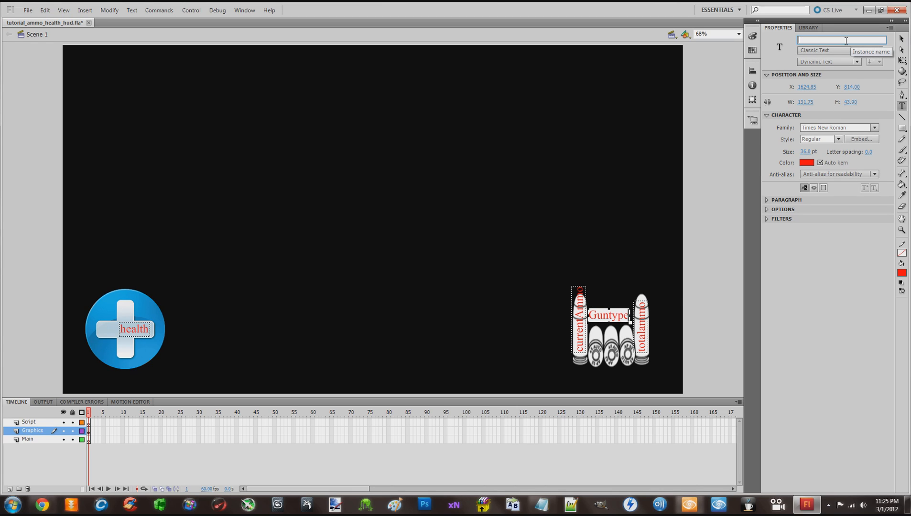
{"action": "type", "text": "Gun"}
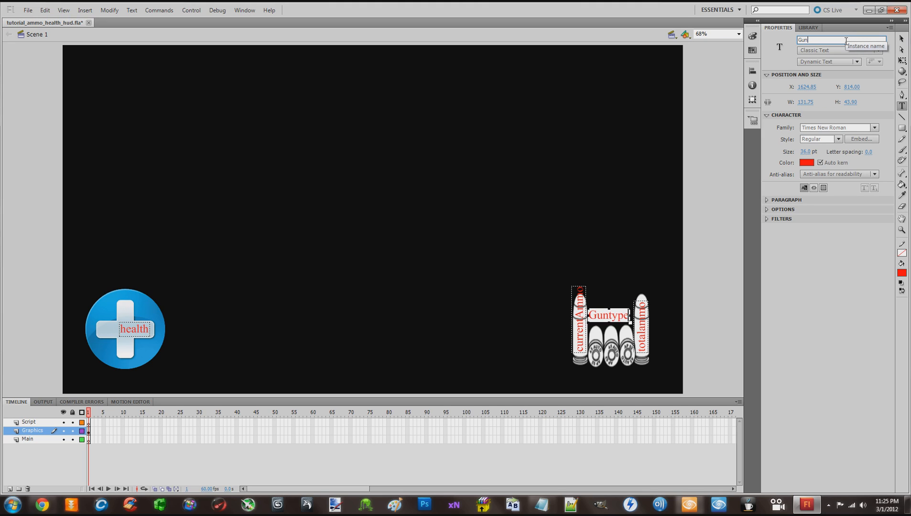
{"action": "type", "text": "_Type_"}
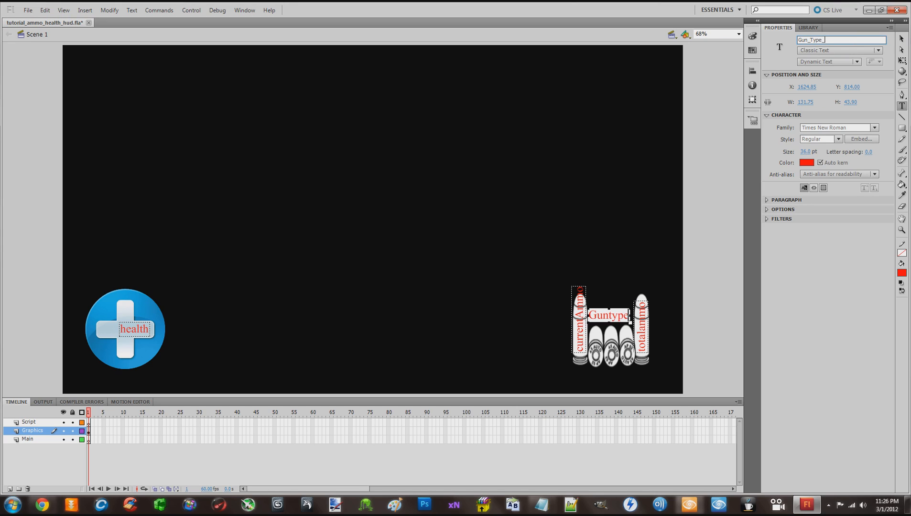
{"action": "type", "text": "text_txt"}
{"action": "key", "text": "Return"}
Give the totalammo text field the instance name "Total_Ammo_text_txt" and deselect it
{"action": "left_click", "coordinate": [642, 334]}
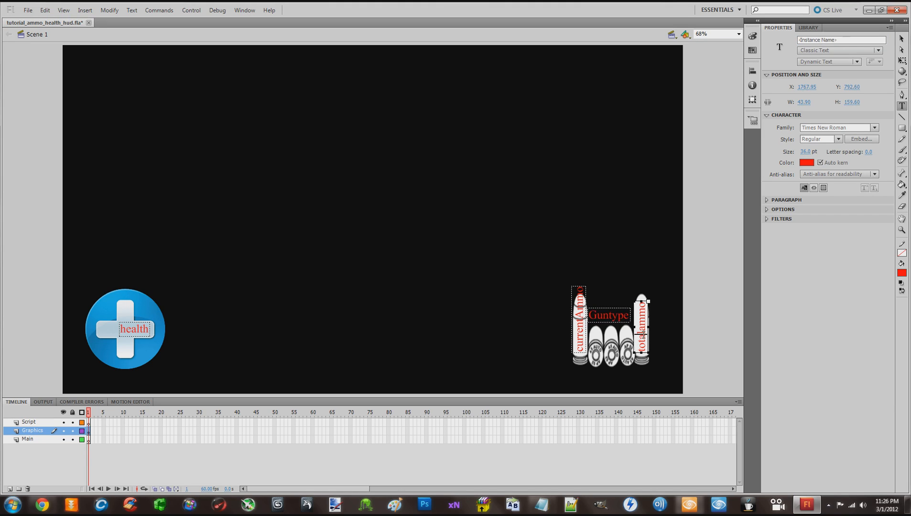
{"action": "key", "text": "v"}
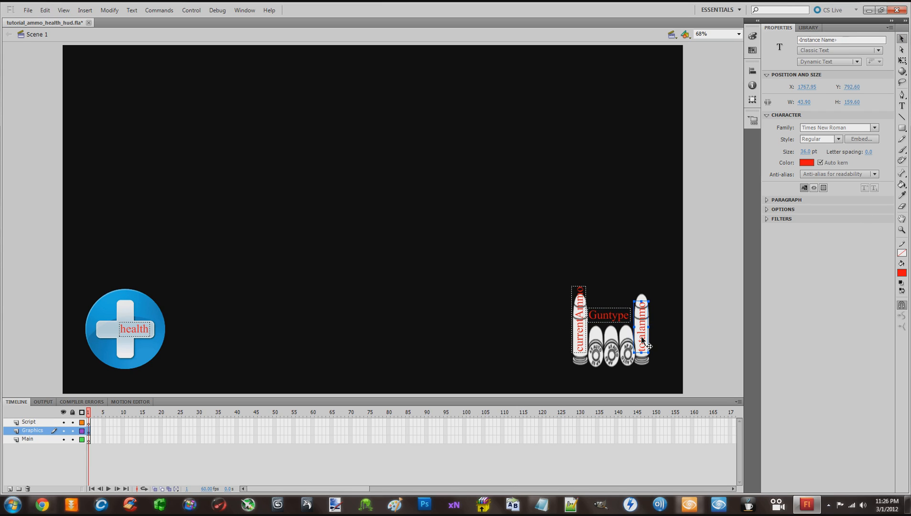
{"action": "left_click", "coordinate": [838, 41]}
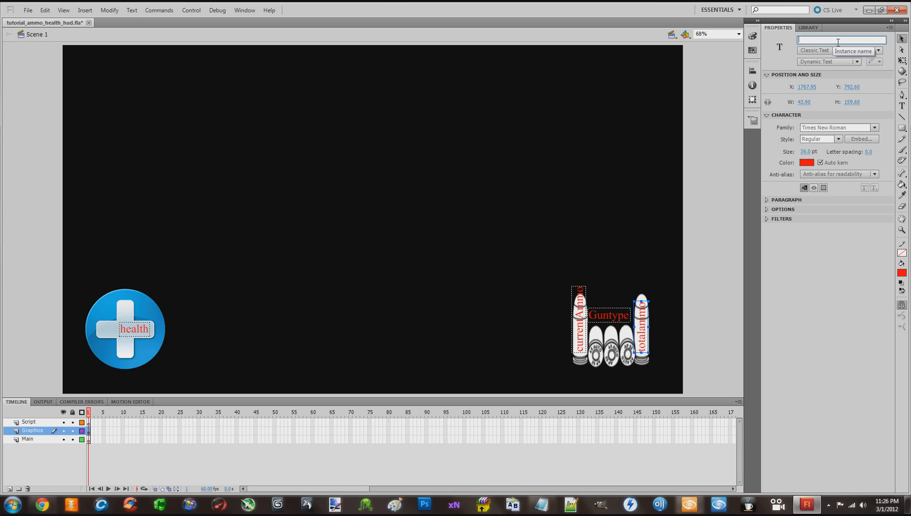
{"action": "type", "text": "Total_Amm"}
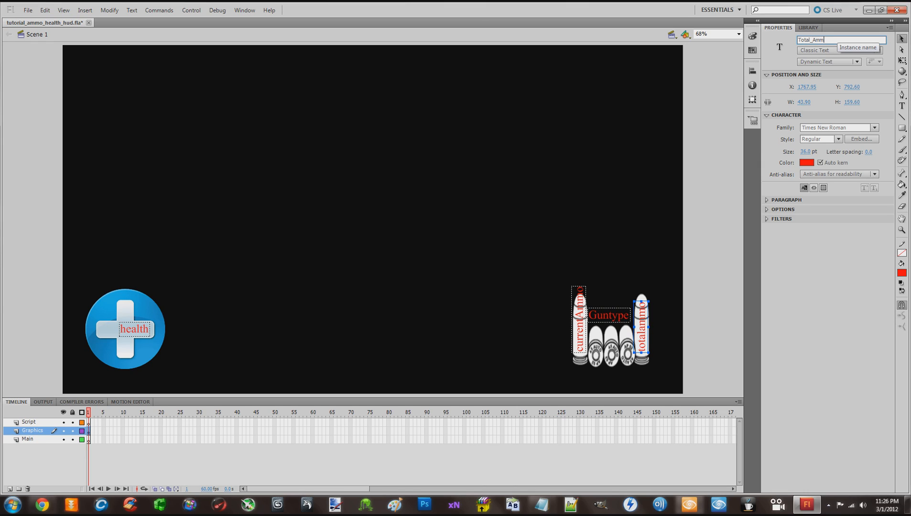
{"action": "type", "text": "o_text"}
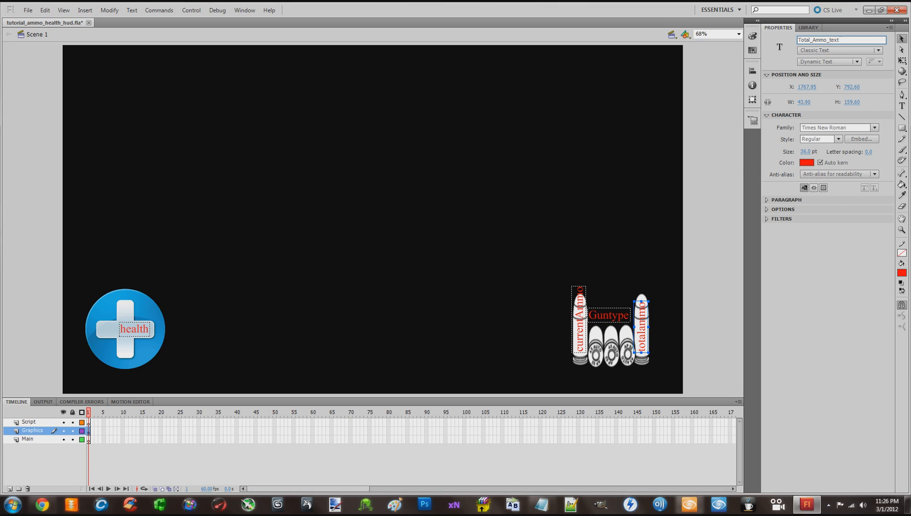
{"action": "type", "text": "_txt"}
{"action": "left_click_drag", "start_coordinate": [839, 40], "coordinate": [829, 39]}
{"action": "left_click", "coordinate": [839, 40]}
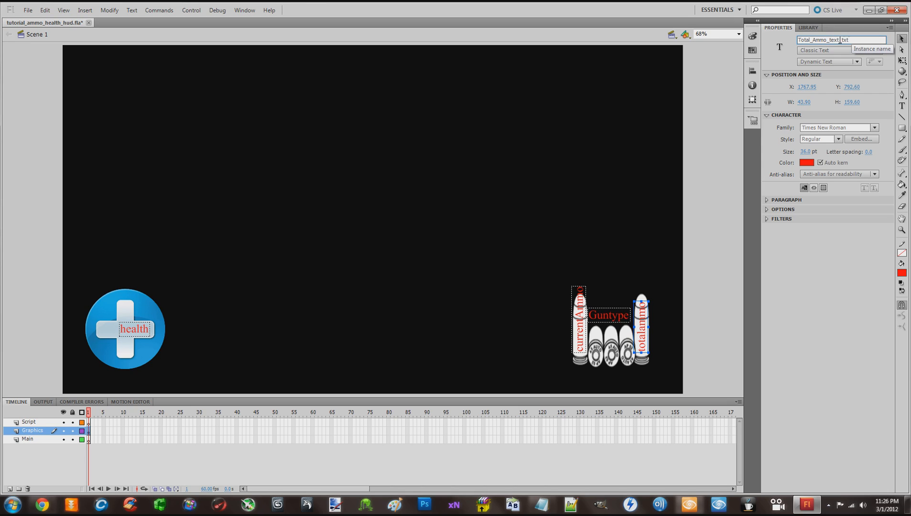
{"action": "left_click_drag", "start_coordinate": [839, 40], "coordinate": [847, 40]}
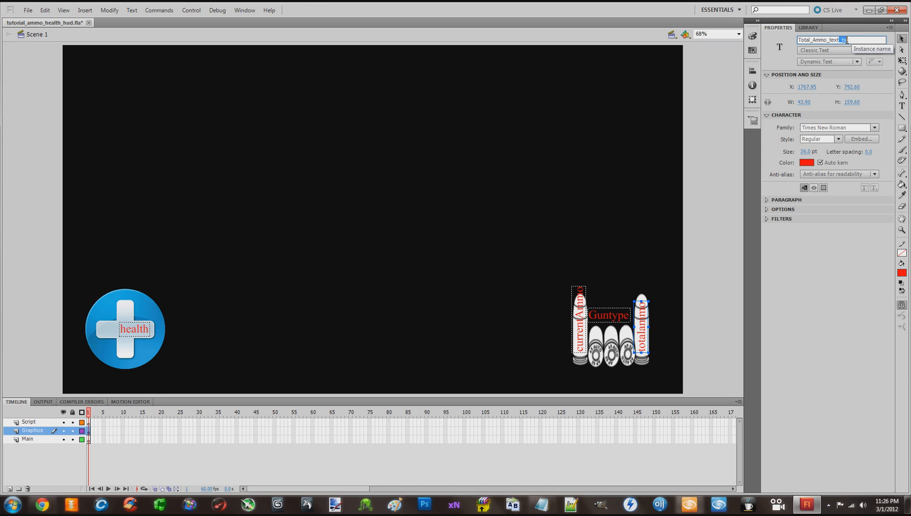
{"action": "left_click", "coordinate": [850, 40]}
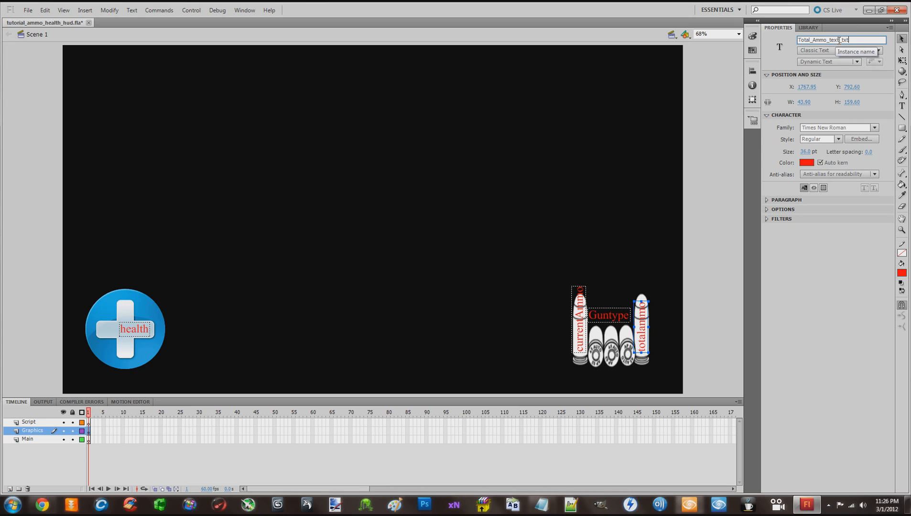
{"action": "mouse_move", "coordinate": [839, 40]}
{"action": "left_mouse_down"}
{"action": "mouse_move", "coordinate": [831, 39]}
{"action": "mouse_move", "coordinate": [838, 40]}
{"action": "left_mouse_up"}
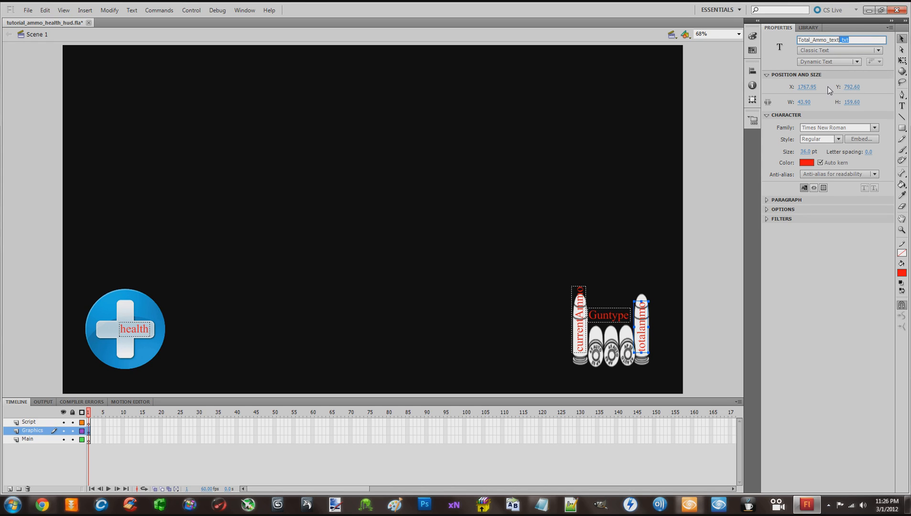
{"action": "left_click", "coordinate": [781, 59]}
{"action": "left_click", "coordinate": [716, 274]}
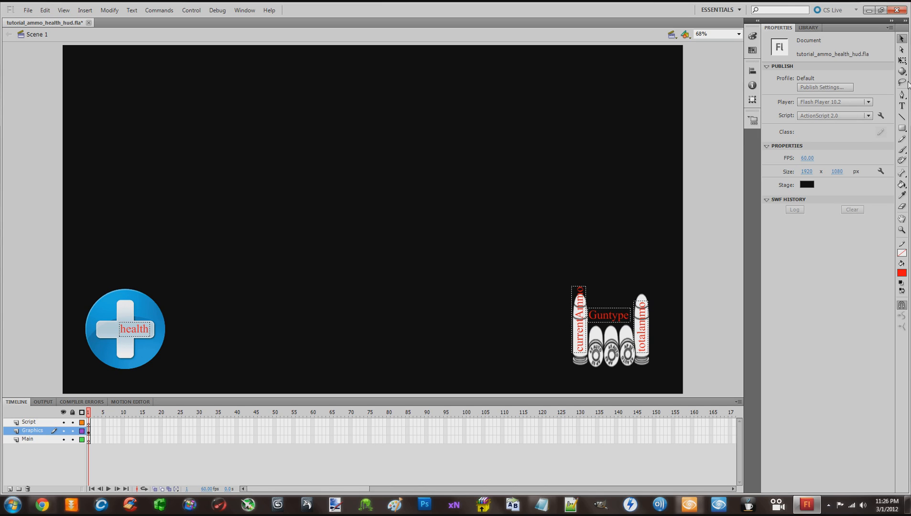
Select the health icon together with its text field and skew both vertically with Free Transform to about 457 px high
{"action": "left_click", "coordinate": [904, 41]}
{"action": "mouse_move", "coordinate": [231, 206]}
{"action": "left_mouse_down"}
{"action": "mouse_move", "coordinate": [90, 375]}
{"action": "mouse_move", "coordinate": [76, 373]}
{"action": "mouse_move", "coordinate": [111, 363]}
{"action": "mouse_move", "coordinate": [152, 325]}
{"action": "mouse_move", "coordinate": [98, 368]}
{"action": "mouse_move", "coordinate": [70, 376]}
{"action": "left_mouse_up"}
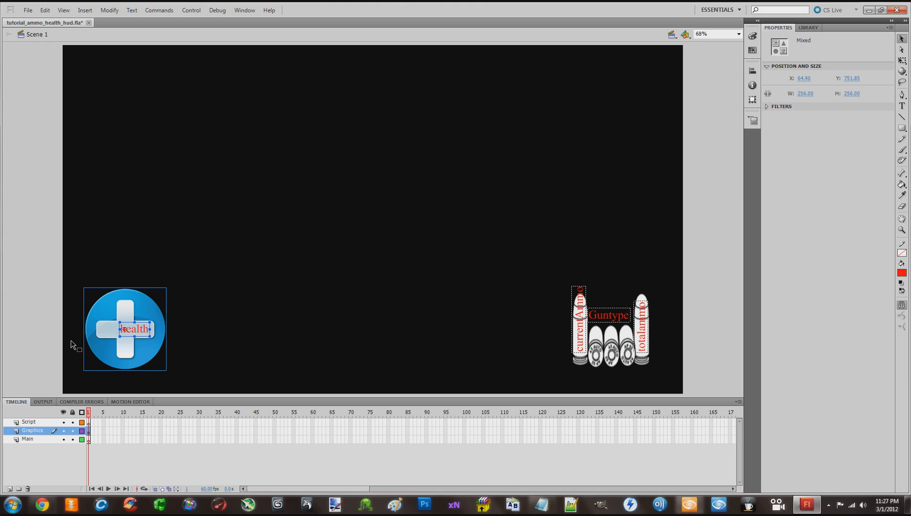
{"action": "left_click", "coordinate": [902, 61]}
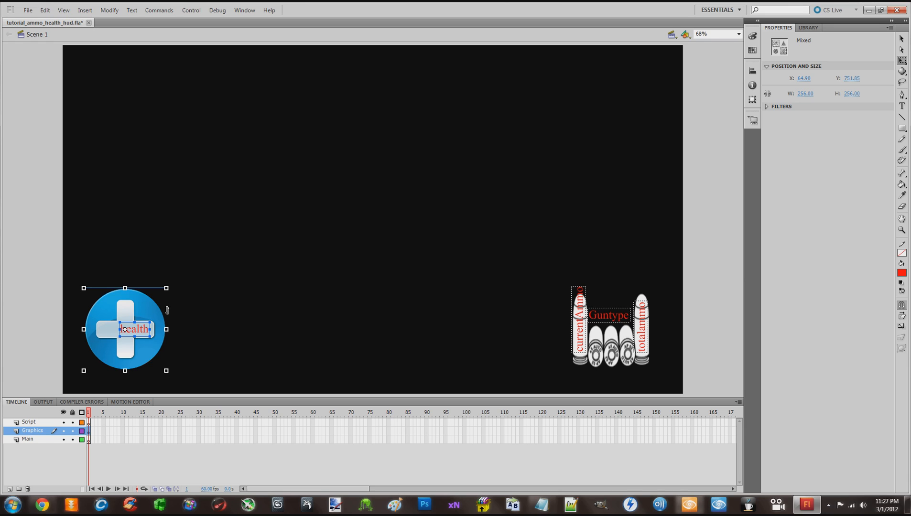
{"action": "left_click_drag", "start_coordinate": [168, 311], "coordinate": [162, 245]}
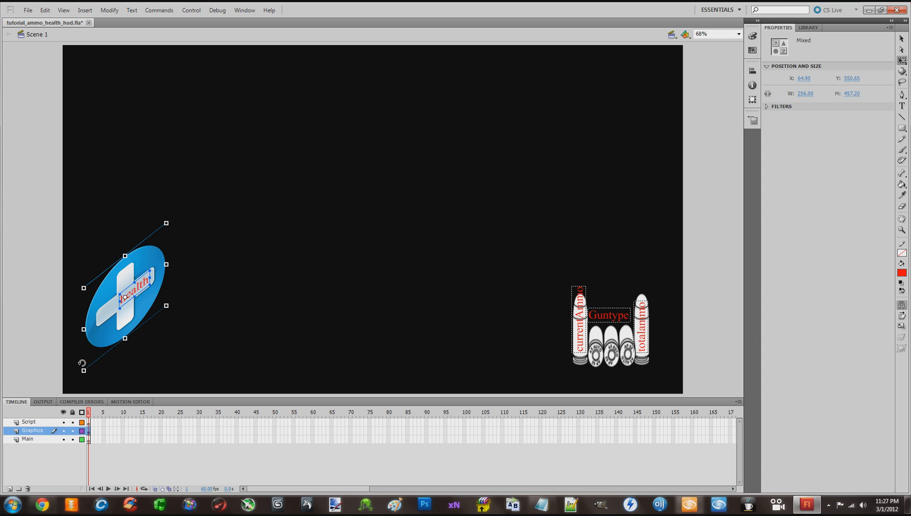
{"action": "left_click_drag", "start_coordinate": [97, 363], "coordinate": [149, 316]}
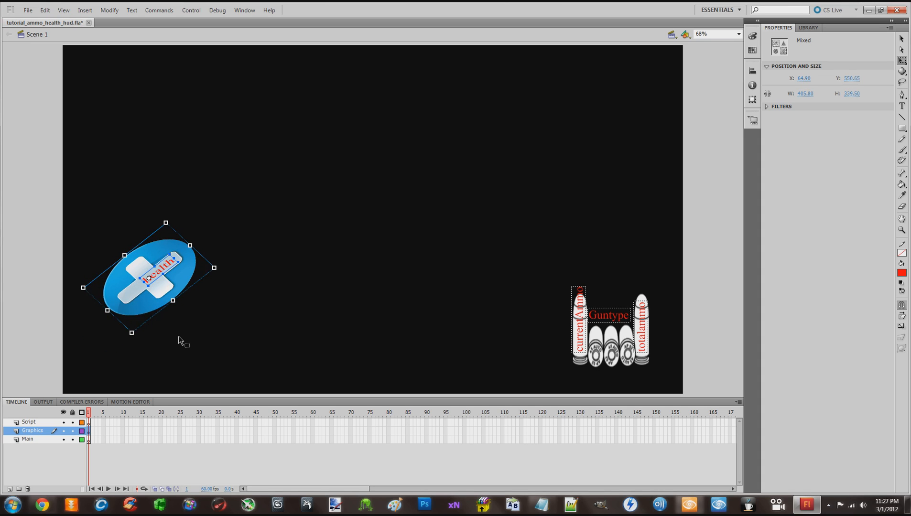
{"action": "key", "text": "ctrl+z"}
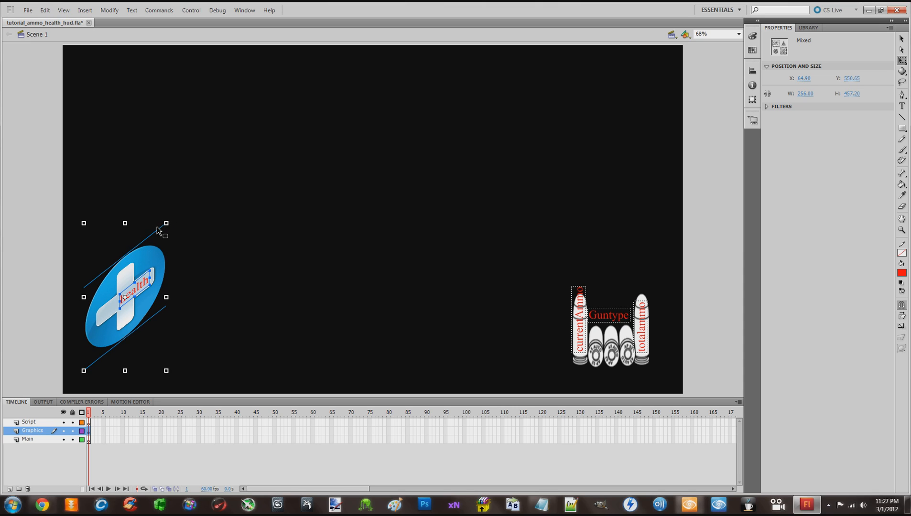
Skew the health icon and its text horizontally as well, and scale them down to about 291 by 379 px
{"action": "left_click_drag", "start_coordinate": [163, 223], "coordinate": [205, 229]}
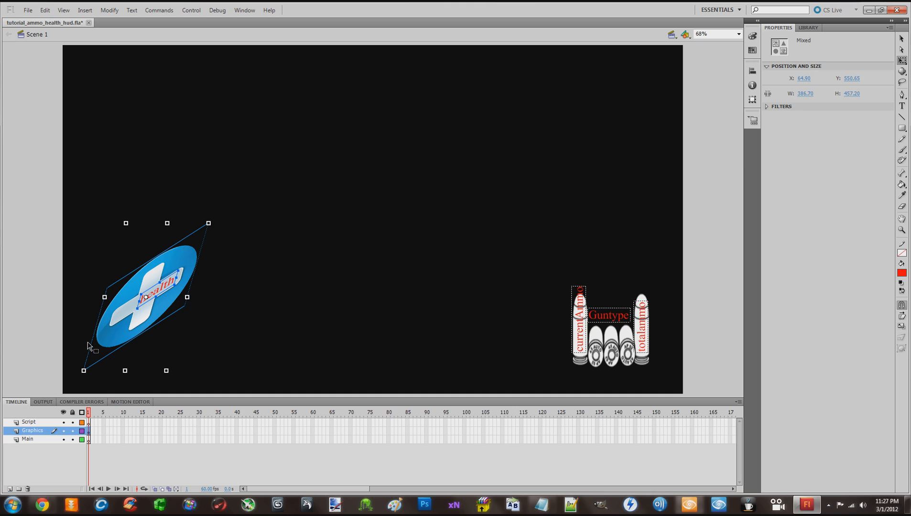
{"action": "mouse_move", "coordinate": [90, 343]}
{"action": "left_mouse_down"}
{"action": "mouse_move", "coordinate": [93, 324]}
{"action": "mouse_move", "coordinate": [104, 361]}
{"action": "left_mouse_up"}
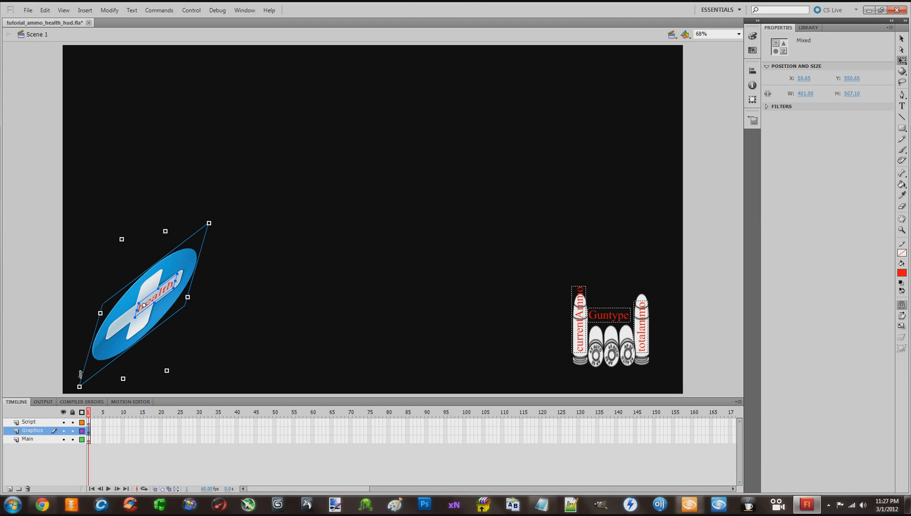
{"action": "left_click_drag", "start_coordinate": [79, 385], "coordinate": [115, 345]}
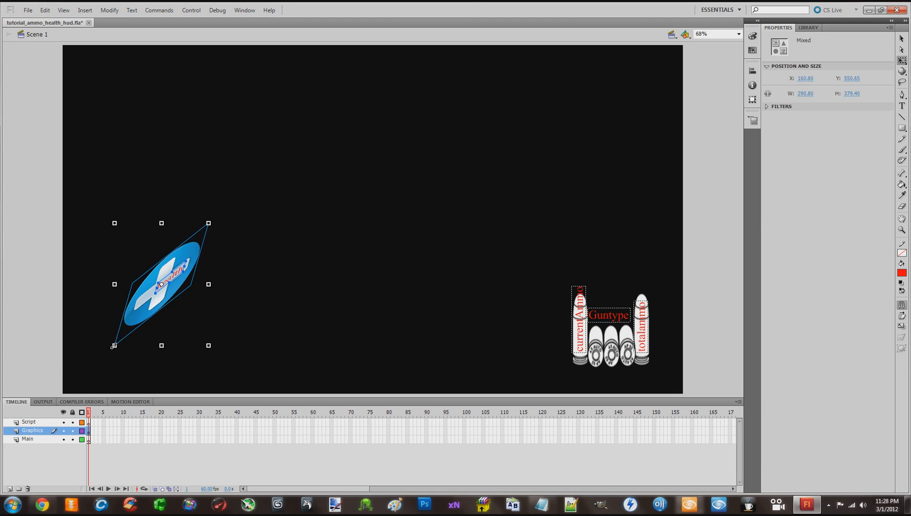
{"action": "left_click", "coordinate": [254, 321]}
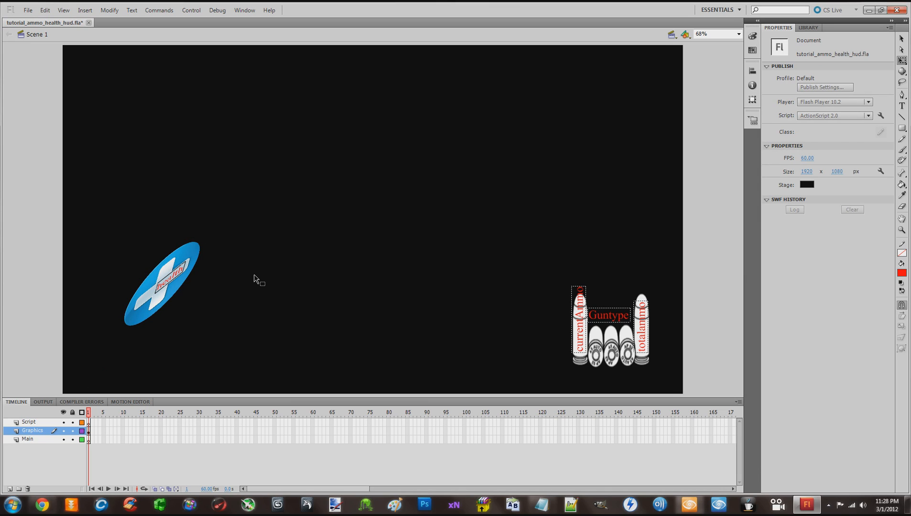
Undo the horizontal skew and the scaling of the health icon and its text, and deselect them
{"action": "key", "text": "ctrl+z"}
{"action": "key", "text": "ctrl+z"}
{"action": "key", "text": "ctrl+z"}
{"action": "key", "text": "ctrl+z"}
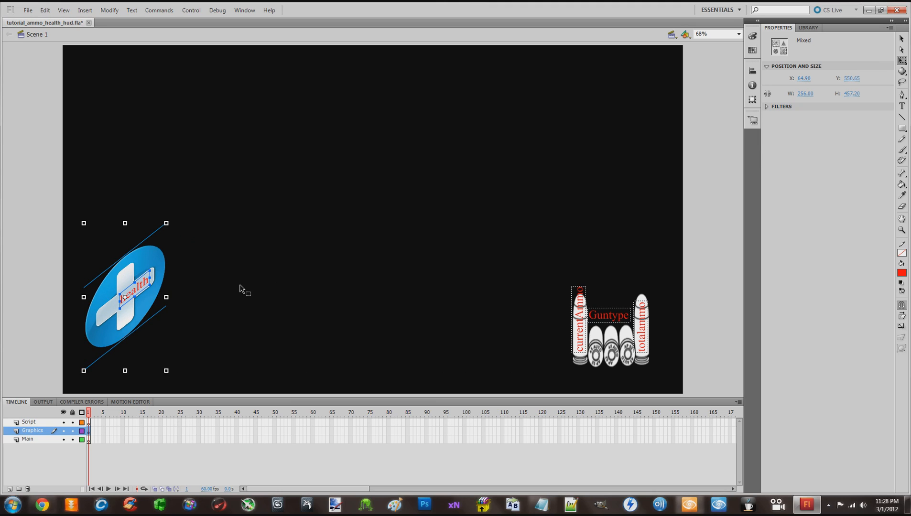
{"action": "left_click", "coordinate": [254, 262]}
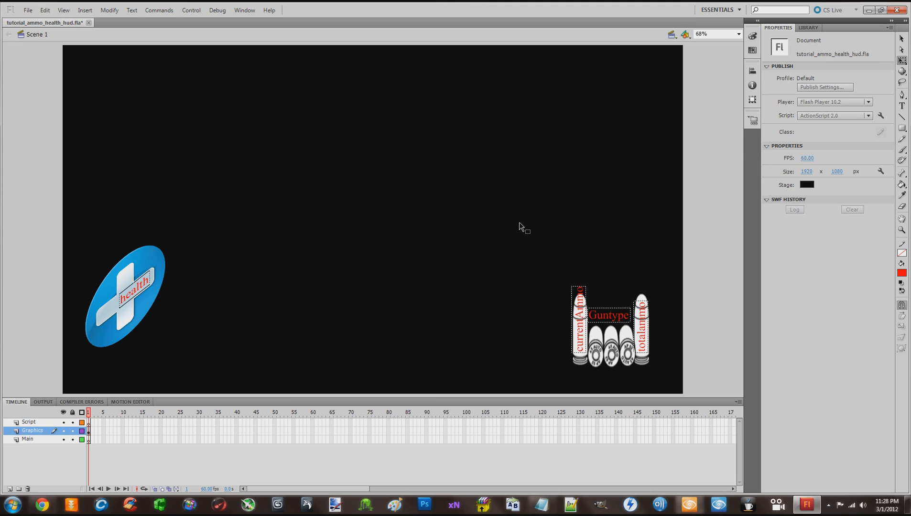
Move the health icon together with its text field right to X 178, keeping its height on the stage
{"action": "left_click", "coordinate": [902, 39]}
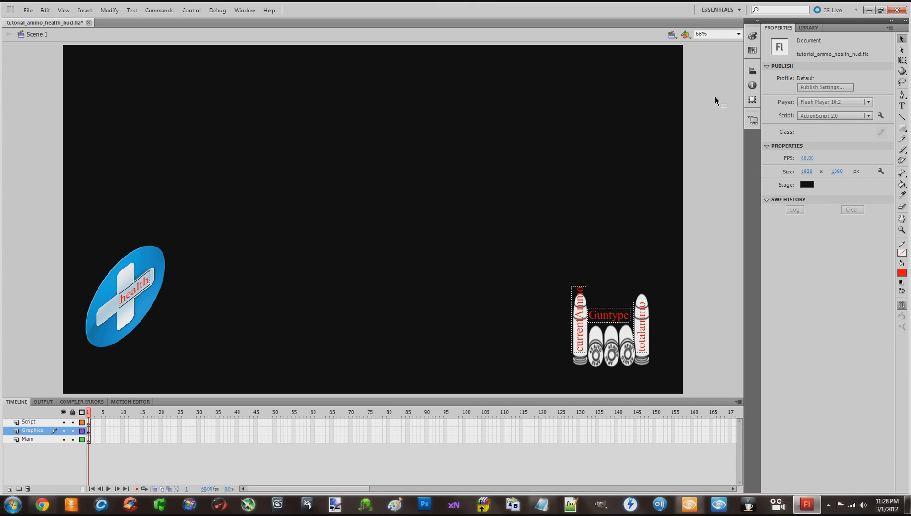
{"action": "left_click", "coordinate": [114, 340]}
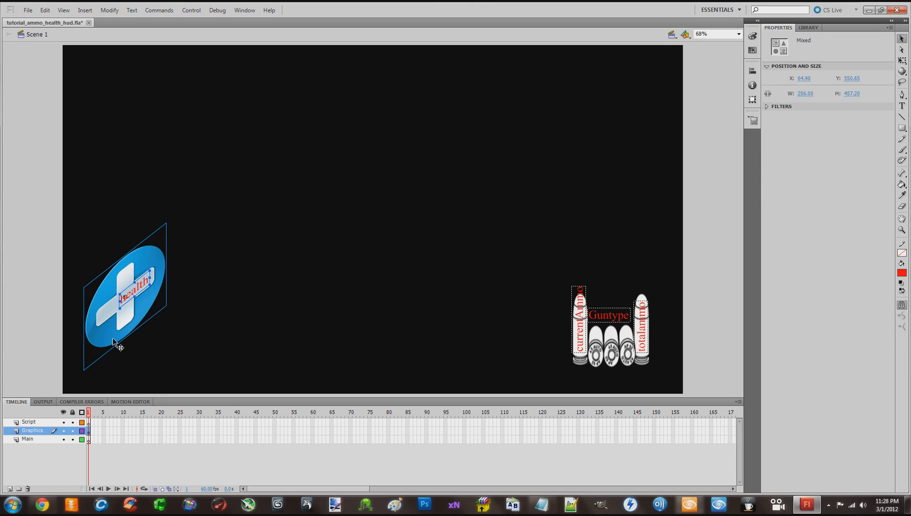
{"action": "mouse_move", "coordinate": [128, 294]}
{"action": "left_mouse_down"}
{"action": "mouse_move", "coordinate": [152, 311]}
{"action": "mouse_move", "coordinate": [166, 294]}
{"action": "left_mouse_up"}
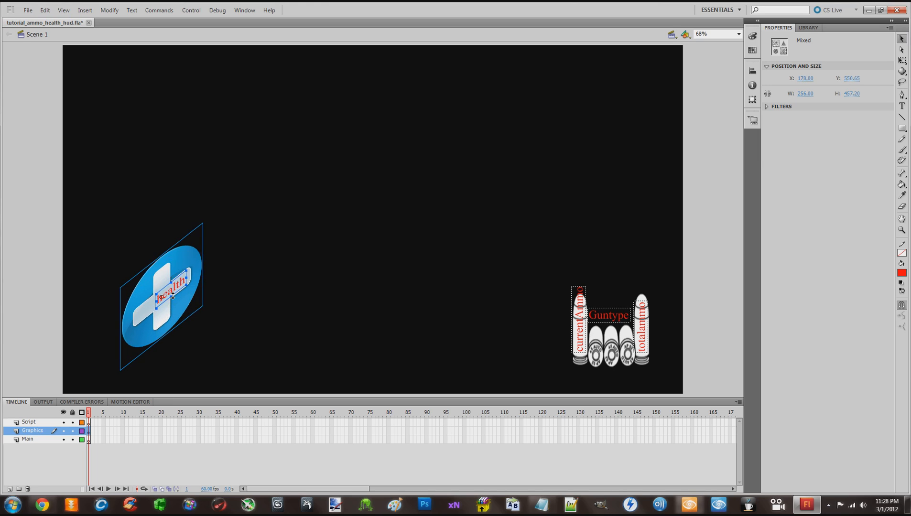
{"action": "left_click", "coordinate": [263, 295]}
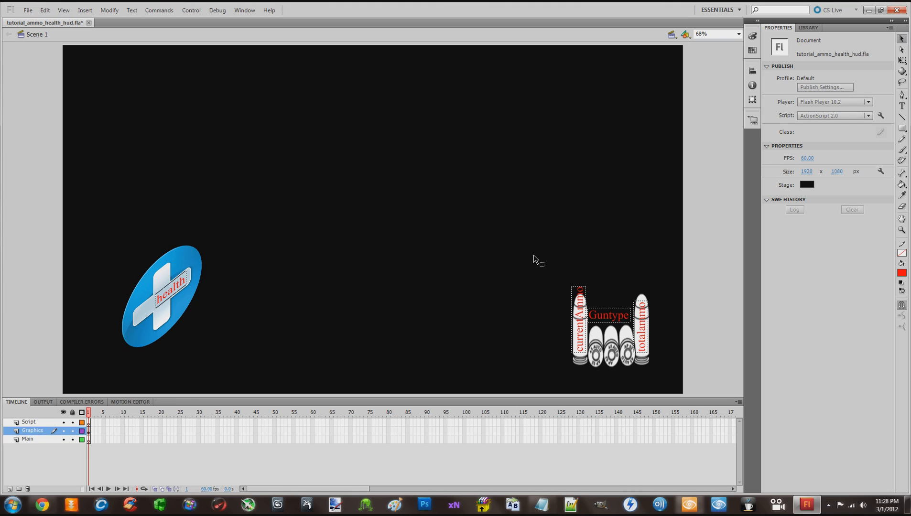
Select the ammo icon with its three text fields and skew them vertically with Free Transform to about 507 px high
{"action": "left_click_drag", "start_coordinate": [533, 255], "coordinate": [672, 381]}
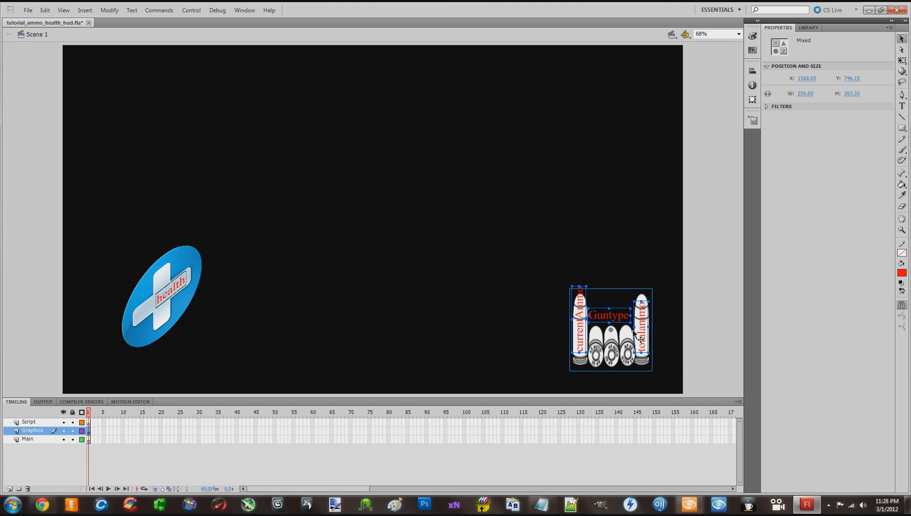
{"action": "left_click", "coordinate": [903, 62]}
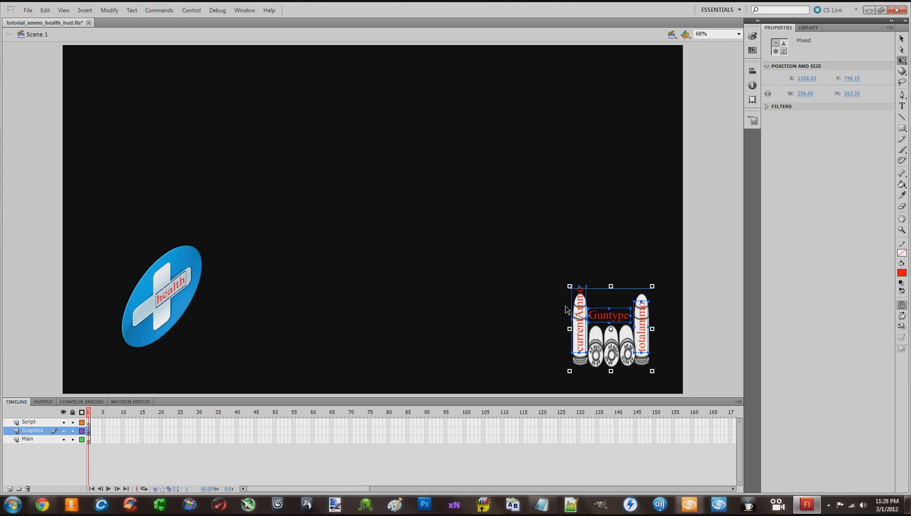
{"action": "left_click_drag", "start_coordinate": [567, 306], "coordinate": [577, 226]}
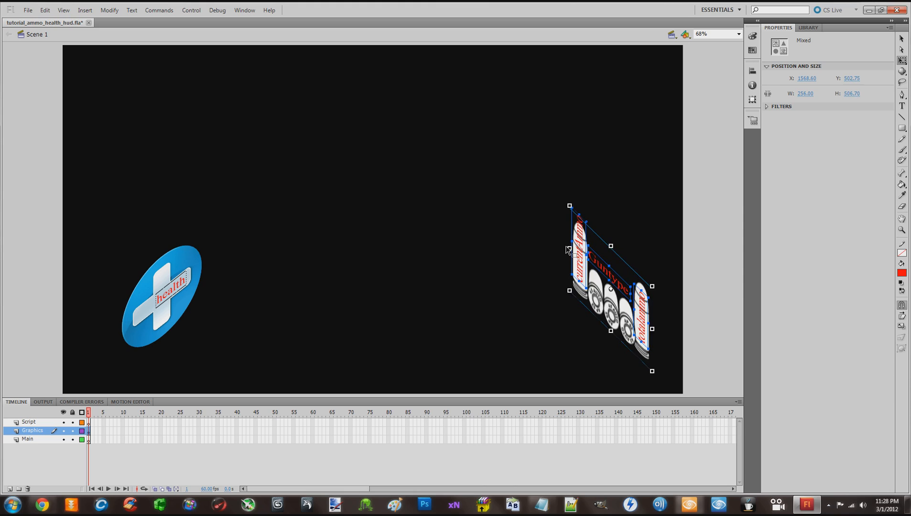
{"action": "left_click", "coordinate": [581, 362]}
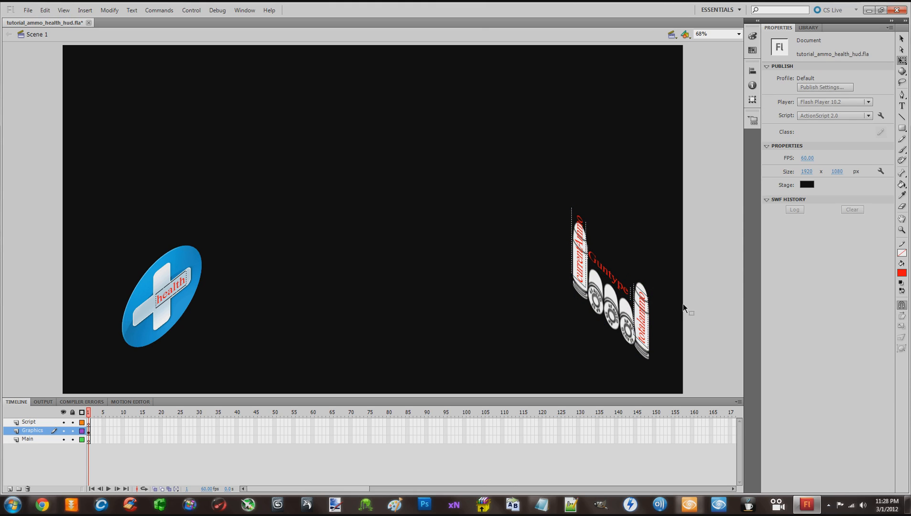
Select the skewed ammo icon with its text fields and move it left to about X 1516
{"action": "left_click", "coordinate": [902, 39]}
{"action": "left_click_drag", "start_coordinate": [523, 186], "coordinate": [661, 374]}
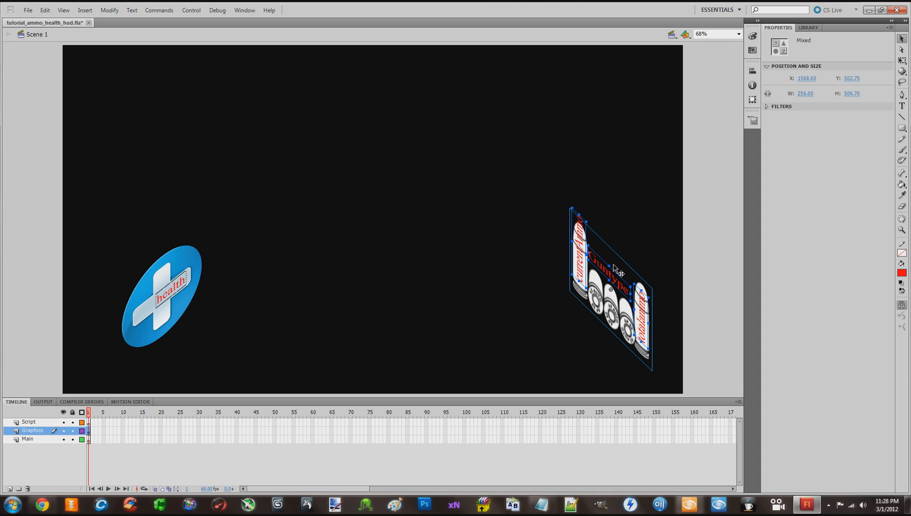
{"action": "left_click_drag", "start_coordinate": [613, 264], "coordinate": [595, 263]}
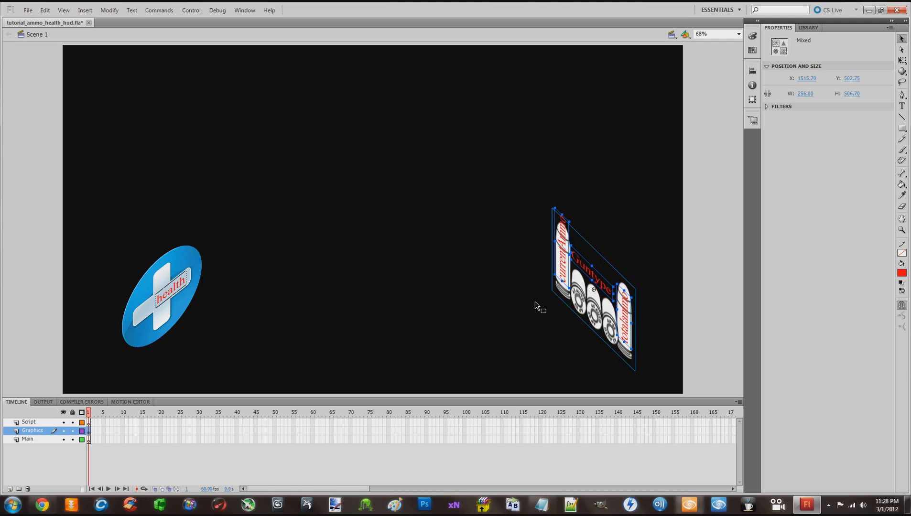
{"action": "mouse_move", "coordinate": [95, 215]}
{"action": "left_mouse_down"}
{"action": "mouse_move", "coordinate": [361, 315]}
{"action": "mouse_move", "coordinate": [471, 344]}
{"action": "left_mouse_up"}
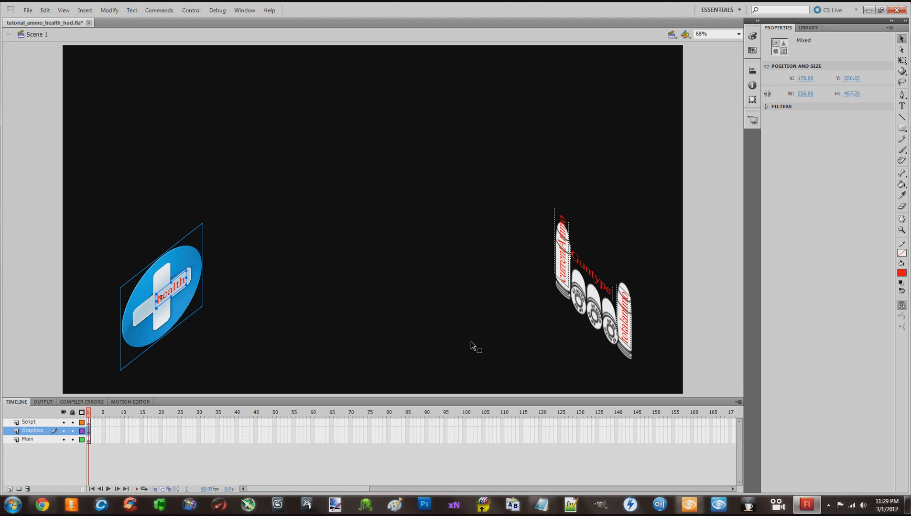
{"action": "left_click", "coordinate": [498, 313]}
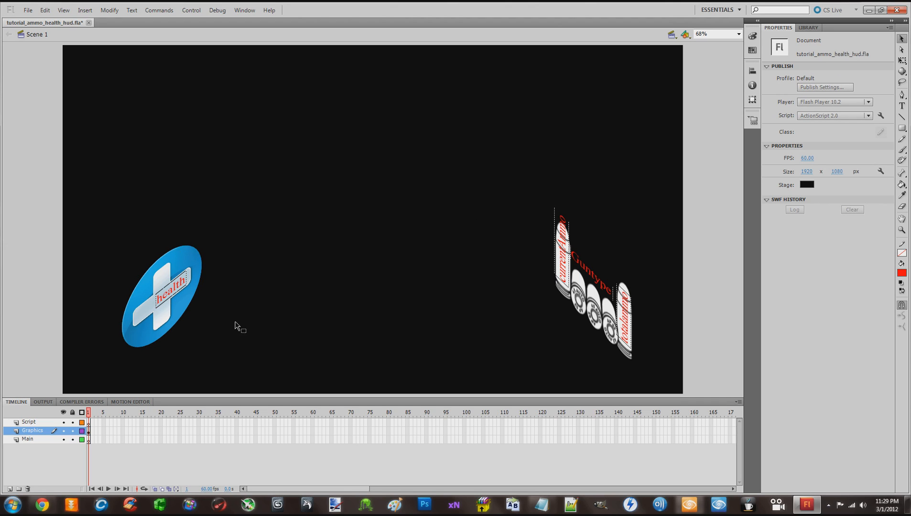
{"action": "mouse_move", "coordinate": [574, 356]}
{"action": "left_mouse_down"}
{"action": "mouse_move", "coordinate": [620, 347]}
{"action": "mouse_move", "coordinate": [640, 360]}
{"action": "left_mouse_up"}
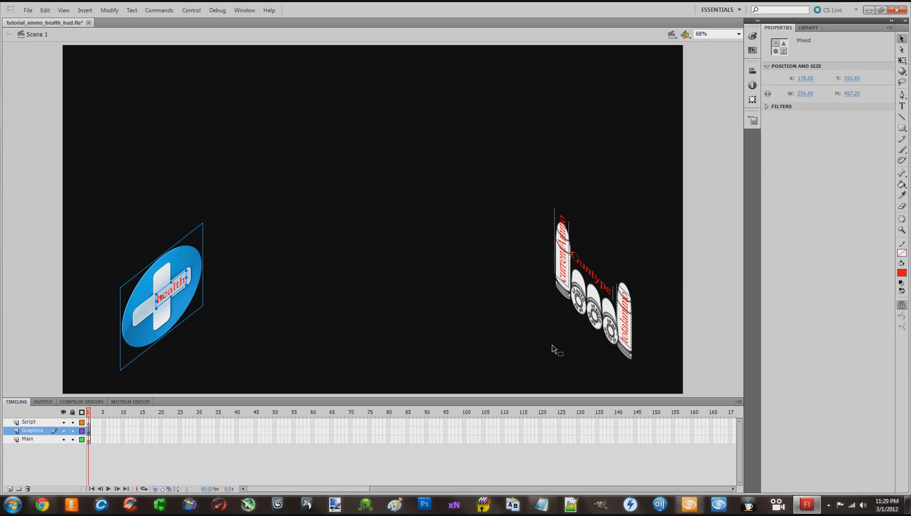
{"action": "left_click", "coordinate": [559, 351]}
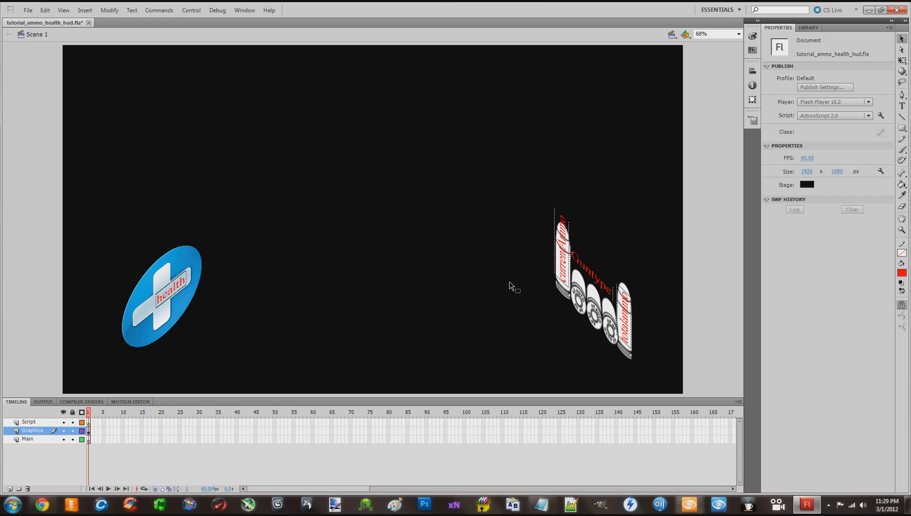
Move the ammo icon with its text fields close to the stage's right edge and the health icon with its text close to the left edge
{"action": "left_click_drag", "start_coordinate": [508, 177], "coordinate": [645, 366]}
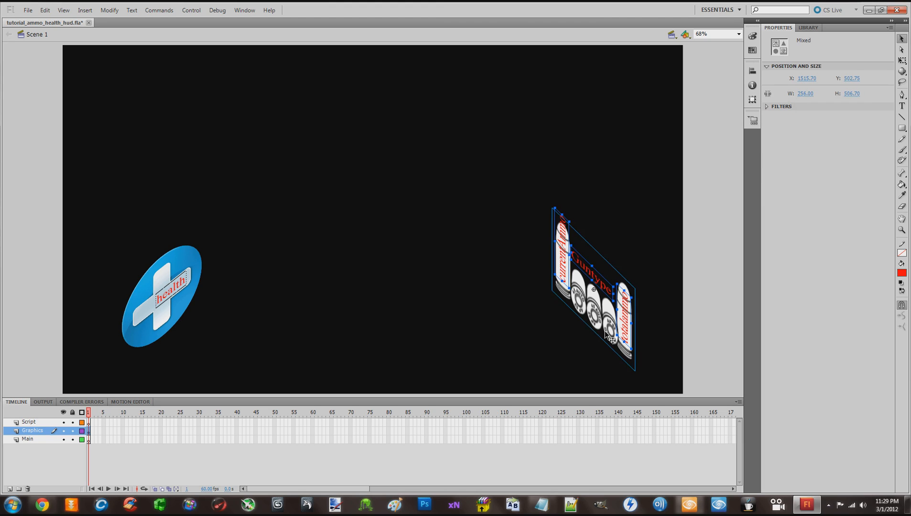
{"action": "left_click_drag", "start_coordinate": [585, 302], "coordinate": [625, 307]}
{"action": "left_click", "coordinate": [438, 271]}
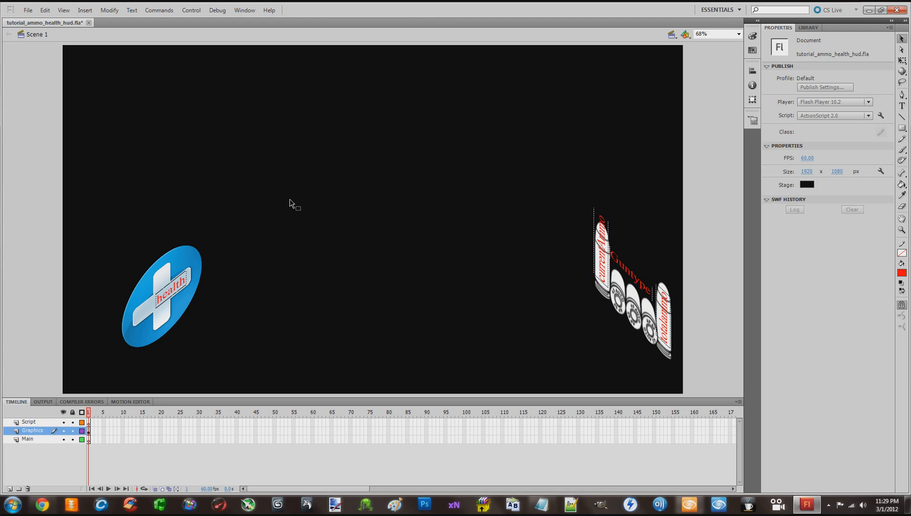
{"action": "mouse_move", "coordinate": [281, 198]}
{"action": "left_mouse_down"}
{"action": "mouse_move", "coordinate": [106, 336]}
{"action": "mouse_move", "coordinate": [111, 356]}
{"action": "left_mouse_up"}
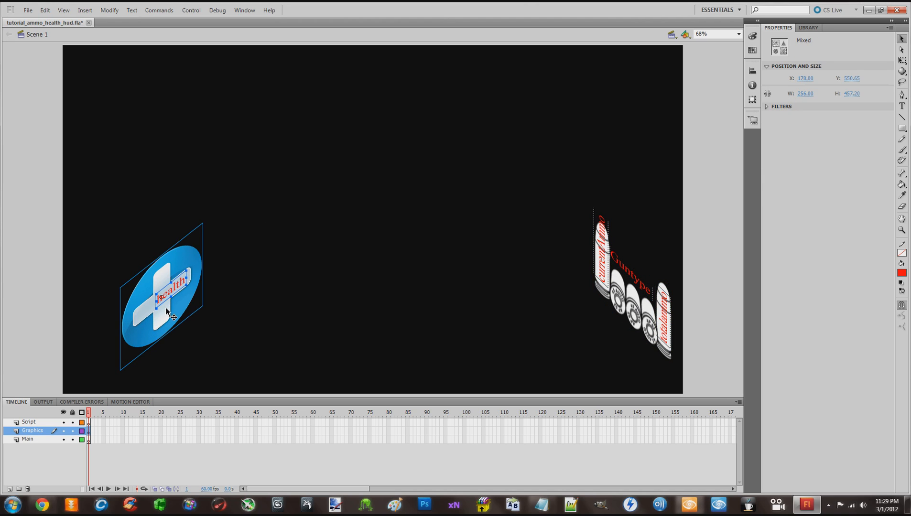
{"action": "left_click_drag", "start_coordinate": [166, 309], "coordinate": [128, 314]}
{"action": "left_click", "coordinate": [268, 303]}
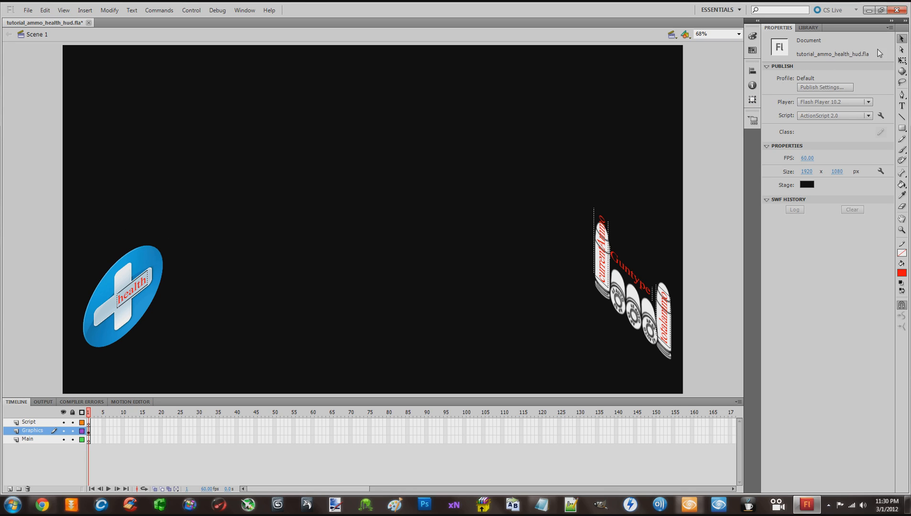
Open the Actions editor for frame 1 of the Script layer and move its window up for more room
{"action": "left_click", "coordinate": [902, 40]}
{"action": "left_click", "coordinate": [31, 423]}
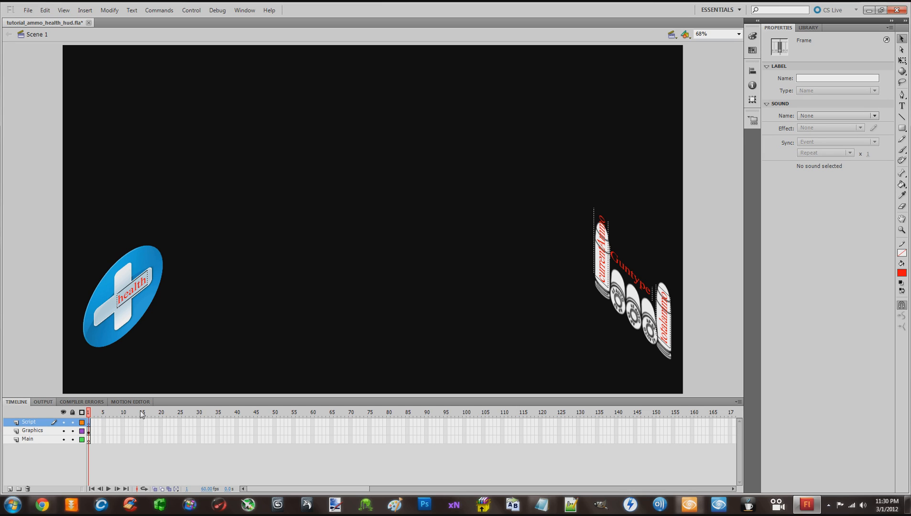
{"action": "right_click", "coordinate": [90, 423]}
{"action": "left_click", "coordinate": [113, 420]}
{"action": "left_click_drag", "start_coordinate": [328, 14], "coordinate": [458, 22]}
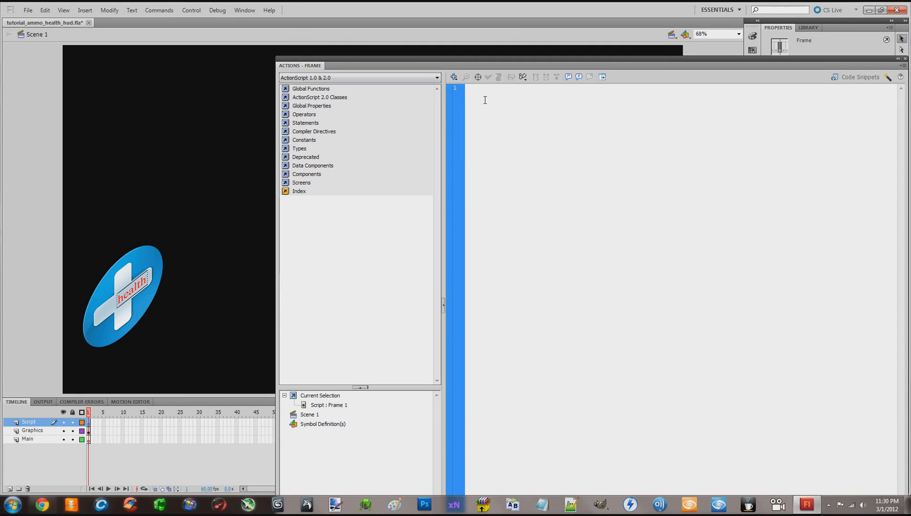
{"action": "left_click", "coordinate": [485, 100]}
{"action": "mouse_move", "coordinate": [483, 67]}
{"action": "left_mouse_down"}
{"action": "mouse_move", "coordinate": [480, 91]}
{"action": "mouse_move", "coordinate": [482, 66]}
{"action": "left_mouse_up"}
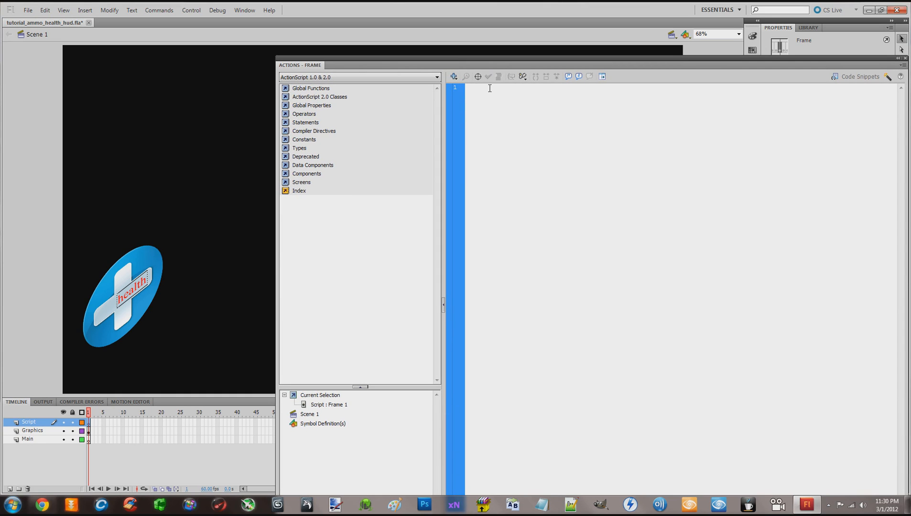
{"action": "left_click_drag", "start_coordinate": [481, 65], "coordinate": [488, 42]}
{"action": "left_click", "coordinate": [499, 70]}
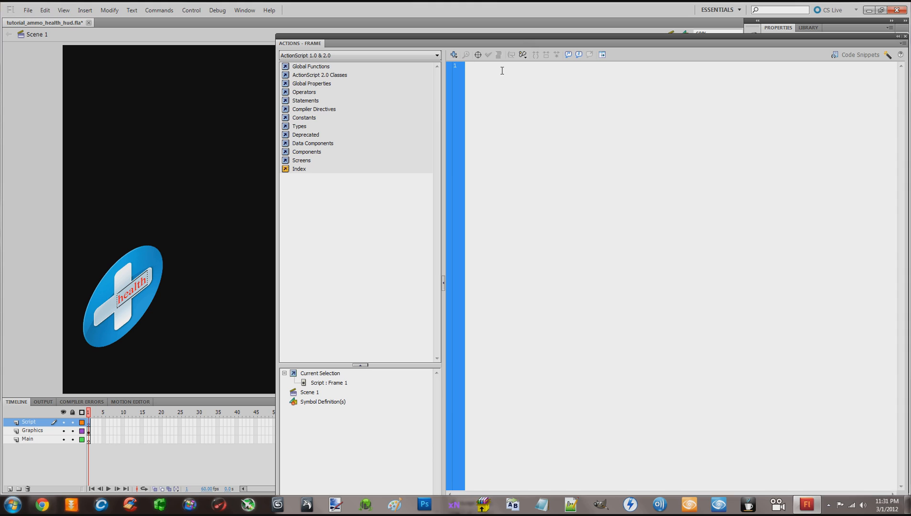
{"action": "left_click_drag", "start_coordinate": [504, 44], "coordinate": [505, 41]}
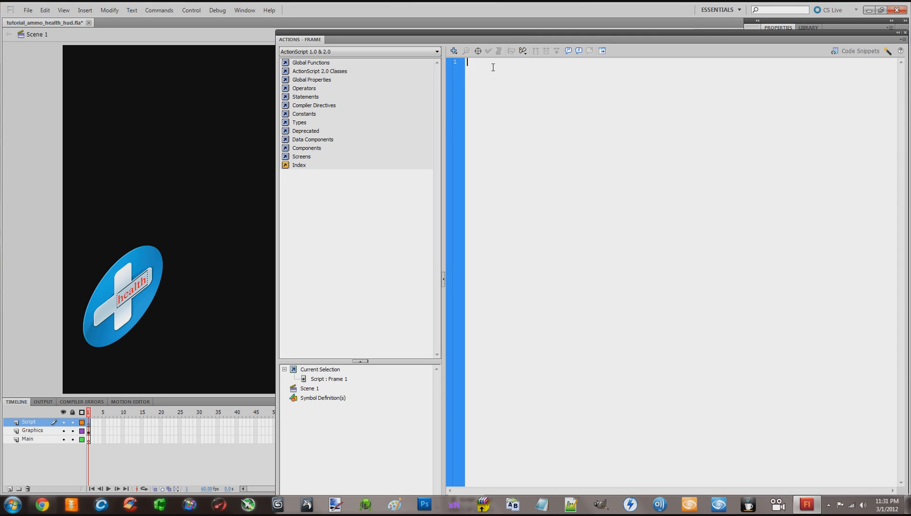
Declare the variable Health_text on line 1 of the frame script, ending the line with a semicolon
{"action": "type", "text": "var"}
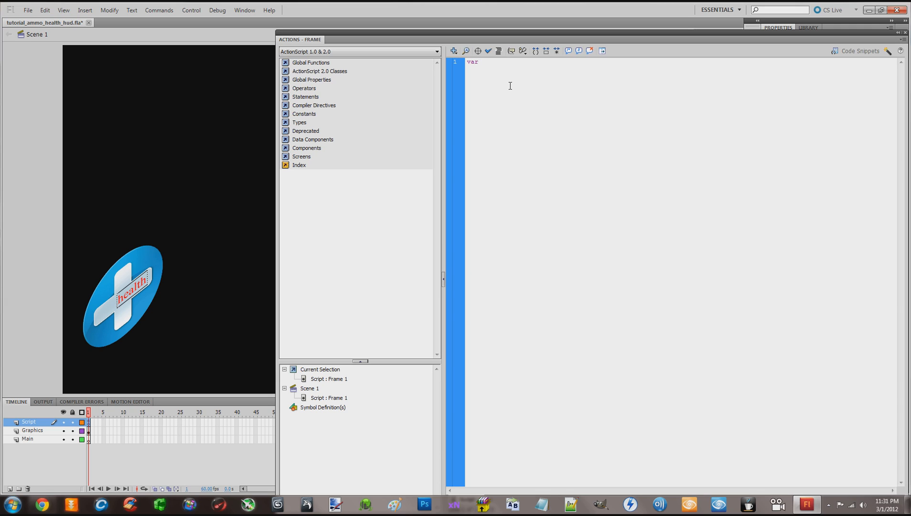
{"action": "type", "text": "Health_text"}
{"action": "left_click_drag", "start_coordinate": [524, 62], "coordinate": [489, 63]}
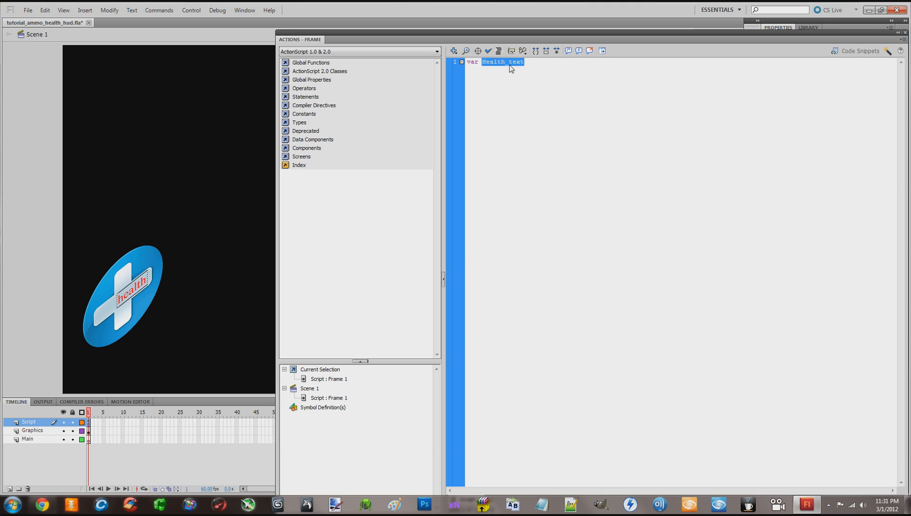
{"action": "left_click", "coordinate": [538, 65]}
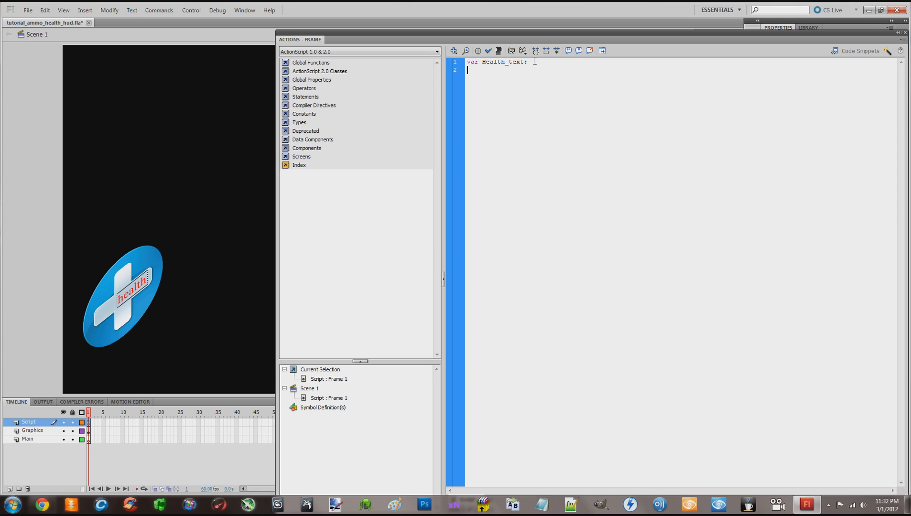
Declare a second variable named Current_Ammo on line 2 of the script
{"action": "type", "text": "var Current_a"}
{"action": "key", "text": "BackSpace"}
{"action": "type", "text": "Ammo"}
{"action": "type", "text": "; "}
Write the declaration of the variable Total_Ammo_text on line 3 of the script
{"action": "type", "text": "var"}
{"action": "type", "text": " T"}
{"action": "type", "text": "ot"}
{"action": "type", "text": "al"}
{"action": "type", "text": "_A"}
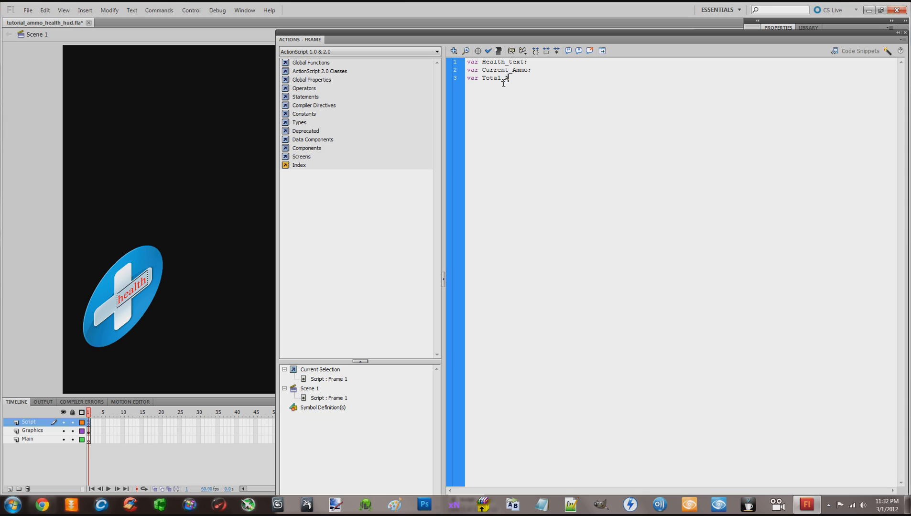
{"action": "type", "text": "mmo_text"}
Rename the Current_Ammo variable to Current_Ammo_text and end the Total_Ammo_text declaration with a semicolon
{"action": "left_click", "coordinate": [529, 70]}
{"action": "type", "text": "_text"}
{"action": "left_click", "coordinate": [545, 80]}
{"action": "key", "text": "ctrl+s"}
{"action": "type", "text": ";"}
Declare the variable Gun_Type_text on line 4 and add blank lines below it
{"action": "type", "text": "var"}
{"action": "type", "text": "Gun_"}
{"action": "type", "text": "Typ"}
{"action": "type", "text": "e_text"}
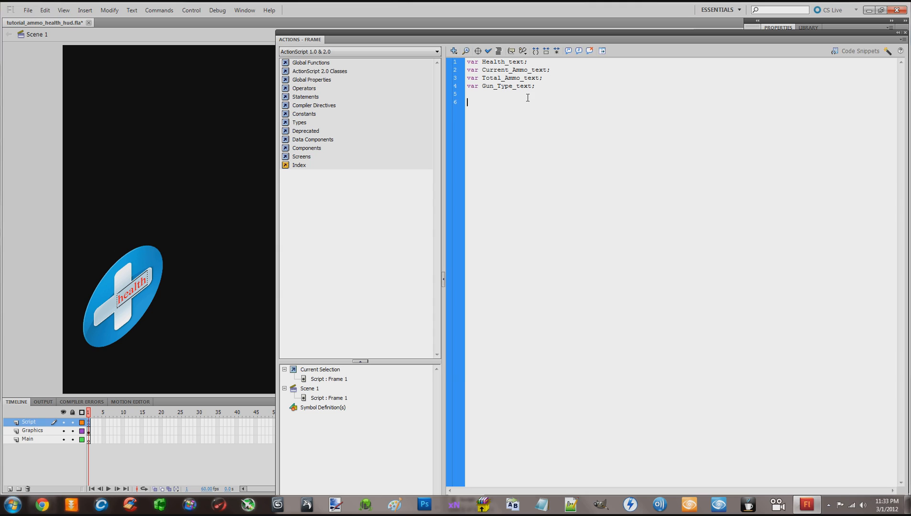
{"action": "left_click_drag", "start_coordinate": [537, 85], "coordinate": [556, 87]}
{"action": "key", "text": "Return"}
Start a function declaration on line 6, below the variable declarations, with the keyword function
{"action": "left_click_drag", "start_coordinate": [500, 41], "coordinate": [500, 32]}
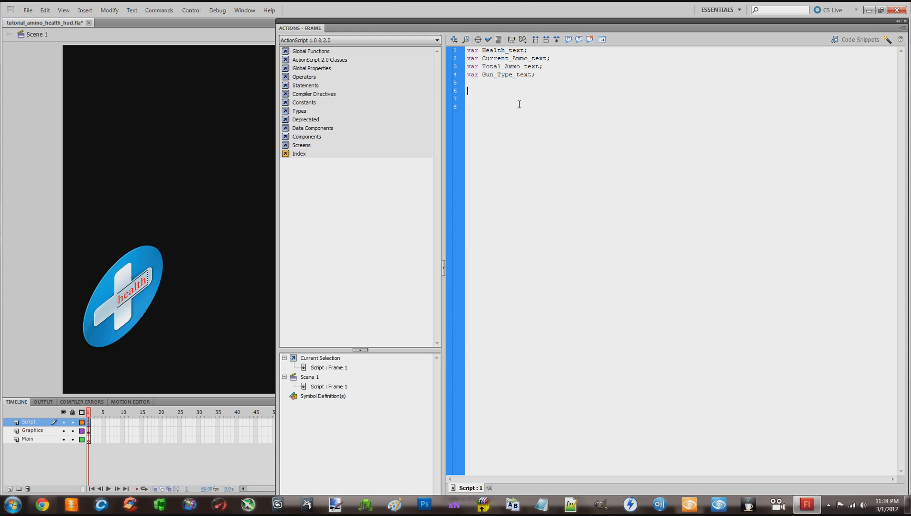
{"action": "type", "text": "funtion"}
{"action": "key", "text": "BackSpace"}
{"action": "key", "text": "BackSpace"}
{"action": "key", "text": "BackSpace"}
{"action": "key", "text": "BackSpace"}
{"action": "key", "text": "BackSpace"}
{"action": "key", "text": "BackSpace"}
{"action": "key", "text": "BackSpace"}
{"action": "key", "text": "Return"}
{"action": "type", "text": "function"}
{"action": "left_click_drag", "start_coordinate": [466, 74], "coordinate": [536, 75]}
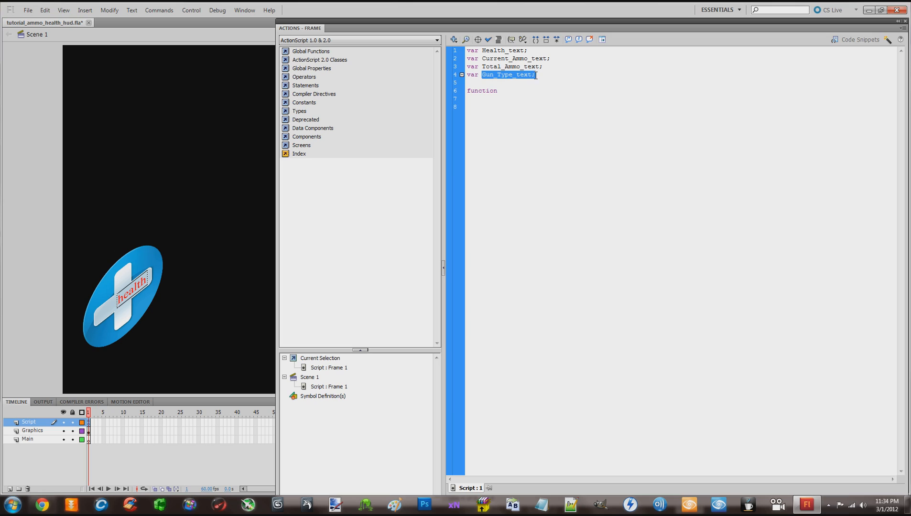
{"action": "left_click", "coordinate": [505, 91]}
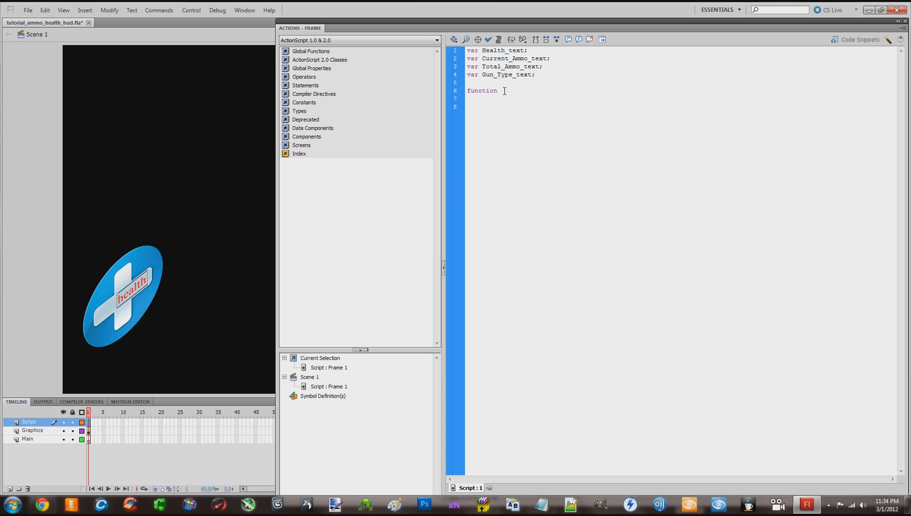
Name the function SetHealth with empty parentheses and close the line with a semicolon
{"action": "type", "text": "SetHealth"}
{"action": "type", "text": "()"}
{"action": "double_click", "coordinate": [537, 92]}
{"action": "left_click", "coordinate": [549, 92]}
Compare the SetHealth function line with the Health_text and Gun_Type_text variable declarations above it
{"action": "left_click_drag", "start_coordinate": [467, 75], "coordinate": [531, 75]}
{"action": "left_click_drag", "start_coordinate": [469, 90], "coordinate": [536, 92]}
{"action": "left_click", "coordinate": [543, 92]}
{"action": "left_click", "coordinate": [552, 93]}
{"action": "left_click_drag", "start_coordinate": [468, 90], "coordinate": [529, 91]}
{"action": "left_click", "coordinate": [545, 95]}
{"action": "left_click_drag", "start_coordinate": [482, 50], "coordinate": [525, 52]}
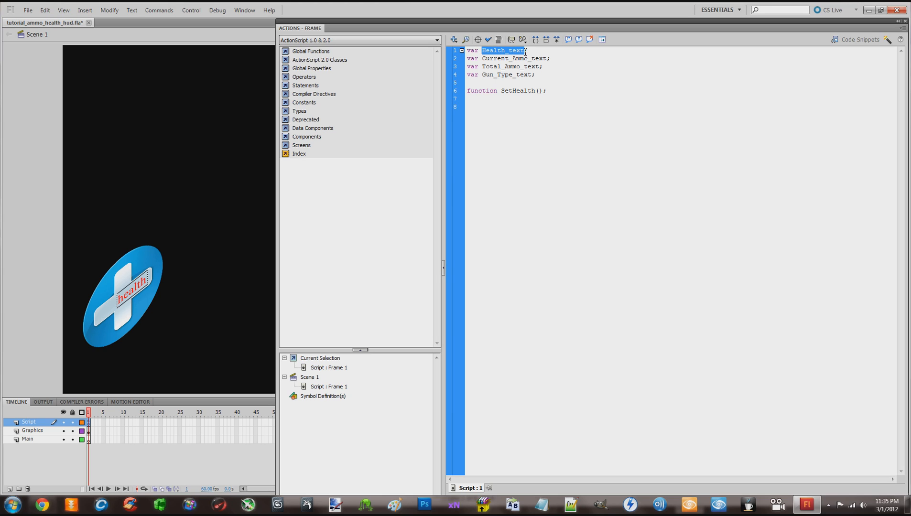
{"action": "left_click", "coordinate": [539, 91]}
{"action": "left_click_drag", "start_coordinate": [483, 50], "coordinate": [524, 50]}
{"action": "left_click_drag", "start_coordinate": [467, 90], "coordinate": [565, 95]}
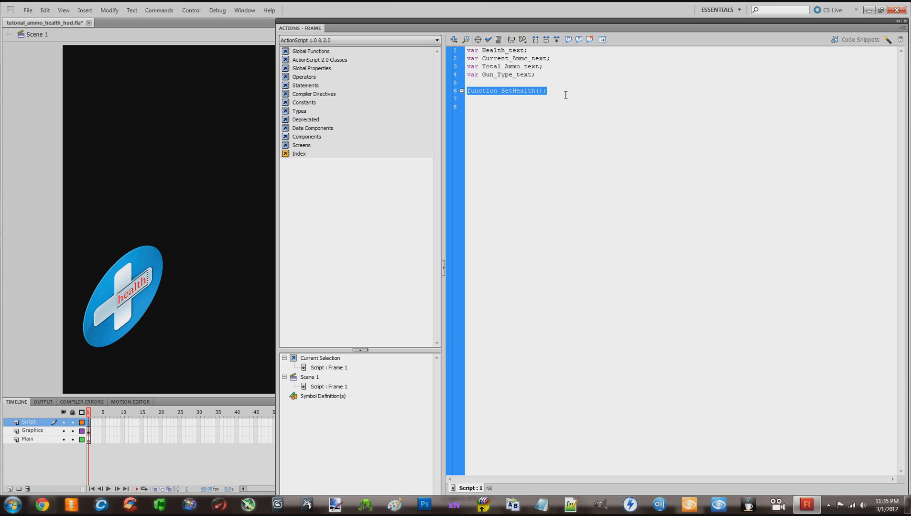
Add the parameter Health_text:Number inside the parentheses of the SetHealth function on line 6
{"action": "left_click", "coordinate": [552, 94]}
{"action": "left_click", "coordinate": [539, 91]}
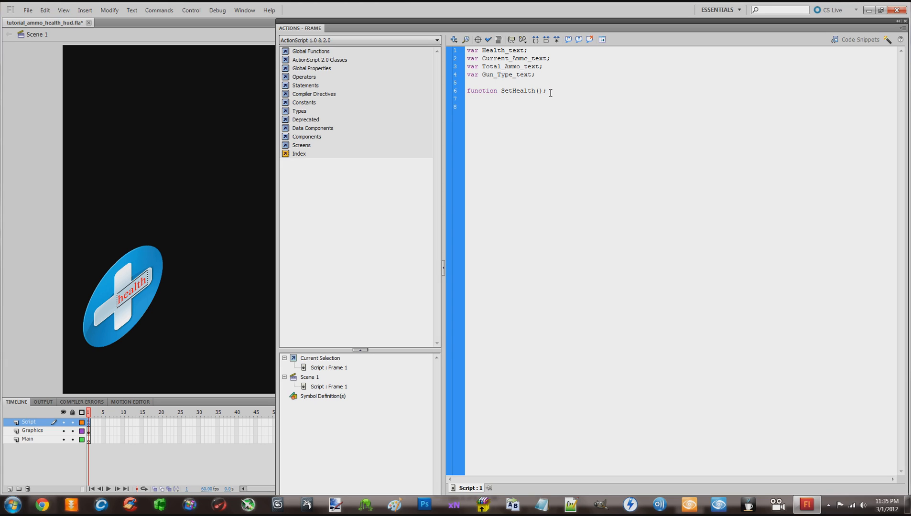
{"action": "type", "text": "Health_text:"}
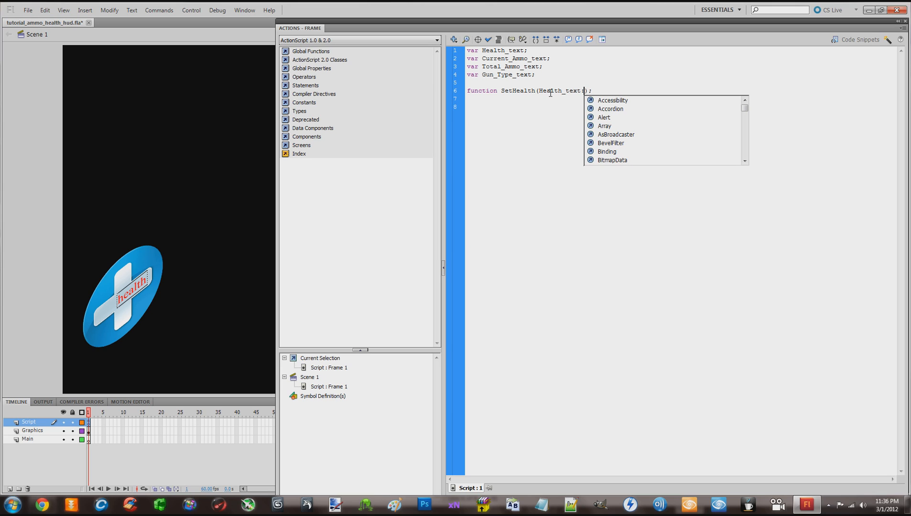
{"action": "type", "text": "N"}
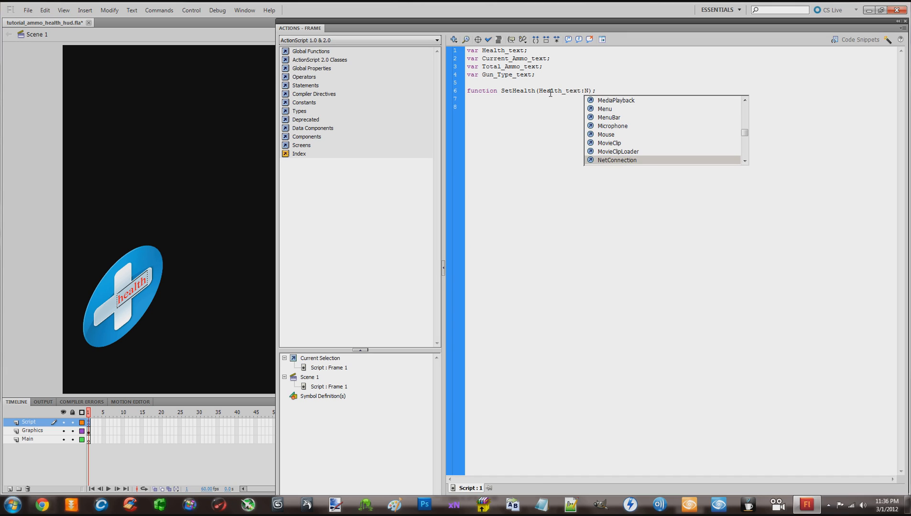
{"action": "type", "text": "umber"}
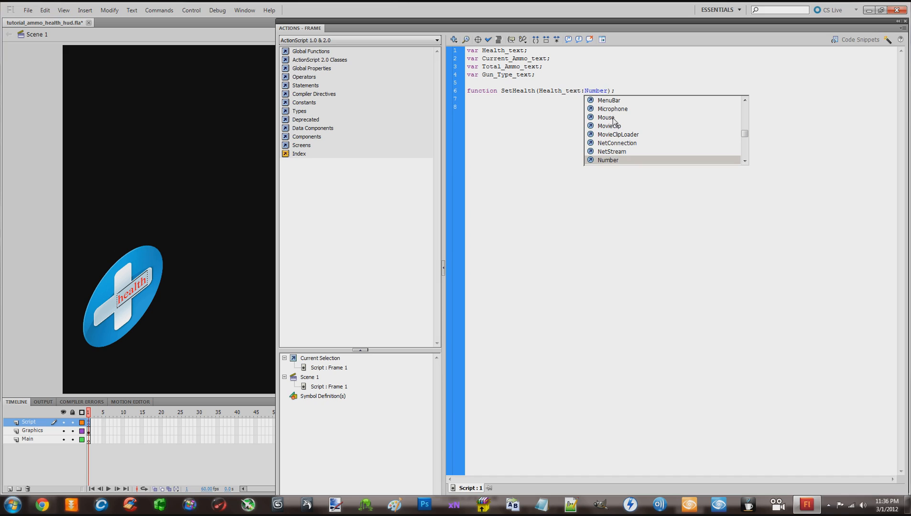
{"action": "double_click", "coordinate": [613, 159]}
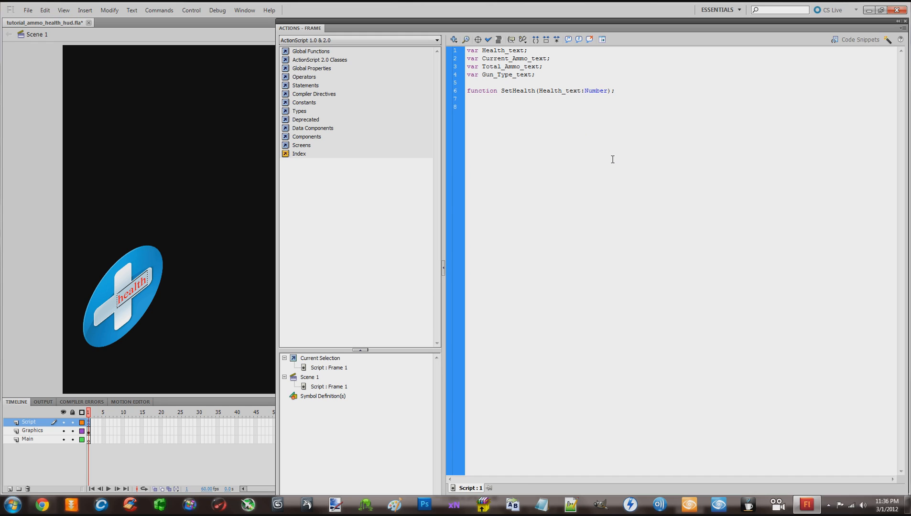
Remove the semicolon ending the SetHealth line and put an opening curly brace on line 7
{"action": "left_click", "coordinate": [620, 91]}
{"action": "type", "text": "{"}
{"action": "left_click_drag", "start_coordinate": [624, 88], "coordinate": [613, 90]}
{"action": "key", "text": "BackSpace"}
{"action": "left_click_drag", "start_coordinate": [470, 90], "coordinate": [498, 90]}
{"action": "left_click_drag", "start_coordinate": [507, 90], "coordinate": [605, 88]}
{"action": "left_click", "coordinate": [541, 87]}
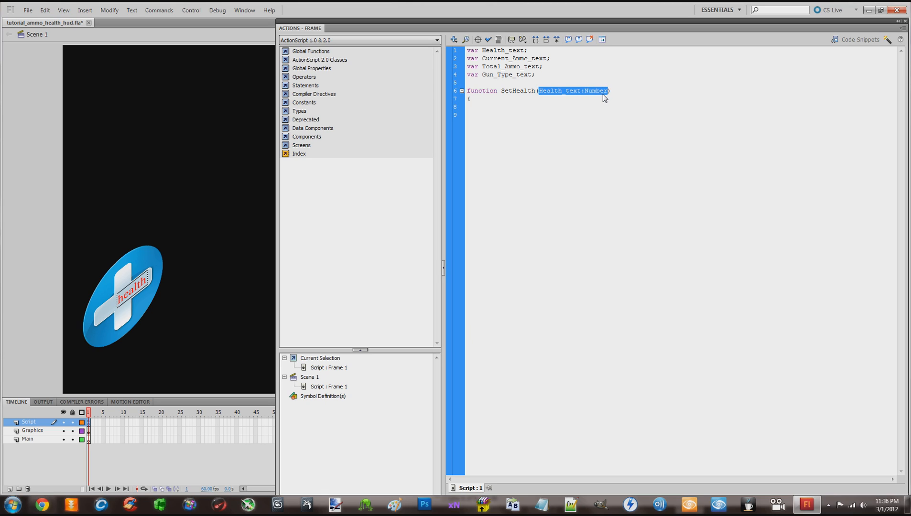
Add an empty body line and a closing curly brace on line 9 to complete the SetHealth block
{"action": "left_click", "coordinate": [493, 98]}
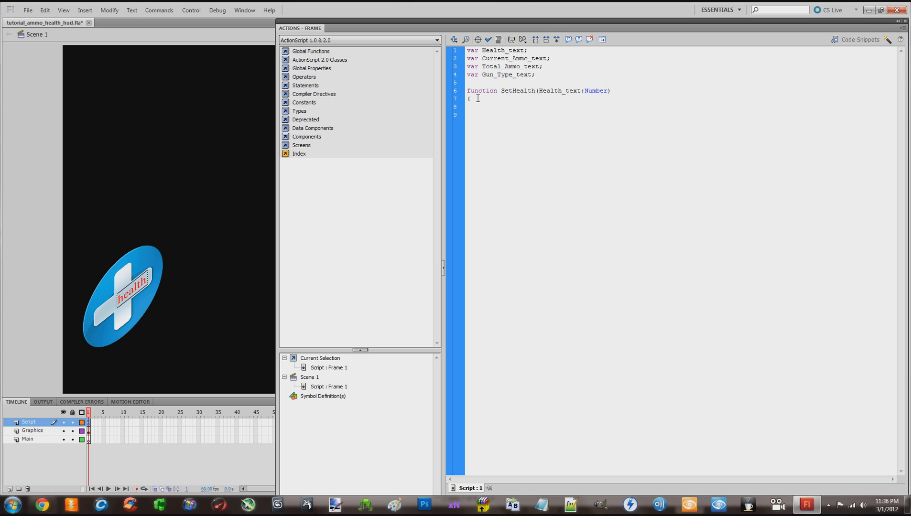
{"action": "key", "text": "Return"}
{"action": "key", "text": "Return"}
{"action": "type", "text": "}"}
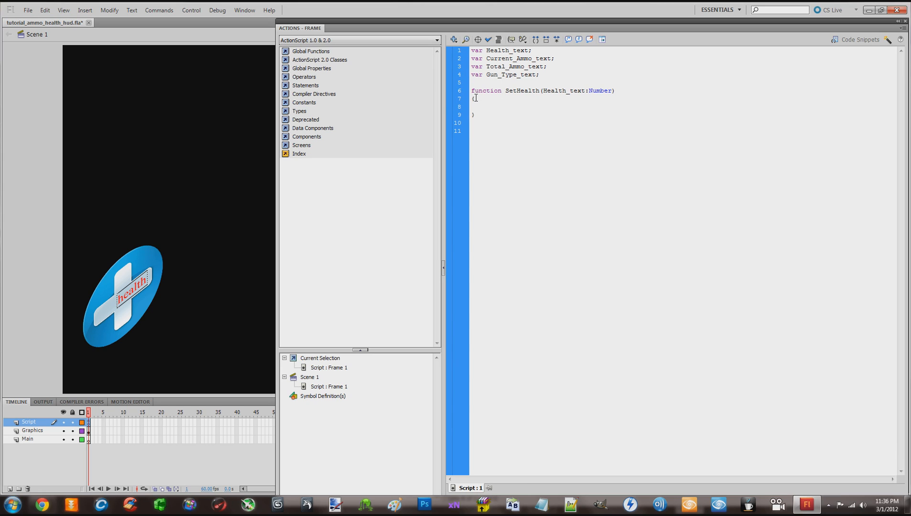
{"action": "left_click_drag", "start_coordinate": [475, 99], "coordinate": [476, 115]}
{"action": "left_click", "coordinate": [482, 107]}
Review the Gun_Type_text declaration and the SetHealth signature with its Health_text:Number parameter
{"action": "left_click_drag", "start_coordinate": [472, 76], "coordinate": [540, 75]}
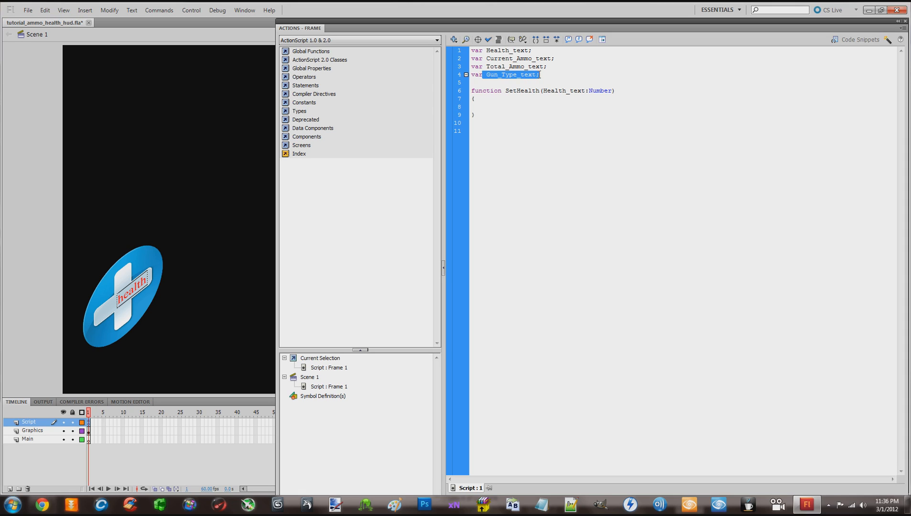
{"action": "left_click", "coordinate": [544, 74]}
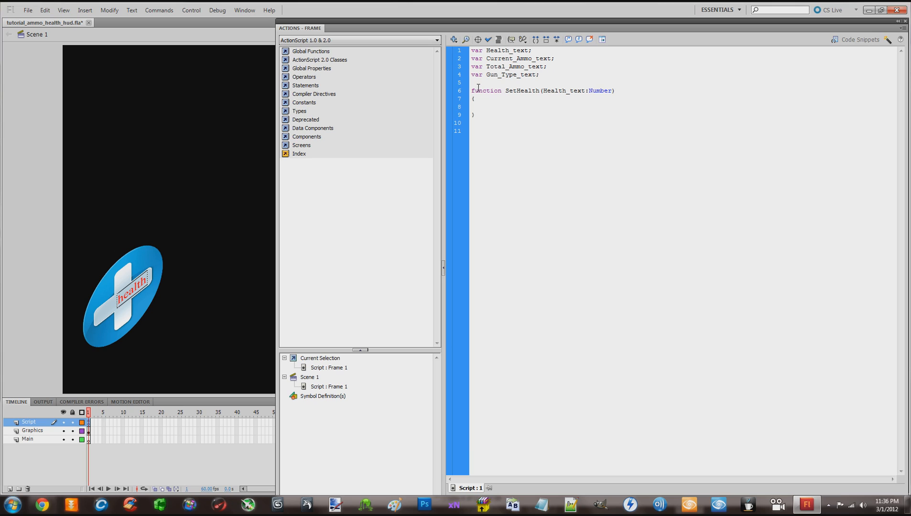
{"action": "left_click_drag", "start_coordinate": [474, 90], "coordinate": [581, 90]}
{"action": "left_click_drag", "start_coordinate": [589, 91], "coordinate": [614, 91]}
{"action": "left_click", "coordinate": [586, 106]}
{"action": "left_click_drag", "start_coordinate": [543, 90], "coordinate": [613, 91]}
{"action": "left_click", "coordinate": [615, 91]}
{"action": "left_click", "coordinate": [480, 106]}
Move the script window clear of the stage and copy the instance name of the health text field
{"action": "left_click_drag", "start_coordinate": [477, 26], "coordinate": [456, 162]}
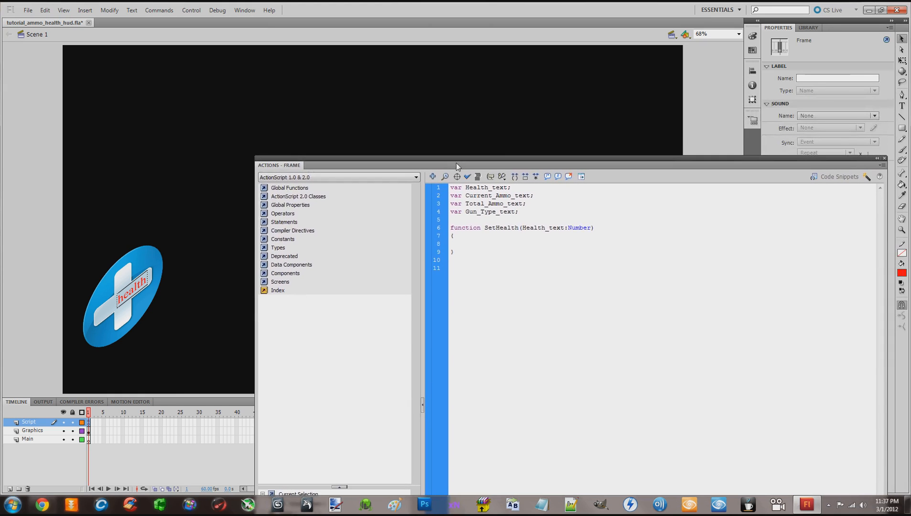
{"action": "left_click", "coordinate": [136, 291]}
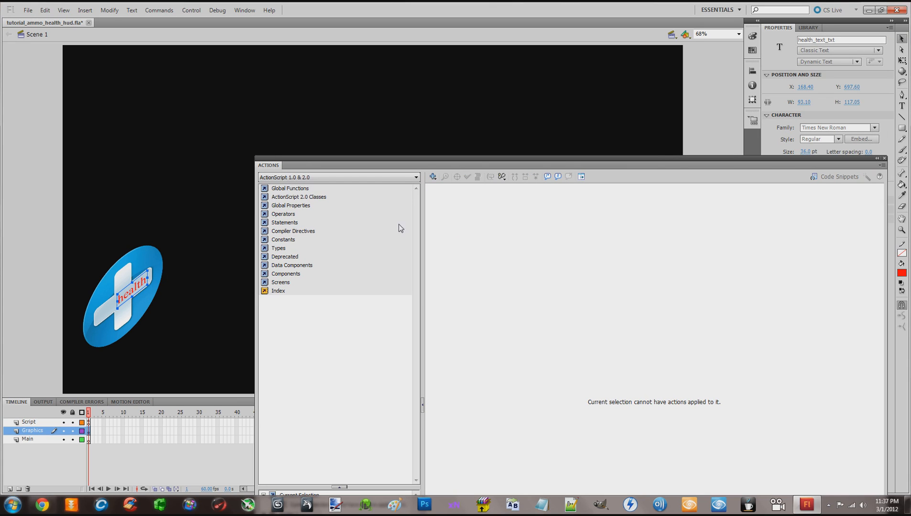
{"action": "double_click", "coordinate": [843, 43]}
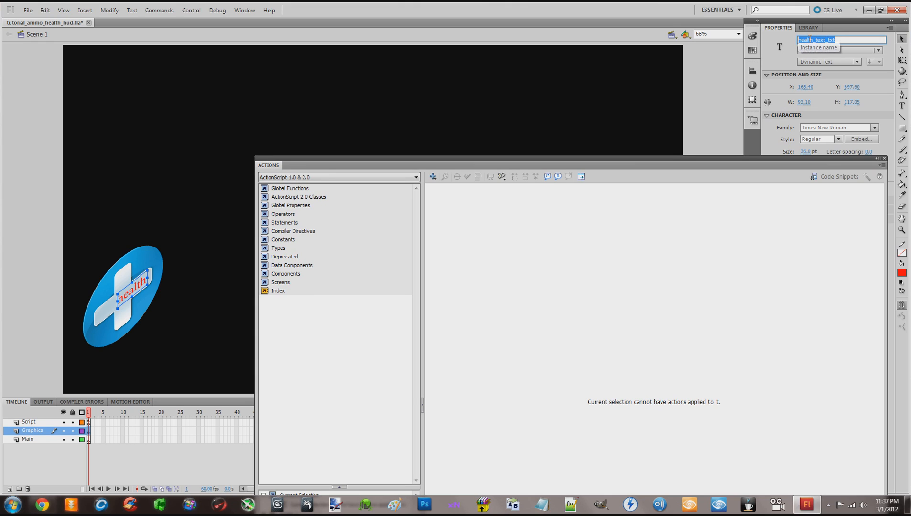
{"action": "right_click", "coordinate": [811, 41]}
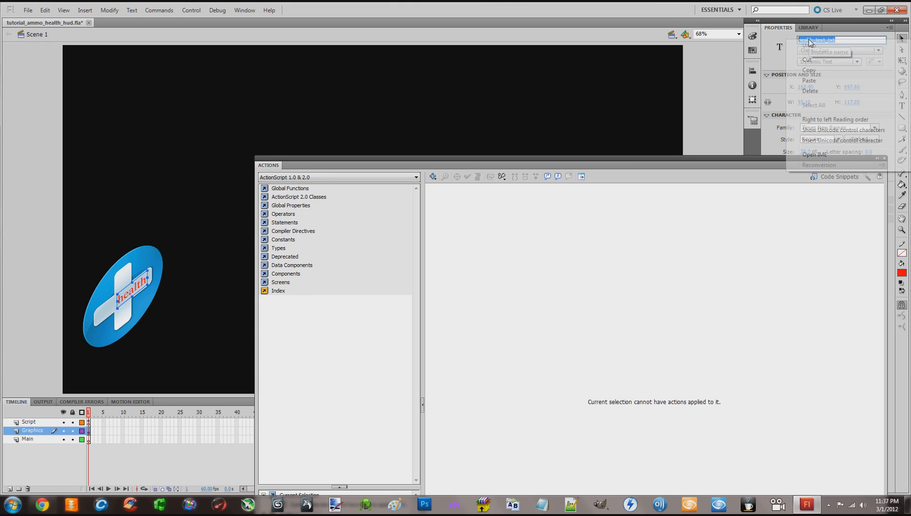
{"action": "left_click", "coordinate": [811, 72]}
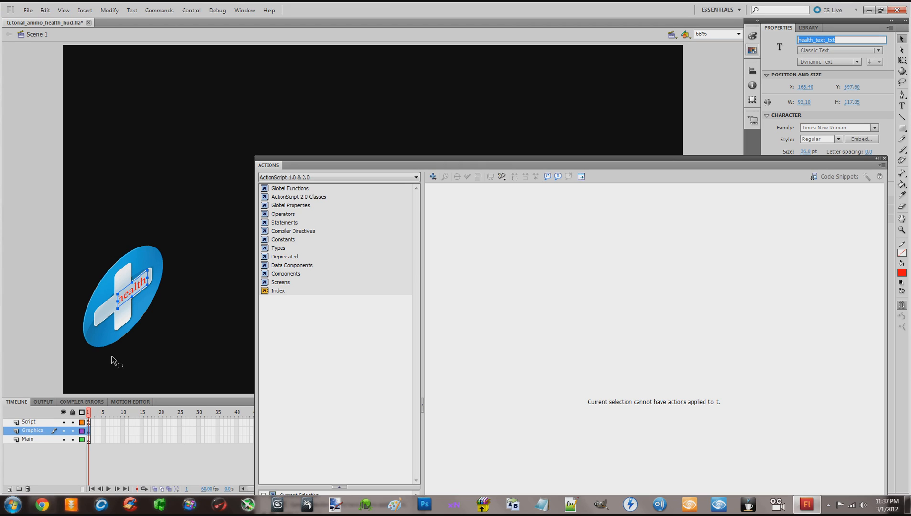
Return to the Script layer's frame code and paste health_text_txt on line 8 inside the SetHealth body
{"action": "left_click", "coordinate": [26, 423]}
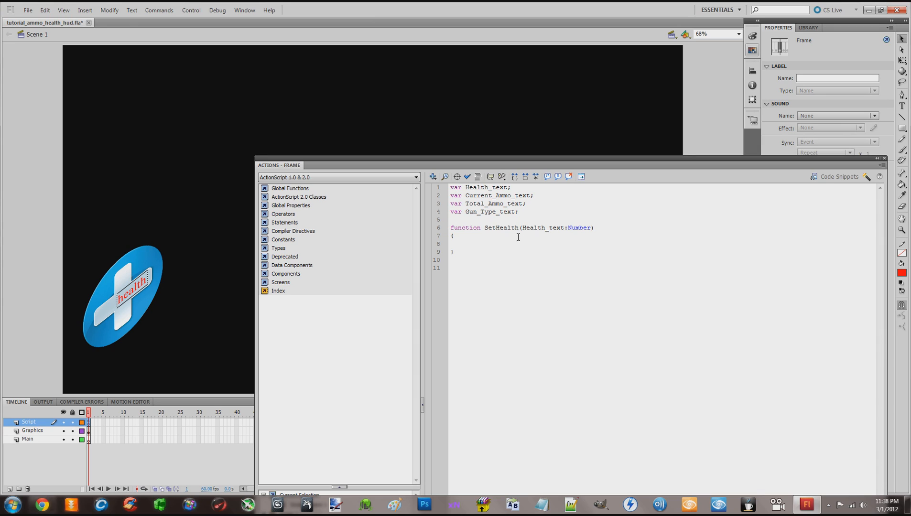
{"action": "left_click", "coordinate": [485, 242]}
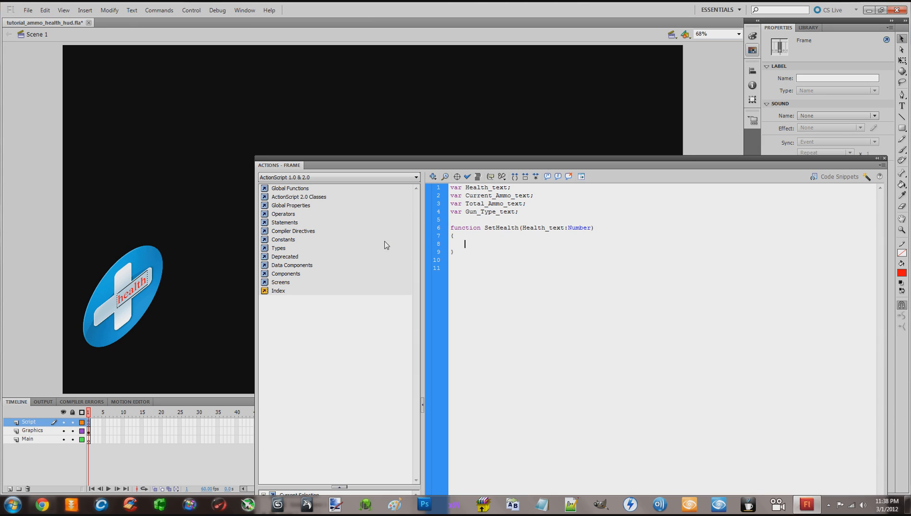
{"action": "right_click", "coordinate": [473, 242]}
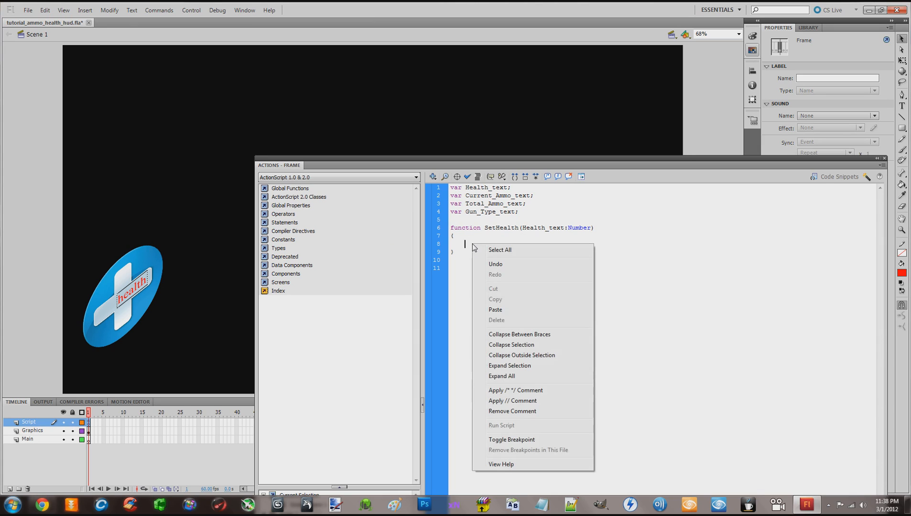
{"action": "left_click", "coordinate": [498, 310]}
{"action": "left_click_drag", "start_coordinate": [465, 244], "coordinate": [525, 243]}
{"action": "left_click", "coordinate": [512, 263]}
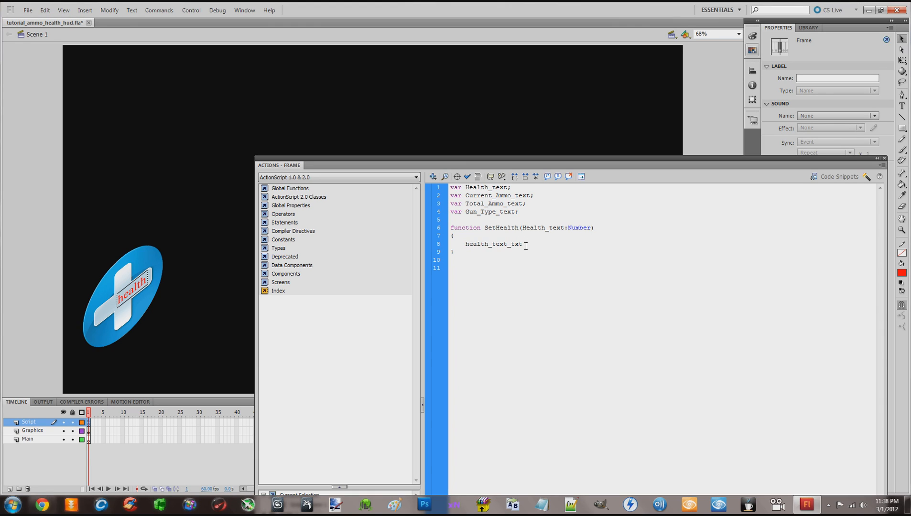
Append the text property and an equals sign to health_text_txt on line 8
{"action": "type", "text": "."}
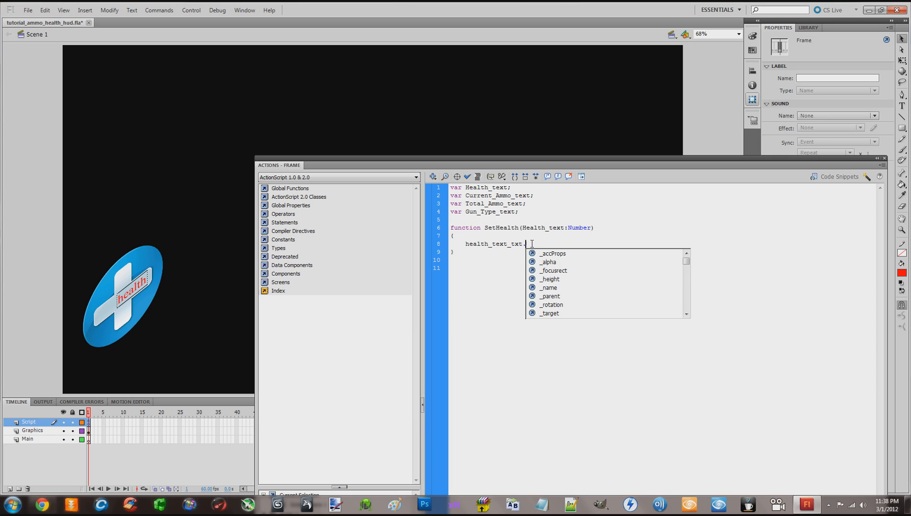
{"action": "type", "text": "text"}
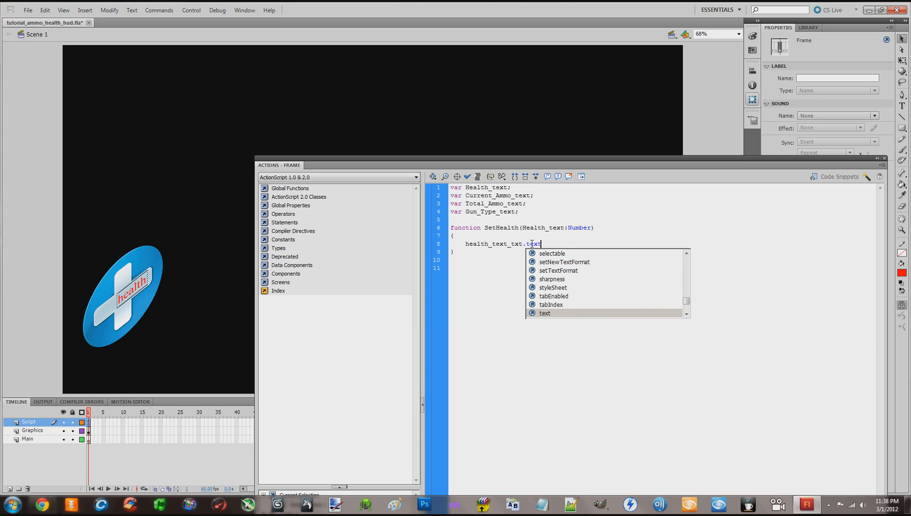
{"action": "double_click", "coordinate": [547, 313]}
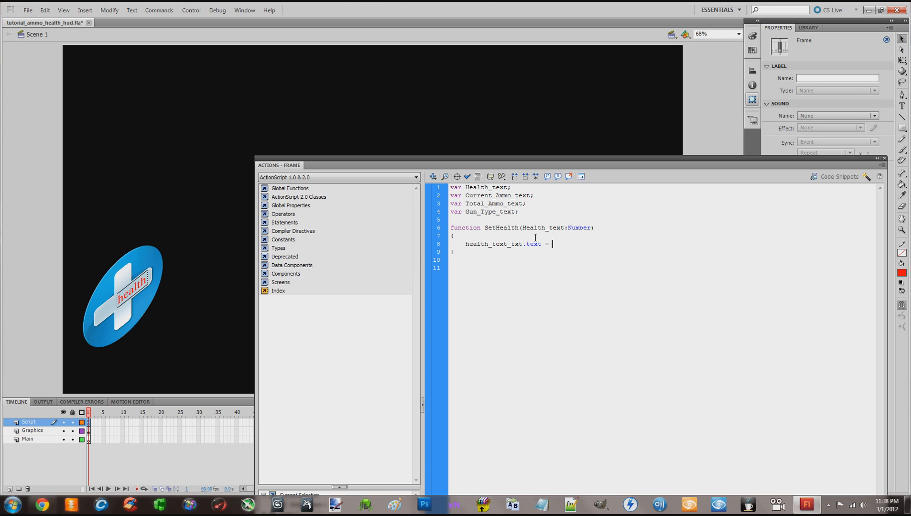
Copy the Health_text parameter name from the SetHealth signature as the assigned value on line 8, ending with a semicolon
{"action": "left_click_drag", "start_coordinate": [523, 227], "coordinate": [564, 228]}
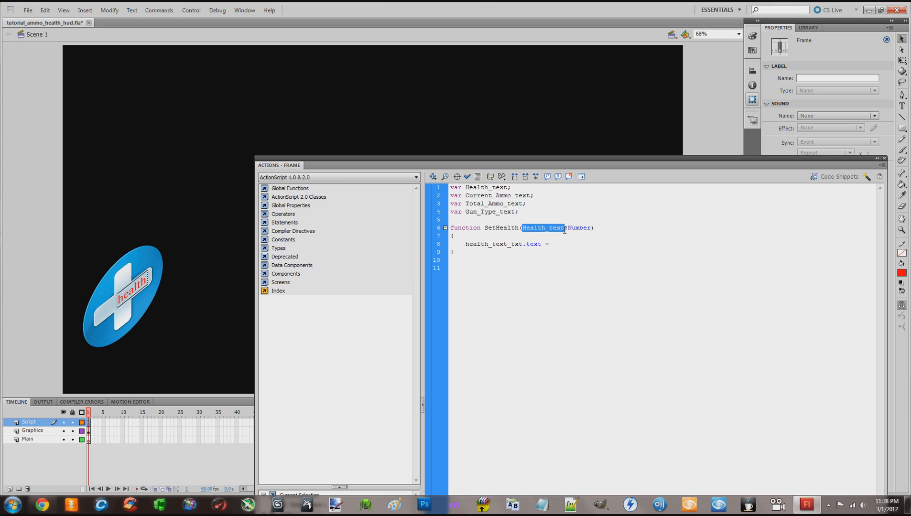
{"action": "right_click", "coordinate": [556, 229]}
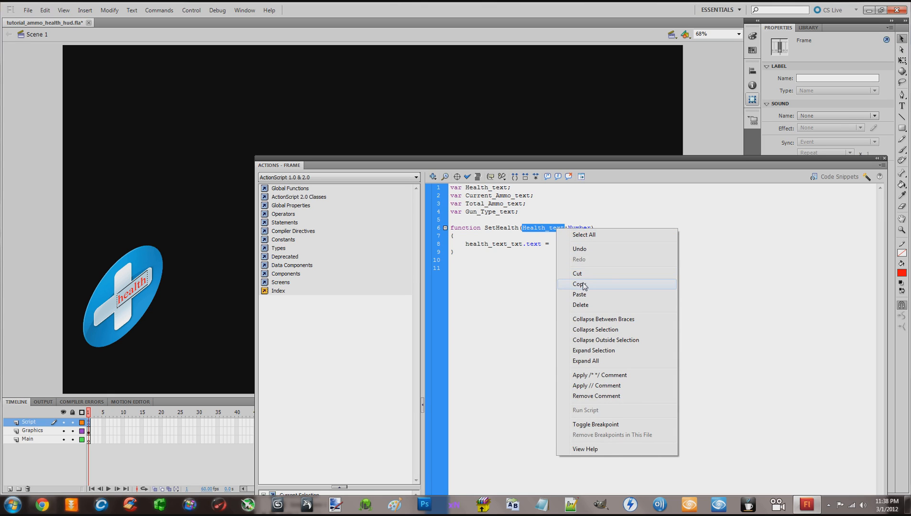
{"action": "left_click", "coordinate": [582, 283]}
{"action": "right_click", "coordinate": [560, 244]}
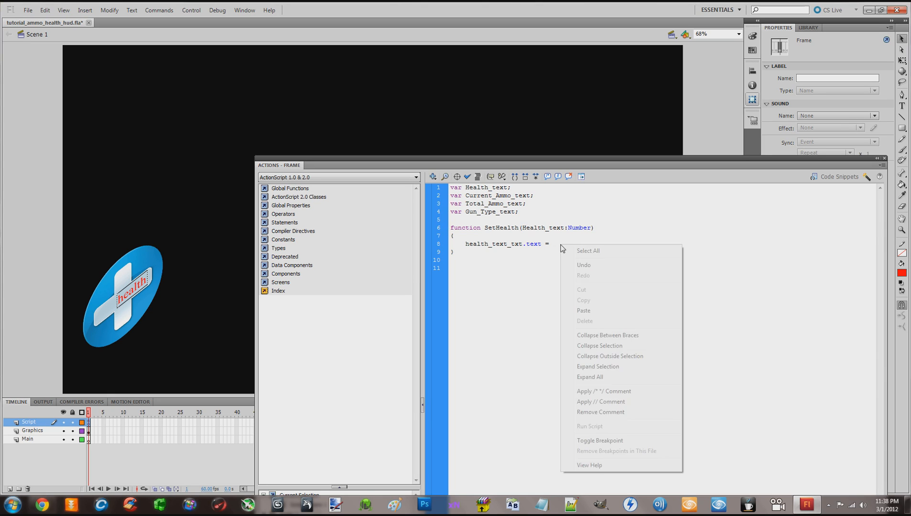
{"action": "left_click", "coordinate": [584, 310]}
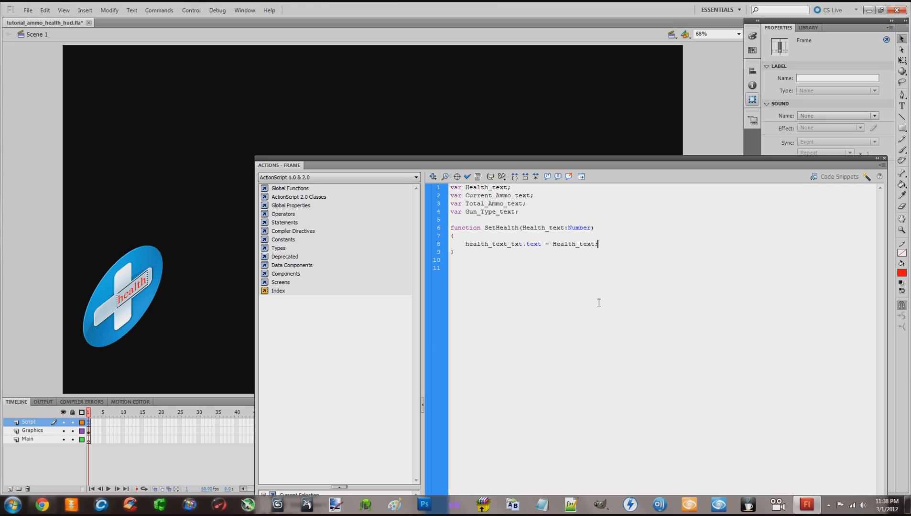
{"action": "type", "text": ";"}
Examine each part of the line 8 assignment: the health_text_txt instance, its text property and the Health_text value
{"action": "left_click_drag", "start_coordinate": [465, 244], "coordinate": [524, 245]}
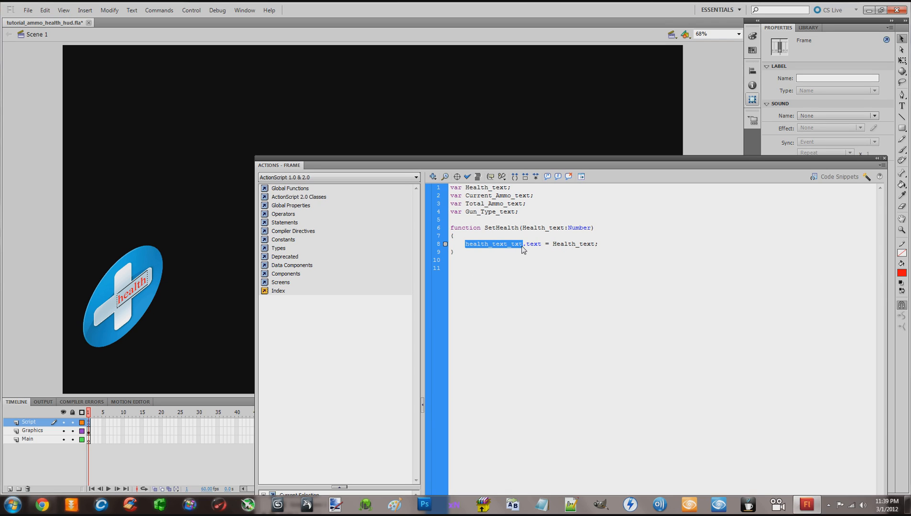
{"action": "left_click_drag", "start_coordinate": [522, 245], "coordinate": [542, 244]}
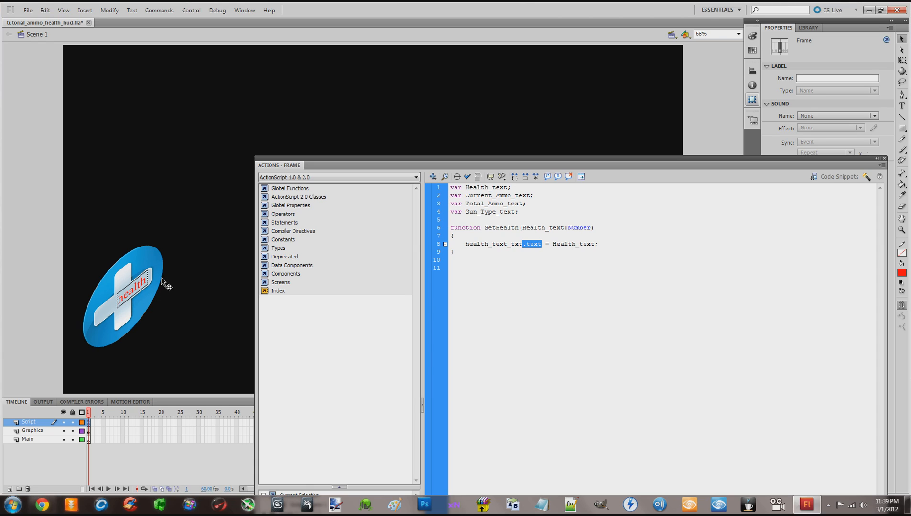
{"action": "left_click", "coordinate": [535, 260]}
{"action": "left_click_drag", "start_coordinate": [522, 244], "coordinate": [540, 244]}
{"action": "left_click_drag", "start_coordinate": [464, 244], "coordinate": [523, 245]}
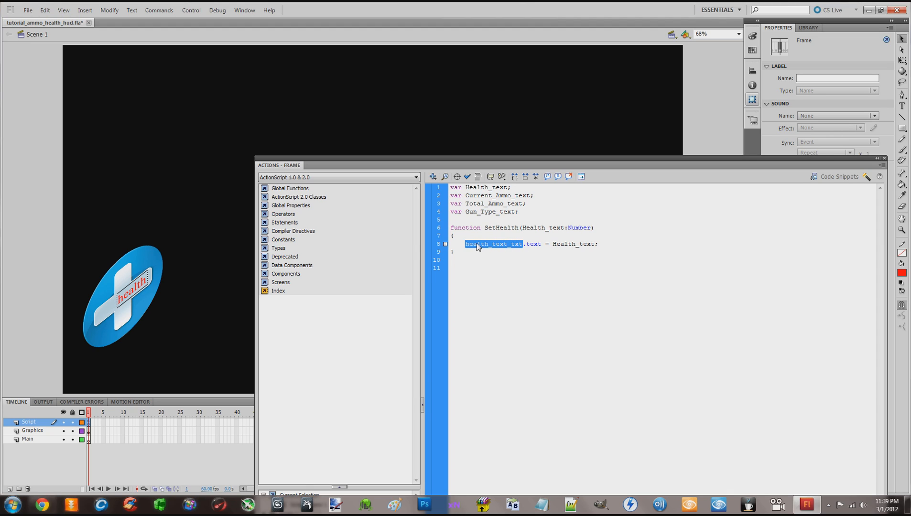
{"action": "left_click_drag", "start_coordinate": [465, 245], "coordinate": [521, 245]}
{"action": "left_click", "coordinate": [545, 244]}
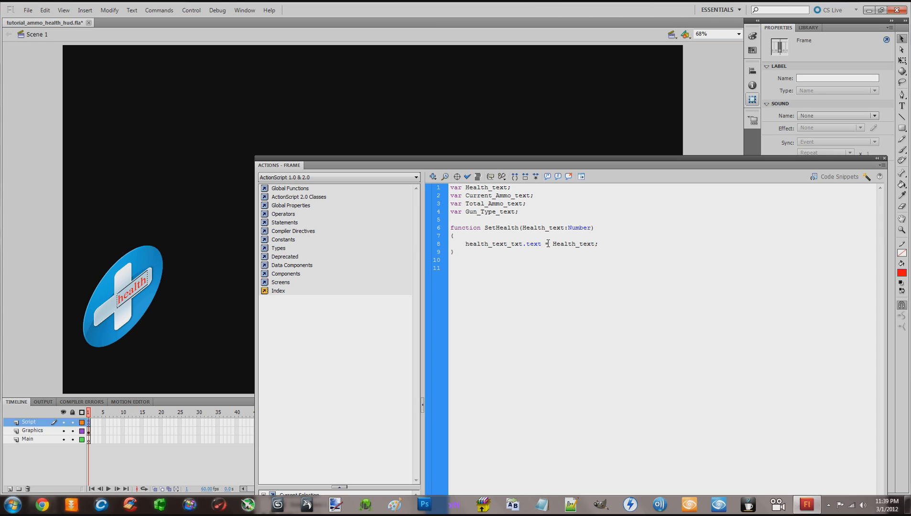
{"action": "double_click", "coordinate": [548, 244]}
{"action": "left_click_drag", "start_coordinate": [553, 246], "coordinate": [592, 246]}
{"action": "left_click", "coordinate": [595, 247]}
{"action": "left_click_drag", "start_coordinate": [553, 245], "coordinate": [593, 247]}
{"action": "left_click", "coordinate": [576, 259]}
Compare the Health_text declaration on line 1 with its use in the SetHealth function's signature and body
{"action": "left_click_drag", "start_coordinate": [464, 187], "coordinate": [509, 191]}
{"action": "left_click", "coordinate": [513, 188]}
{"action": "left_click_drag", "start_coordinate": [466, 189], "coordinate": [508, 190]}
{"action": "left_click", "coordinate": [515, 188]}
{"action": "left_click_drag", "start_coordinate": [466, 189], "coordinate": [509, 189]}
{"action": "mouse_move", "coordinate": [452, 228]}
{"action": "left_mouse_down"}
{"action": "mouse_move", "coordinate": [481, 228]}
{"action": "mouse_move", "coordinate": [478, 244]}
{"action": "mouse_move", "coordinate": [524, 244]}
{"action": "left_mouse_up"}
{"action": "left_click", "coordinate": [484, 236]}
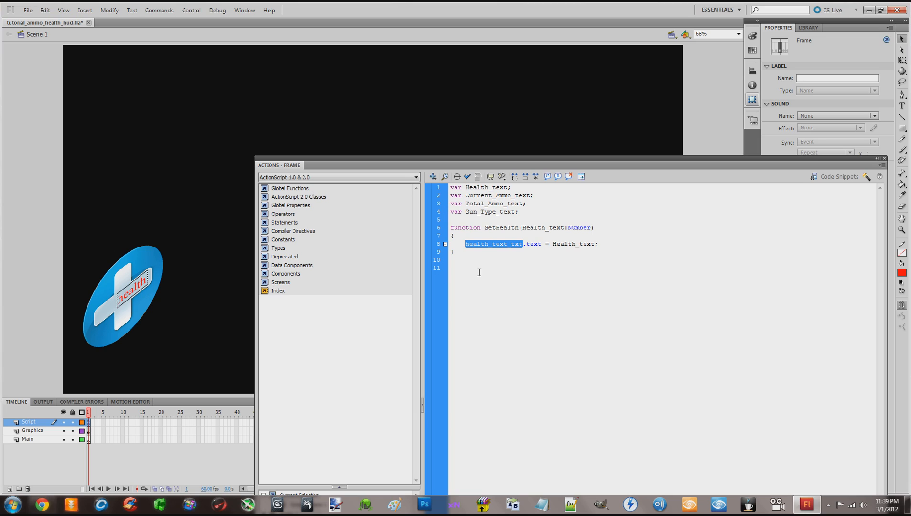
{"action": "left_click_drag", "start_coordinate": [524, 245], "coordinate": [593, 243]}
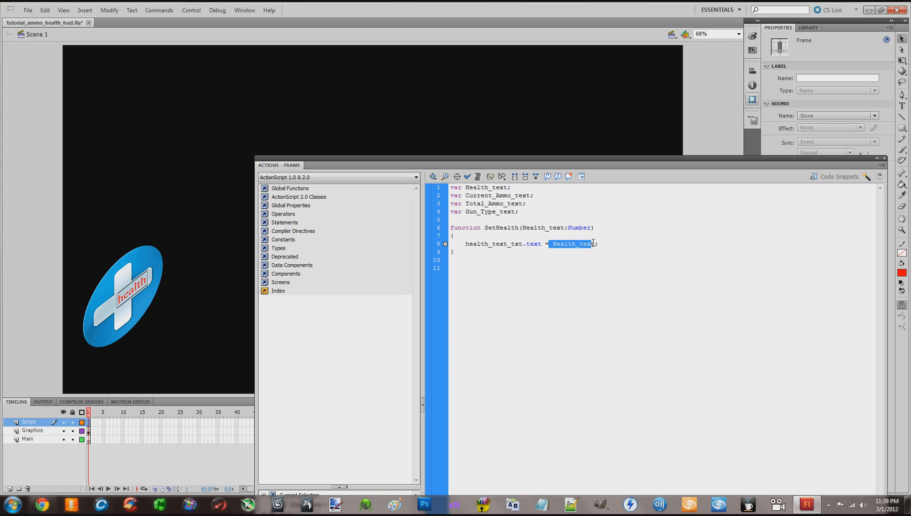
{"action": "left_click", "coordinate": [554, 245]}
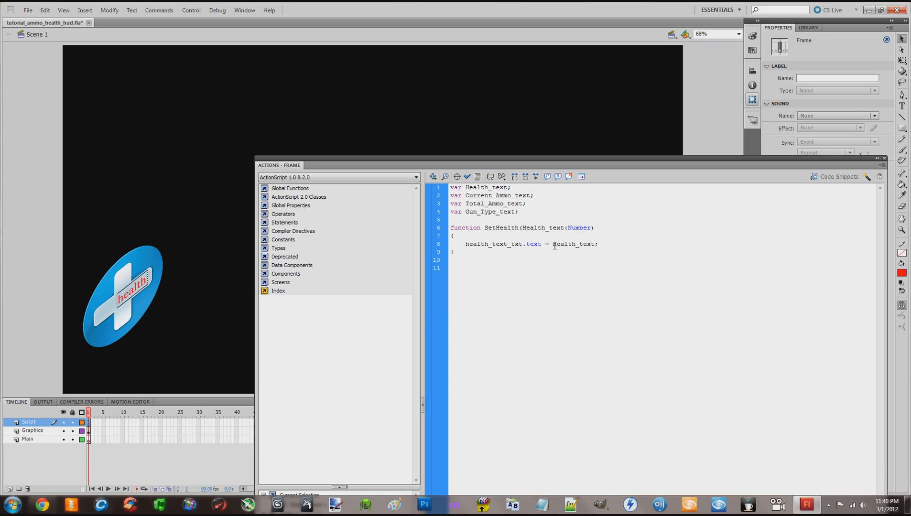
{"action": "left_click_drag", "start_coordinate": [553, 244], "coordinate": [596, 244]}
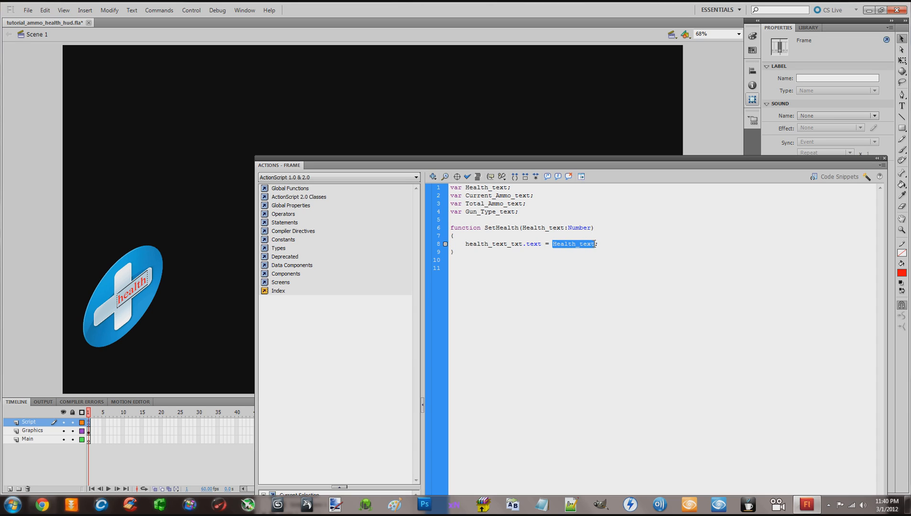
{"action": "left_click", "coordinate": [574, 254]}
{"action": "left_click_drag", "start_coordinate": [465, 245], "coordinate": [597, 244]}
{"action": "left_click", "coordinate": [578, 260]}
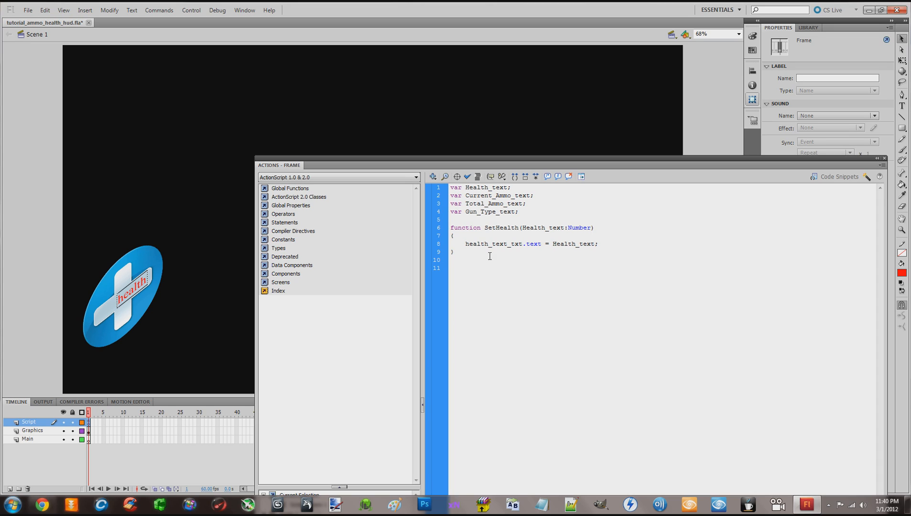
Copy the whole SetHealth function and paste a duplicate of it starting on line 11
{"action": "key", "text": "Return"}
{"action": "left_click_drag", "start_coordinate": [452, 226], "coordinate": [600, 251]}
{"action": "right_click", "coordinate": [480, 241]}
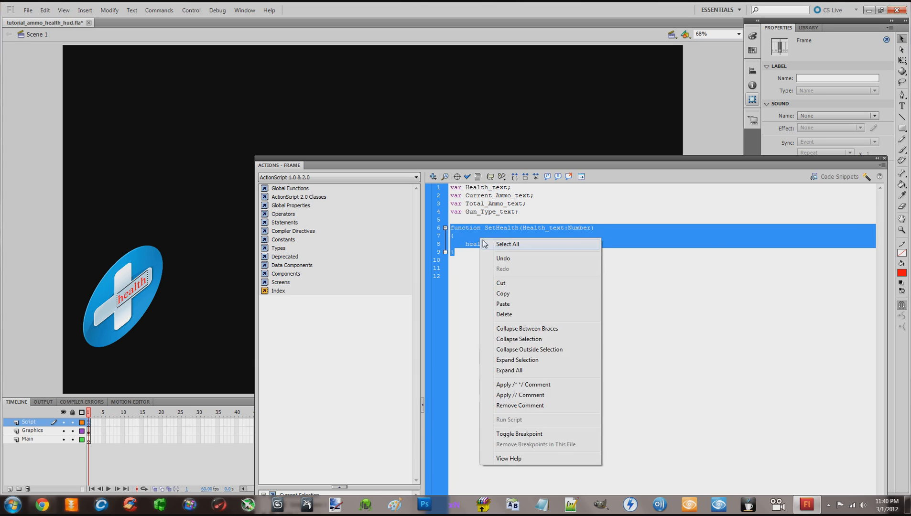
{"action": "left_click", "coordinate": [502, 294]}
{"action": "left_click", "coordinate": [482, 281]}
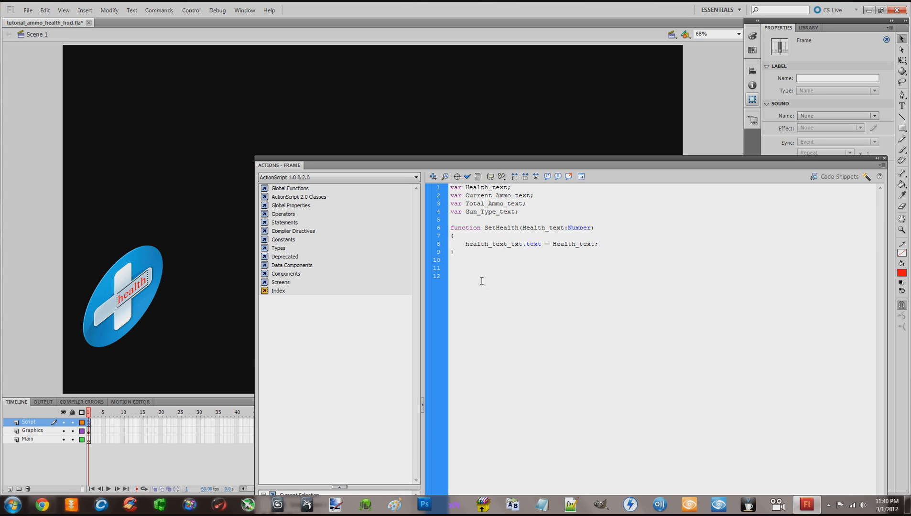
{"action": "right_click", "coordinate": [461, 264]}
{"action": "left_click", "coordinate": [492, 333]}
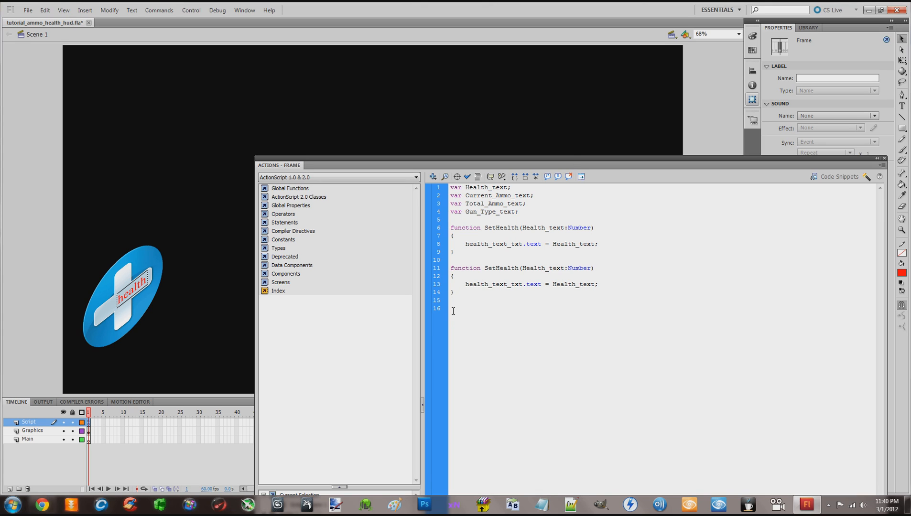
Paste two more copies of the SetHealth function, starting on lines 16 and 21
{"action": "key", "text": "Return"}
{"action": "right_click", "coordinate": [454, 310]}
{"action": "left_click", "coordinate": [477, 148]}
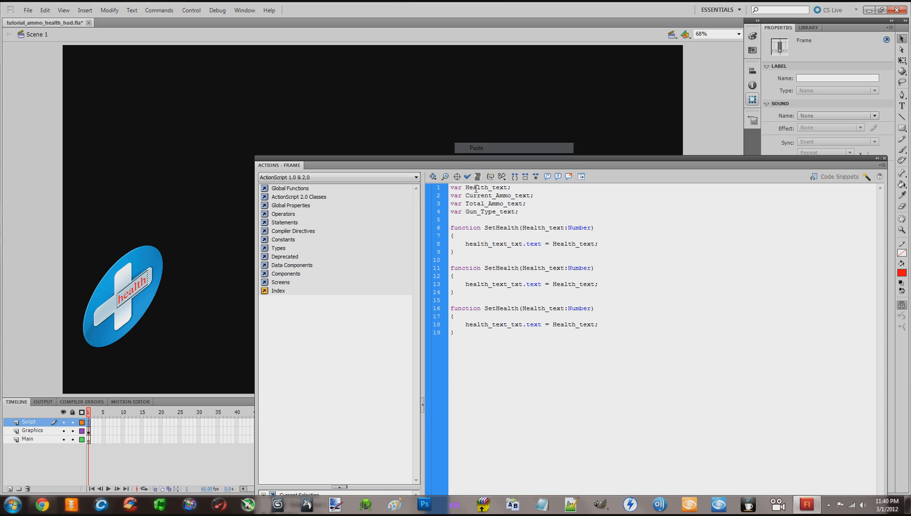
{"action": "right_click", "coordinate": [462, 348]}
{"action": "left_click", "coordinate": [494, 193]}
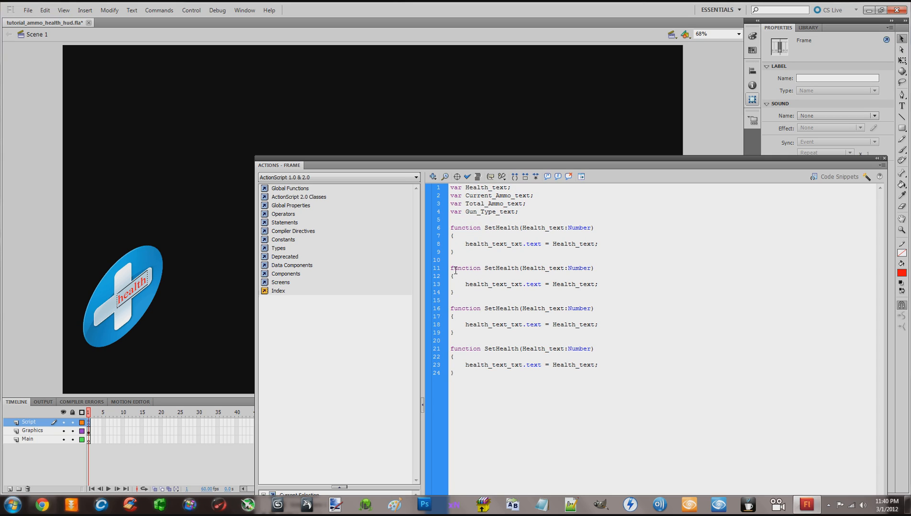
Rename the duplicated function on line 11 as Set_Current__Ammo
{"action": "left_click_drag", "start_coordinate": [485, 267], "coordinate": [520, 269]}
{"action": "type", "text": "Set"}
{"action": "type", "text": "_"}
{"action": "type", "text": "Cruuen"}
{"action": "type", "text": "t"}
{"action": "type", "text": "_"}
{"action": "key", "text": "BackSpace"}
{"action": "key", "text": "BackSpace"}
{"action": "key", "text": "BackSpace"}
{"action": "type", "text": "urr"}
{"action": "type", "text": "_"}
{"action": "type", "text": "a"}
{"action": "key", "text": "BackSpace"}
{"action": "type", "text": "Ammo"}
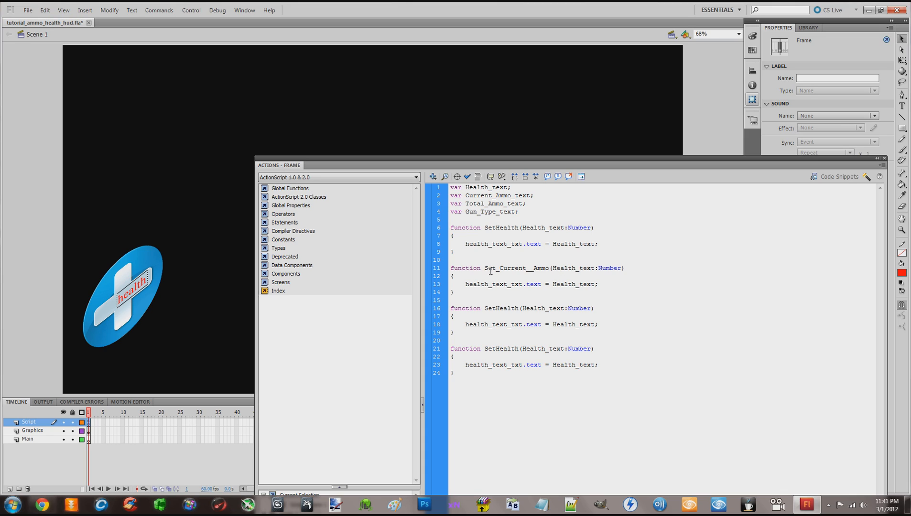
Copy the Current_Ammo_text variable name from its declaration on line 2
{"action": "triple_click", "coordinate": [450, 266]}
{"action": "left_click", "coordinate": [452, 268]}
{"action": "left_click_drag", "start_coordinate": [454, 270], "coordinate": [592, 268]}
{"action": "left_click", "coordinate": [595, 271]}
{"action": "left_click_drag", "start_coordinate": [553, 268], "coordinate": [593, 268]}
{"action": "left_click_drag", "start_coordinate": [466, 195], "coordinate": [531, 196]}
{"action": "right_click", "coordinate": [515, 199]}
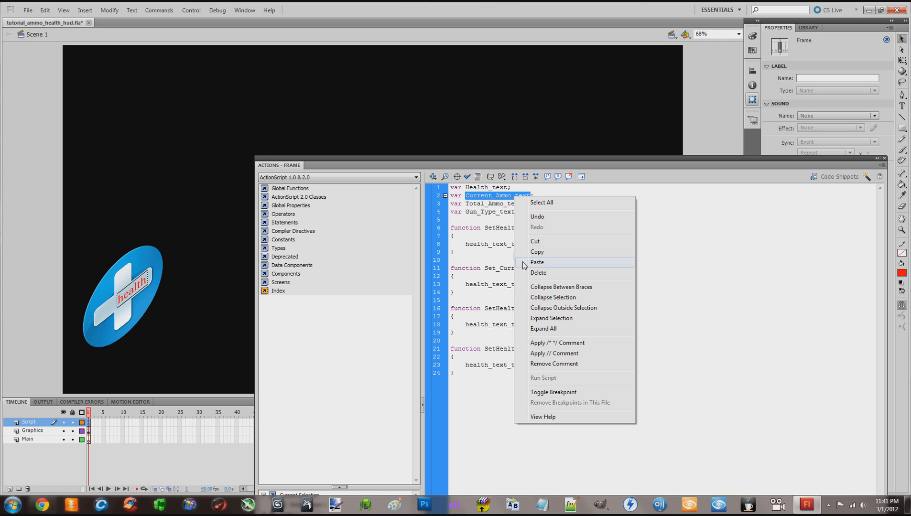
{"action": "left_click", "coordinate": [537, 252]}
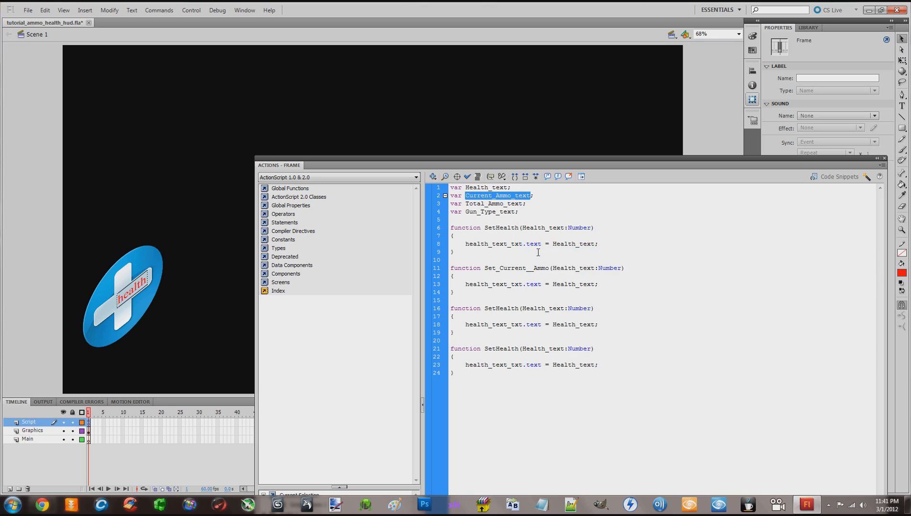
Replace the Health_text parameter of Set_Current__Ammo on line 11 with Current_Ammo_text, keeping the Number type
{"action": "left_click_drag", "start_coordinate": [485, 268], "coordinate": [550, 268]}
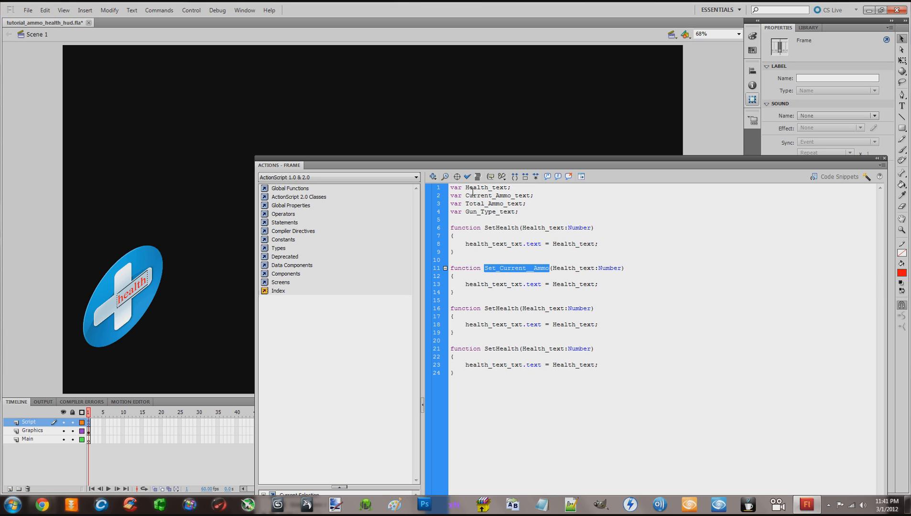
{"action": "left_click", "coordinate": [553, 268]}
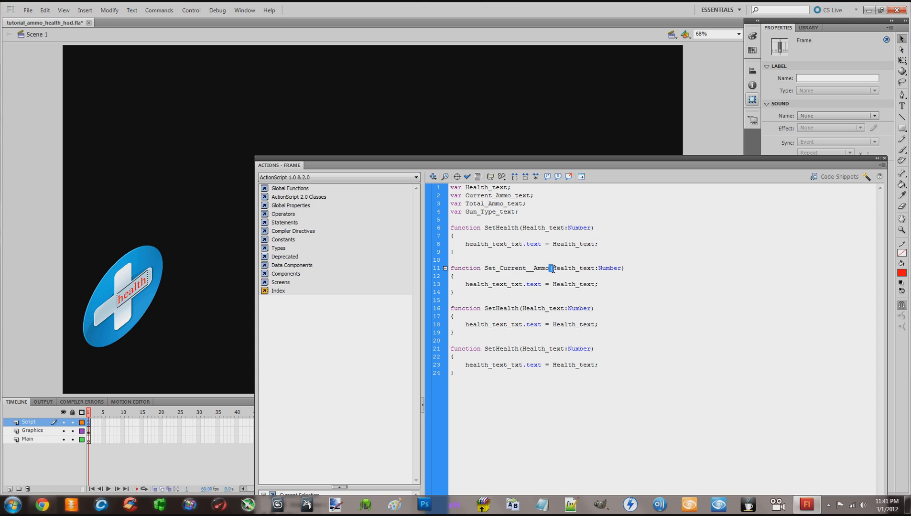
{"action": "left_click_drag", "start_coordinate": [553, 268], "coordinate": [595, 268]}
{"action": "right_click", "coordinate": [587, 268]}
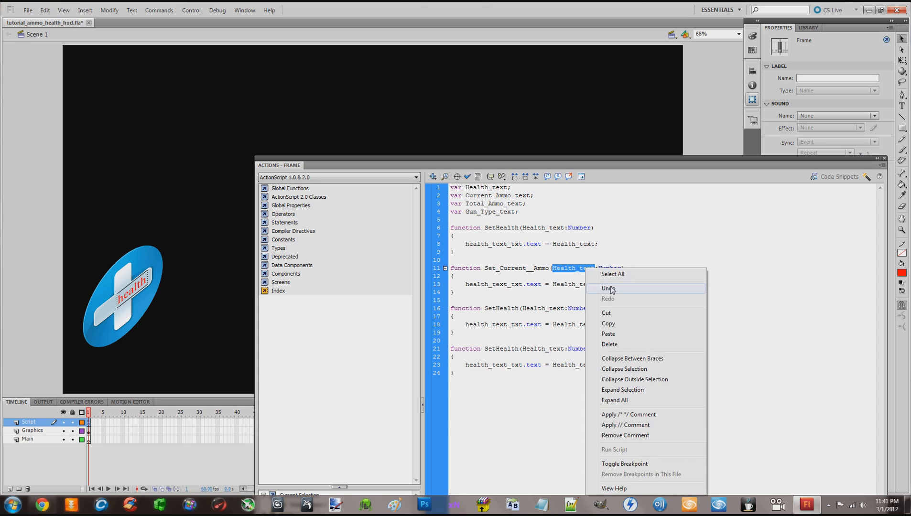
{"action": "left_click", "coordinate": [609, 334]}
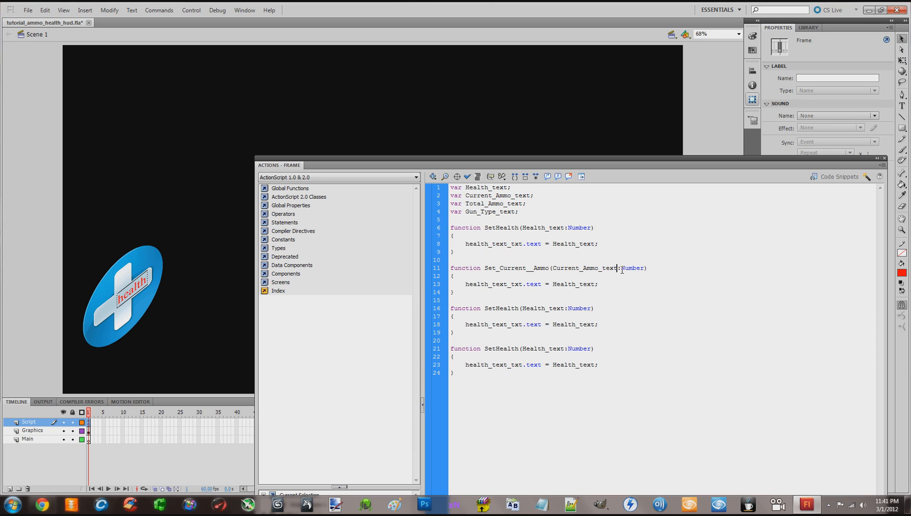
{"action": "left_click_drag", "start_coordinate": [622, 271], "coordinate": [645, 269]}
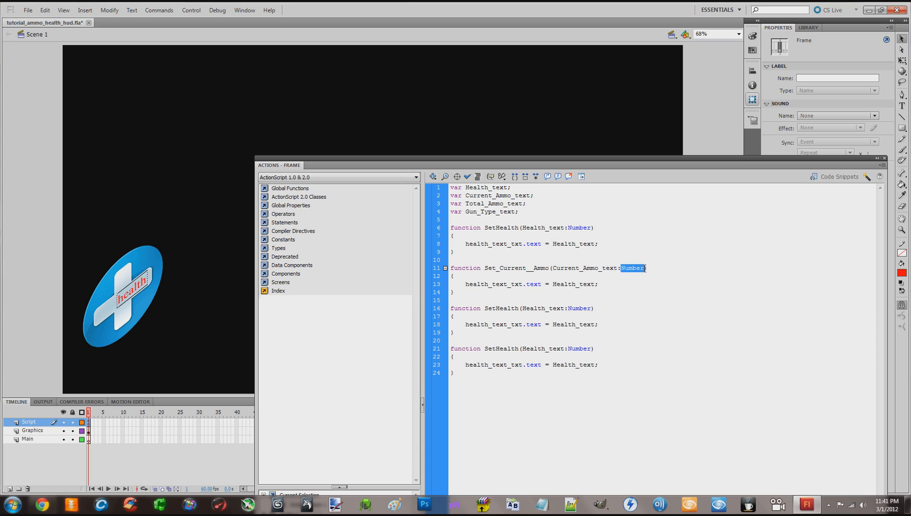
{"action": "left_click", "coordinate": [595, 281]}
{"action": "left_click_drag", "start_coordinate": [553, 268], "coordinate": [641, 268]}
Copy the instance name Current_Ammo_text_txt from the properties of the current-ammo text field on the stage
{"action": "left_click_drag", "start_coordinate": [504, 164], "coordinate": [453, 281]}
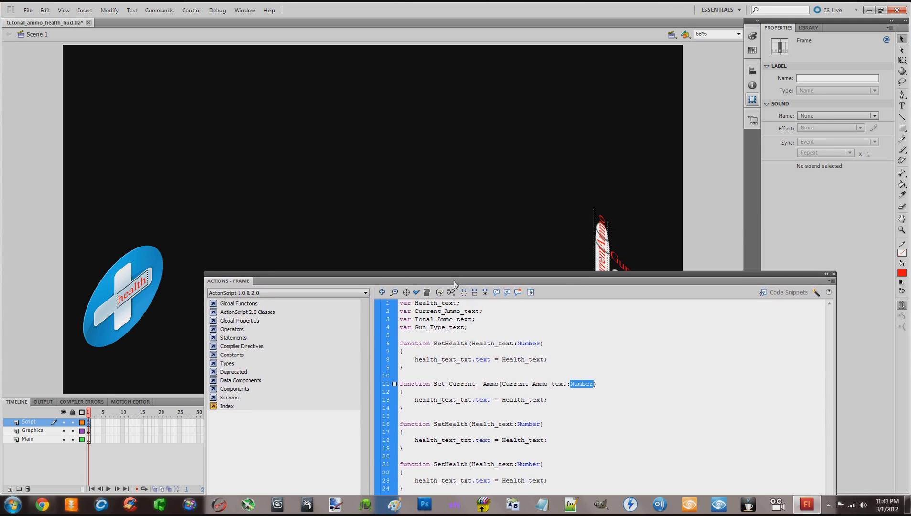
{"action": "left_click", "coordinate": [603, 260]}
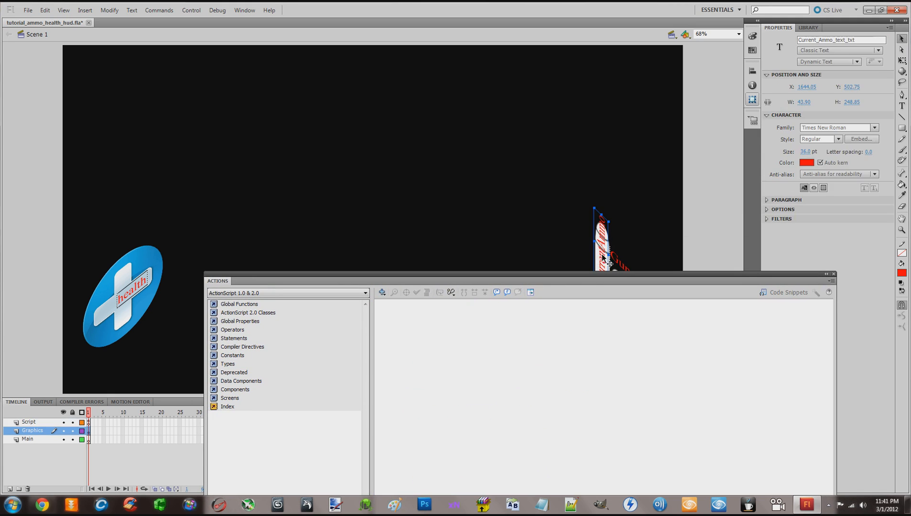
{"action": "left_click_drag", "start_coordinate": [585, 279], "coordinate": [584, 309]}
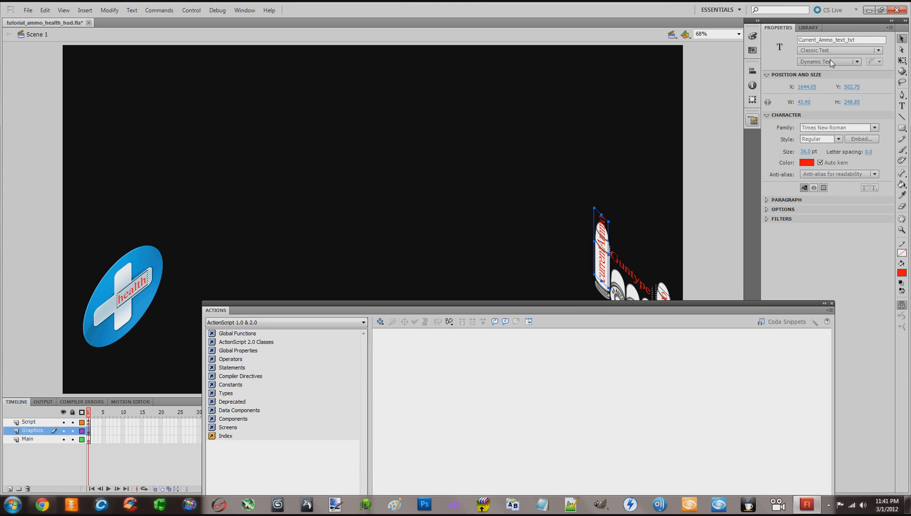
{"action": "left_click", "coordinate": [858, 39]}
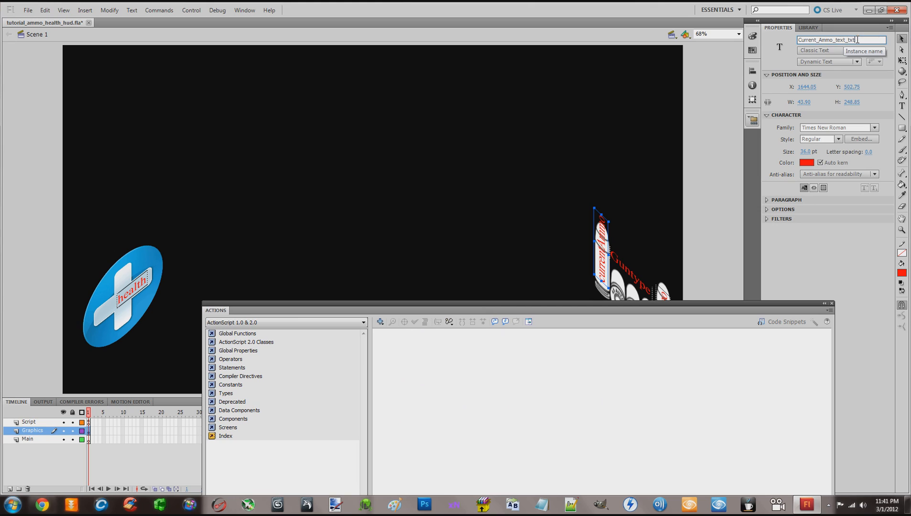
{"action": "left_click_drag", "start_coordinate": [858, 39], "coordinate": [798, 40]}
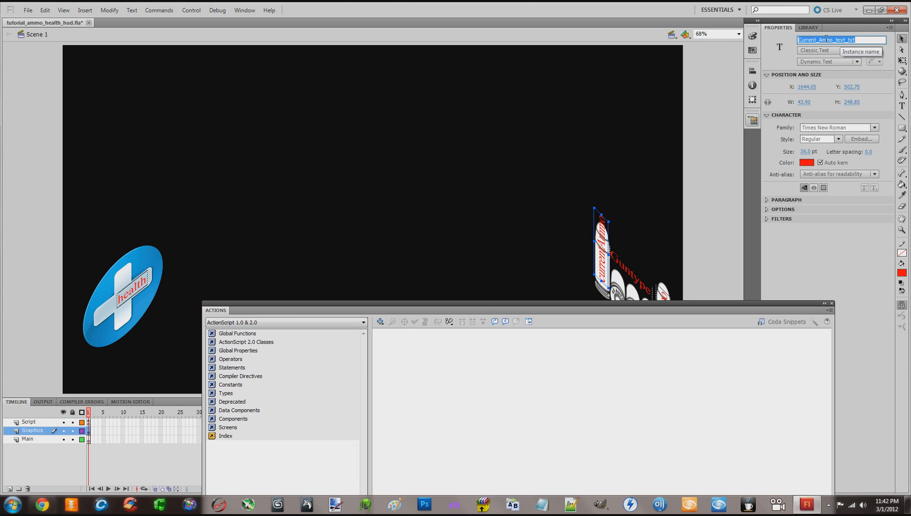
{"action": "right_click", "coordinate": [826, 39]}
{"action": "left_click", "coordinate": [814, 69]}
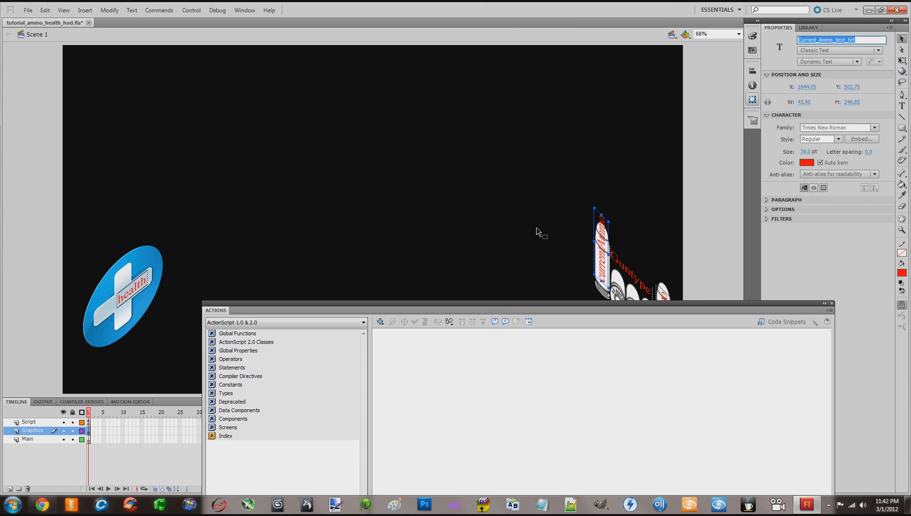
Return to the Script layer's code and replace health_text_txt.text on line 13 with the copied Current_Ammo_text_txt
{"action": "left_click_drag", "start_coordinate": [495, 309], "coordinate": [492, 154]}
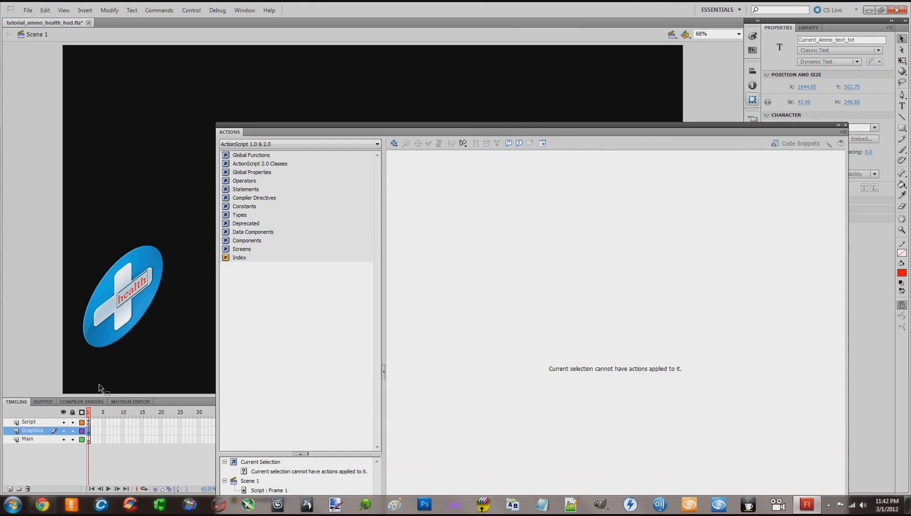
{"action": "left_click", "coordinate": [42, 423]}
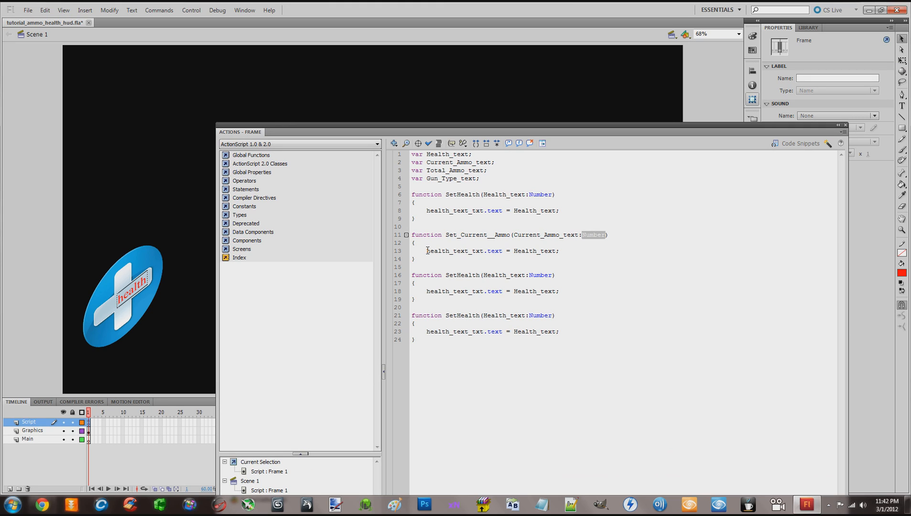
{"action": "left_click_drag", "start_coordinate": [428, 251], "coordinate": [503, 254]}
{"action": "right_click", "coordinate": [496, 254]}
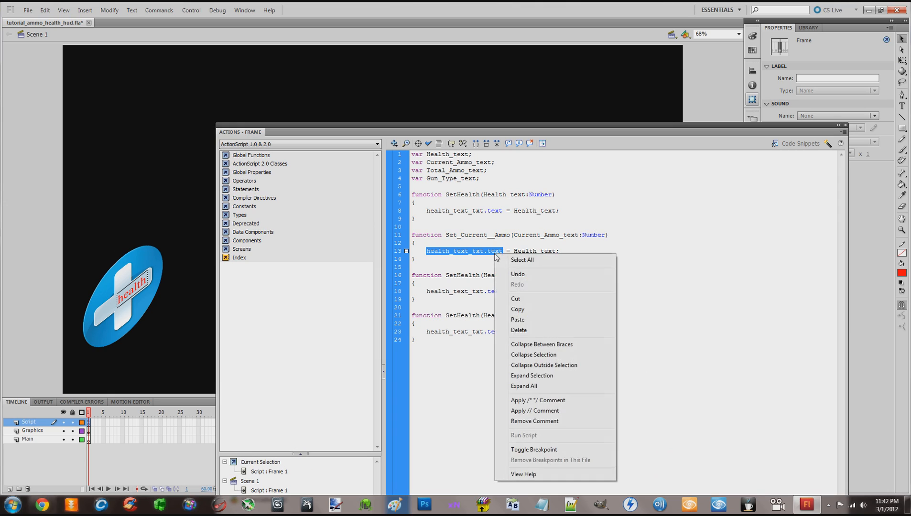
{"action": "left_click", "coordinate": [523, 323]}
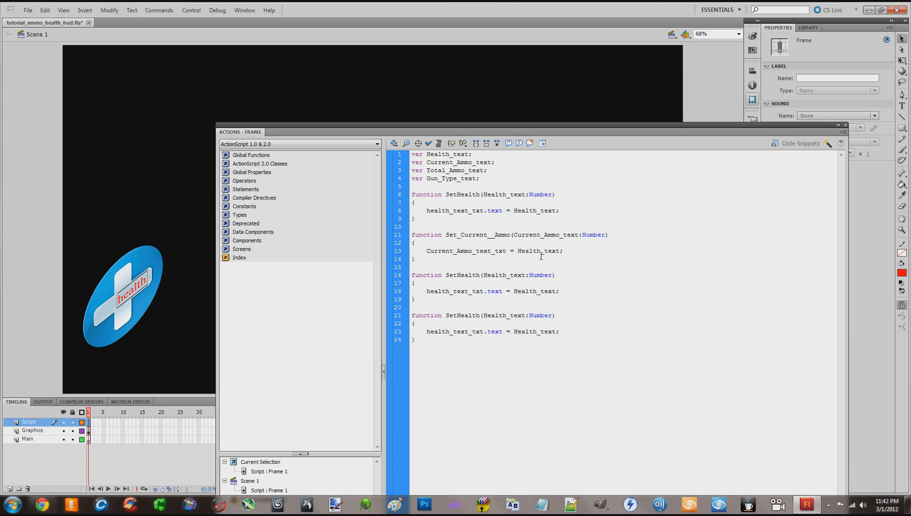
Append the text property to Current_Ammo_text_txt on line 13
{"action": "type", "text": "."}
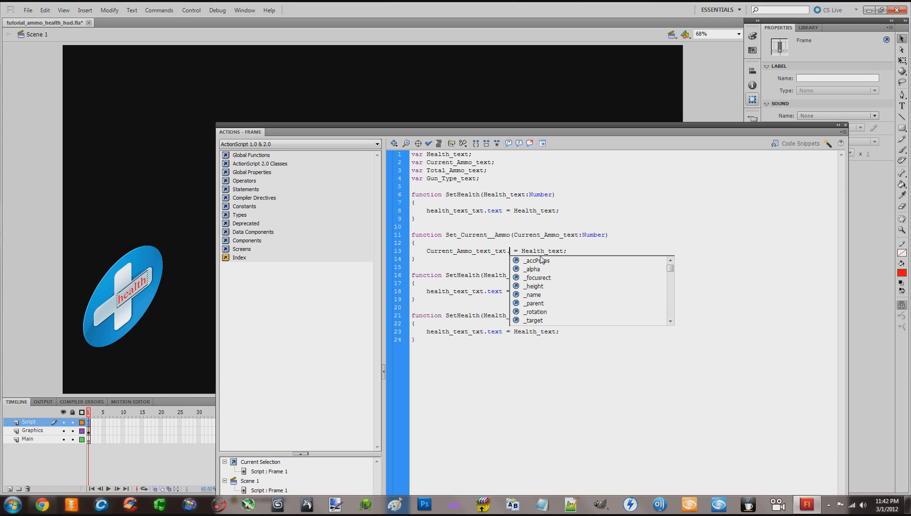
{"action": "type", "text": "te"}
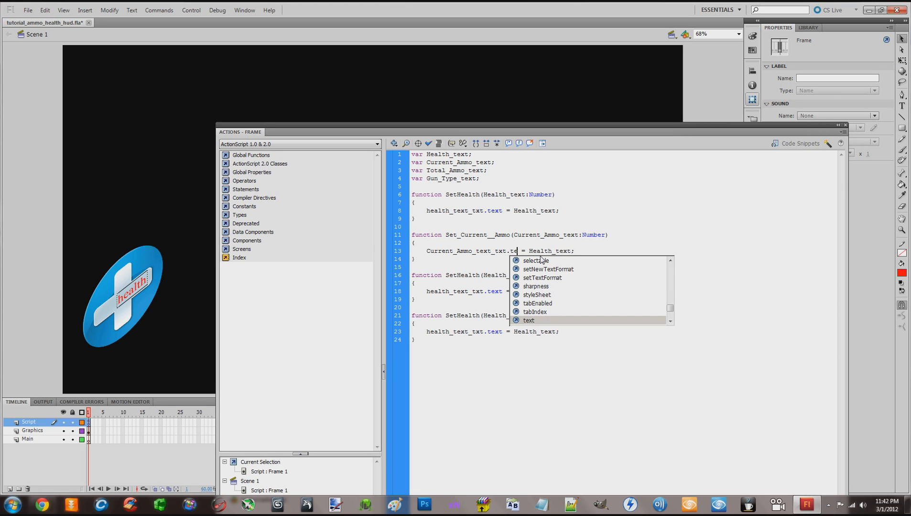
{"action": "type", "text": "xt"}
{"action": "double_click", "coordinate": [530, 320]}
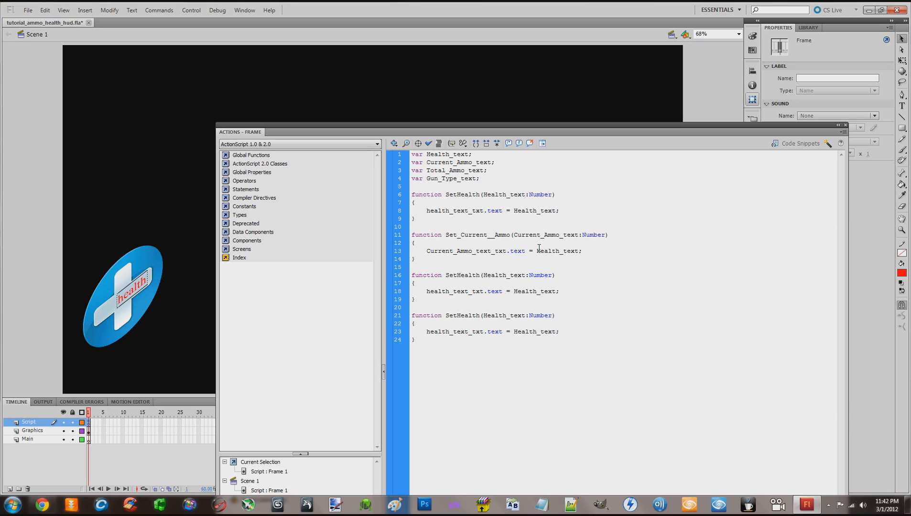
Replace the assigned Health_text value on line 13 with the Current_Ammo_text parameter name copied from line 11
{"action": "left_click_drag", "start_coordinate": [537, 251], "coordinate": [578, 254]}
{"action": "left_click_drag", "start_coordinate": [514, 235], "coordinate": [577, 235]}
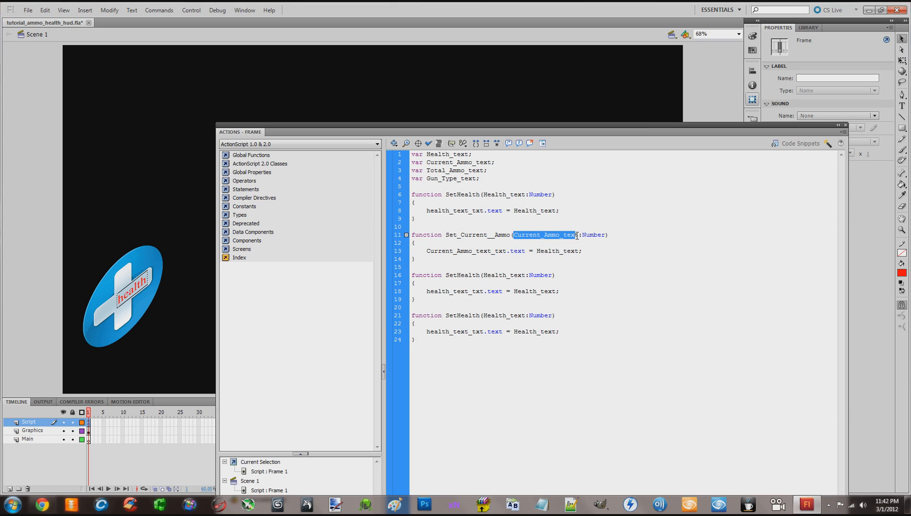
{"action": "right_click", "coordinate": [541, 236]}
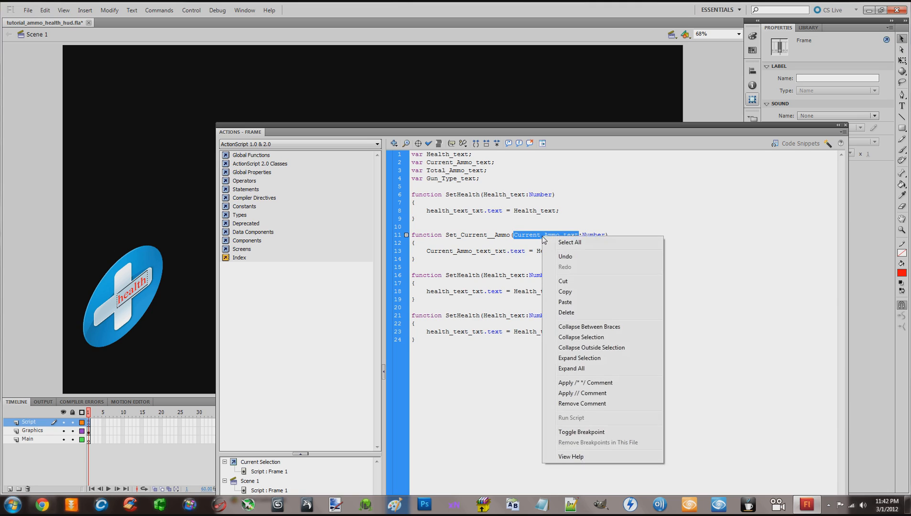
{"action": "left_click", "coordinate": [570, 294]}
{"action": "double_click", "coordinate": [513, 234]}
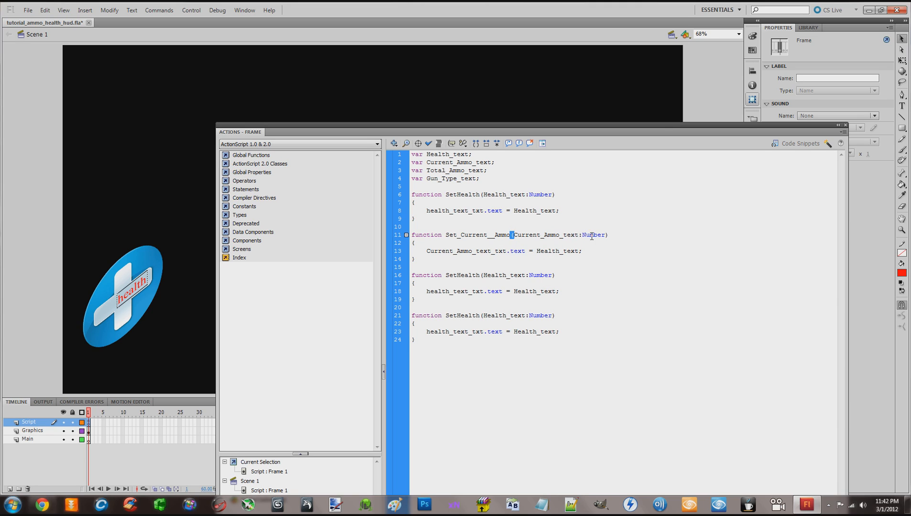
{"action": "double_click", "coordinate": [606, 236]}
{"action": "left_click_drag", "start_coordinate": [539, 248], "coordinate": [579, 250]}
{"action": "right_click", "coordinate": [562, 252]}
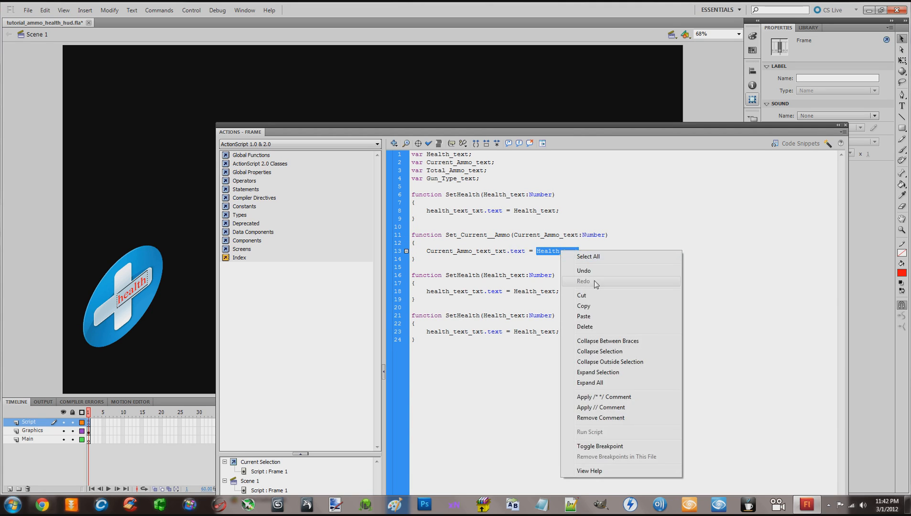
{"action": "left_click", "coordinate": [587, 316]}
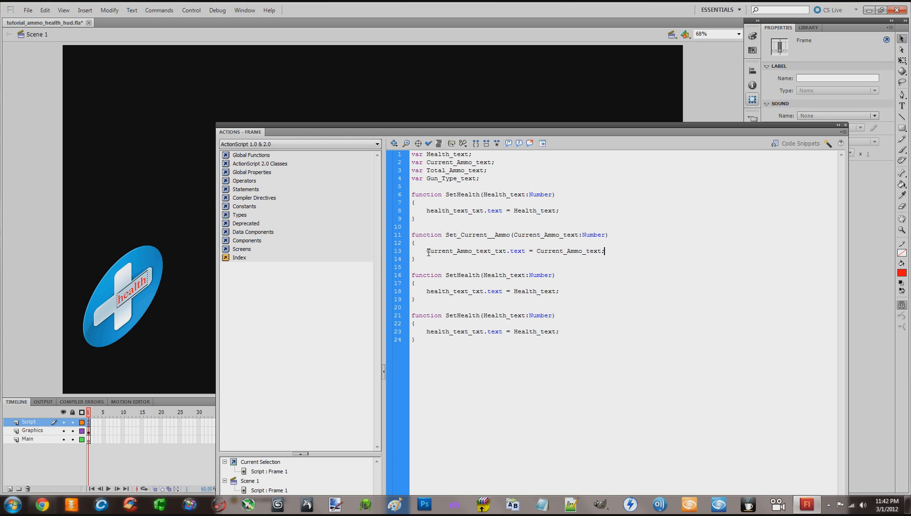
Save the document and review line 13's instance name, text property and assigned value against the current-ammo field on the stage
{"action": "left_click_drag", "start_coordinate": [427, 251], "coordinate": [507, 253]}
{"action": "left_click_drag", "start_coordinate": [560, 132], "coordinate": [561, 350]}
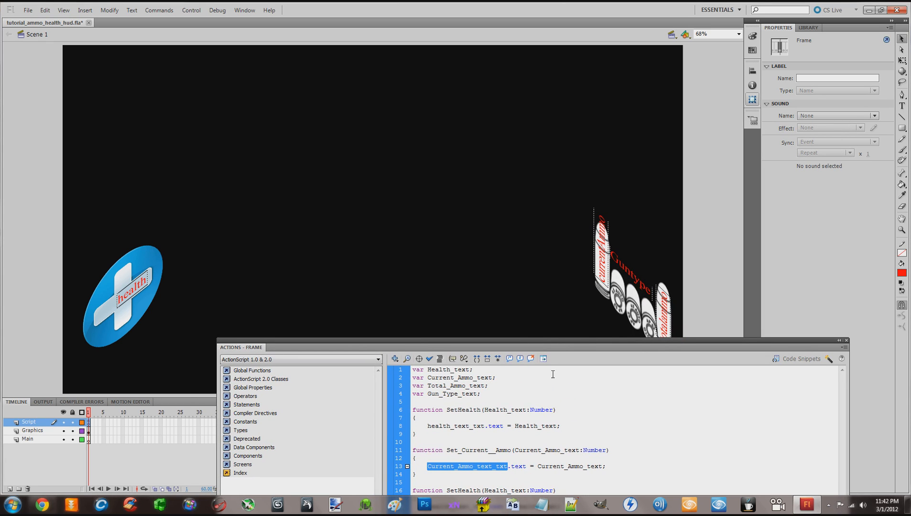
{"action": "left_click_drag", "start_coordinate": [525, 471], "coordinate": [508, 469]}
{"action": "key", "text": "ctrl+s"}
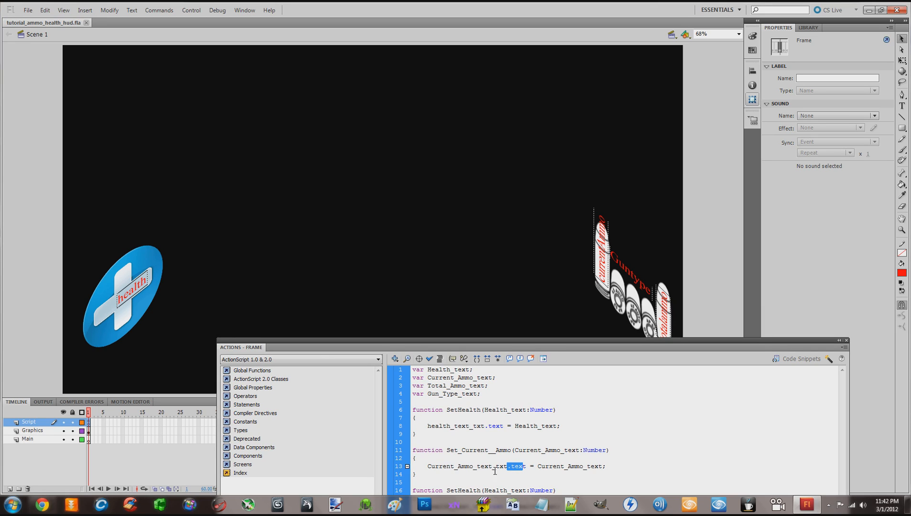
{"action": "left_click_drag", "start_coordinate": [428, 467], "coordinate": [508, 465]}
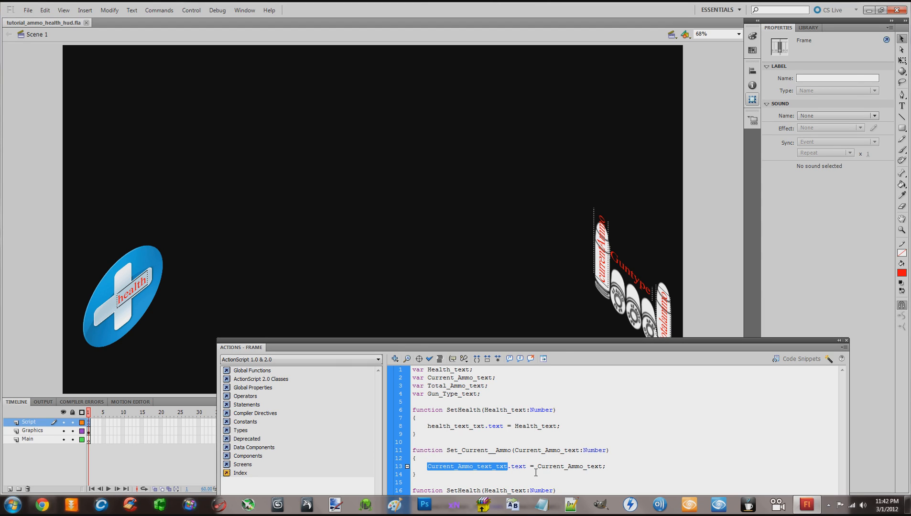
{"action": "left_click_drag", "start_coordinate": [538, 467], "coordinate": [604, 467]}
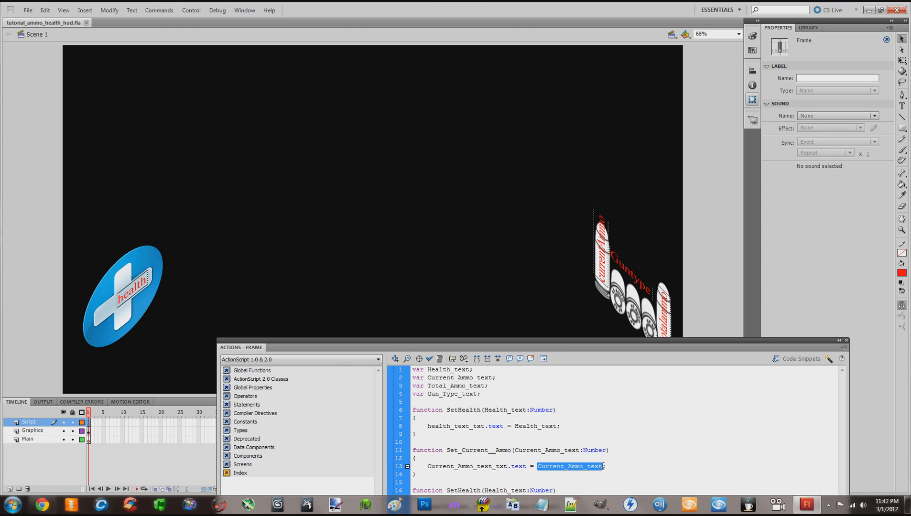
Rename the duplicated SetHealth function on line 16 to SetTotalAmmo
{"action": "left_click", "coordinate": [564, 475]}
{"action": "left_click_drag", "start_coordinate": [537, 467], "coordinate": [601, 468]}
{"action": "left_click_drag", "start_coordinate": [552, 347], "coordinate": [550, 124]}
{"action": "left_click", "coordinate": [548, 324]}
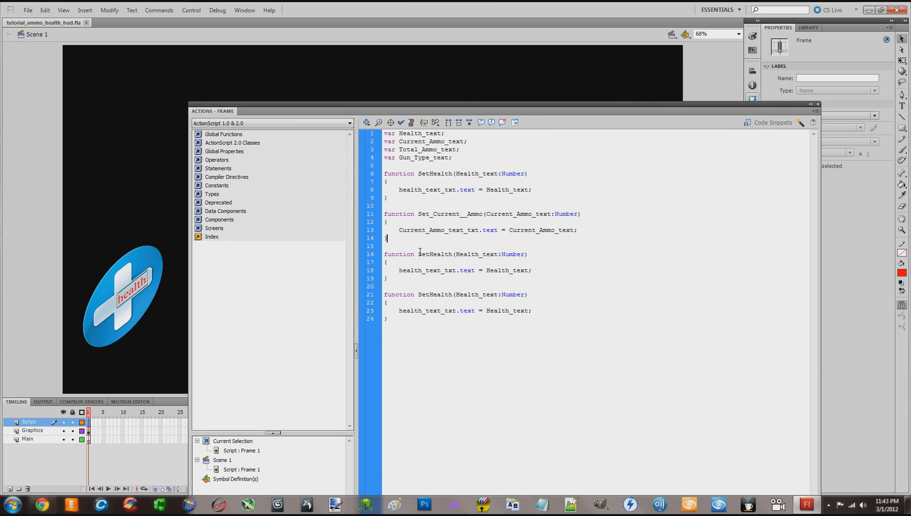
{"action": "left_click_drag", "start_coordinate": [419, 254], "coordinate": [453, 254]}
{"action": "type", "text": "SetTotal"}
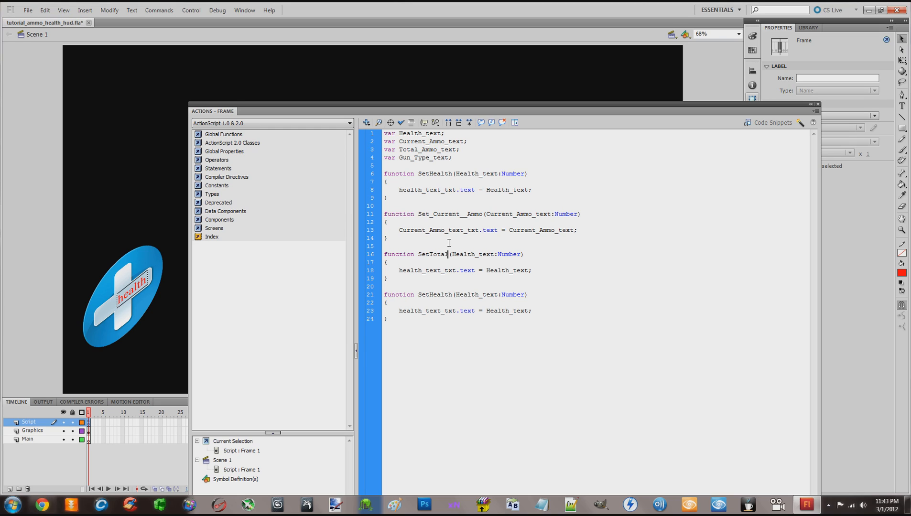
{"action": "type", "text": "Ammo"}
Remove the underscores from the function name on line 11 so it reads SetCurrentAmmo
{"action": "left_click", "coordinate": [434, 215]}
{"action": "key", "text": "BackSpace"}
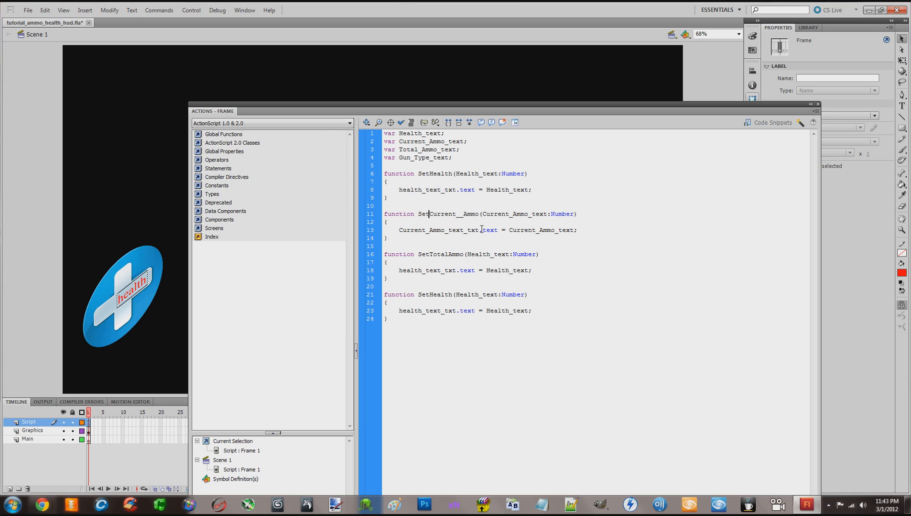
{"action": "left_click", "coordinate": [466, 214]}
{"action": "key", "text": "BackSpace"}
{"action": "key", "text": "BackSpace"}
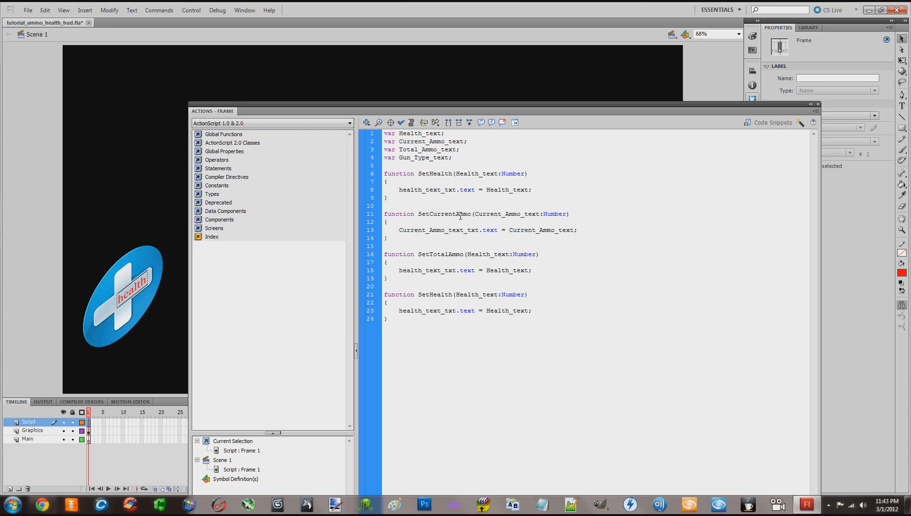
{"action": "left_click", "coordinate": [444, 190]}
{"action": "key", "text": "BackSpace"}
{"action": "left_click", "coordinate": [427, 191]}
{"action": "key", "text": "BackSpace"}
{"action": "key", "text": "ctrl+z"}
{"action": "key", "text": "ctrl+z"}
{"action": "key", "text": "ctrl+z"}
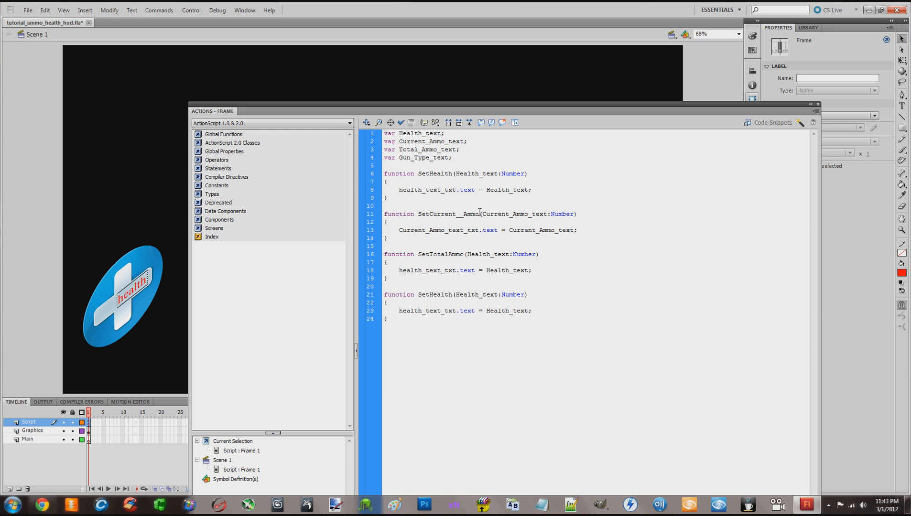
{"action": "key", "text": "BackSpace"}
{"action": "key", "text": "BackSpace"}
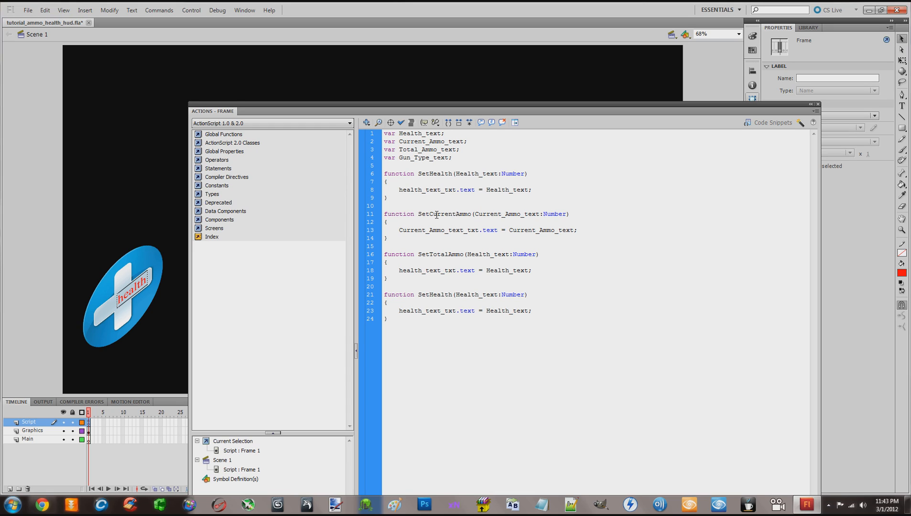
Replace the Health_text parameter of SetTotalAmmo on line 16 with the Total_Ammo_text variable name copied from line 3
{"action": "double_click", "coordinate": [426, 173]}
{"action": "left_click_drag", "start_coordinate": [419, 214], "coordinate": [469, 213]}
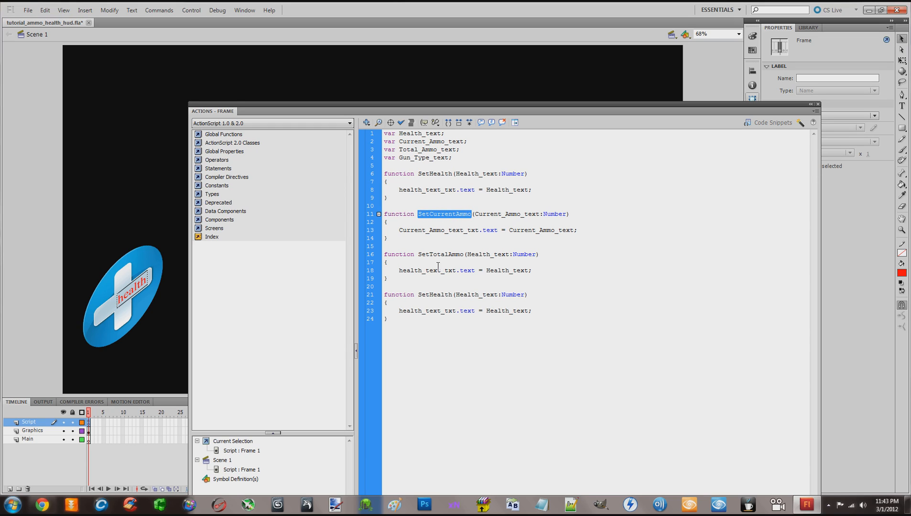
{"action": "left_click_drag", "start_coordinate": [419, 254], "coordinate": [467, 255]}
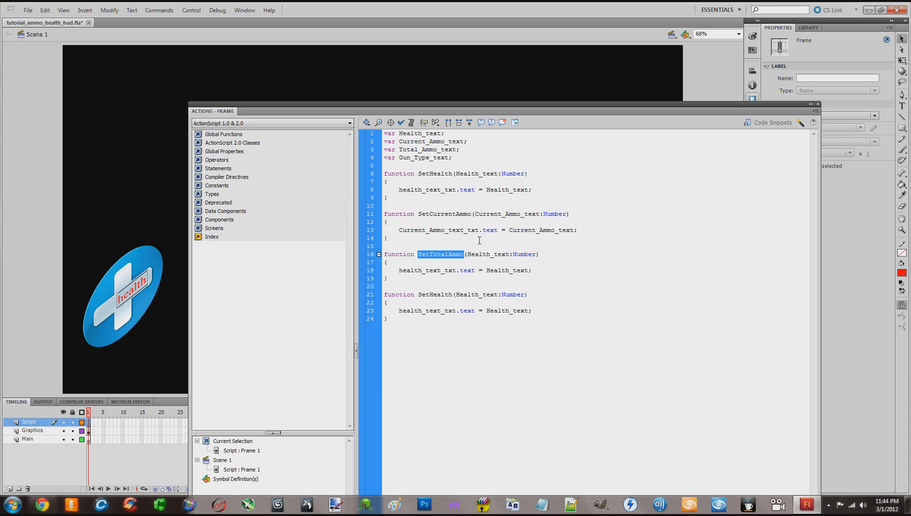
{"action": "left_click_drag", "start_coordinate": [468, 254], "coordinate": [510, 257]}
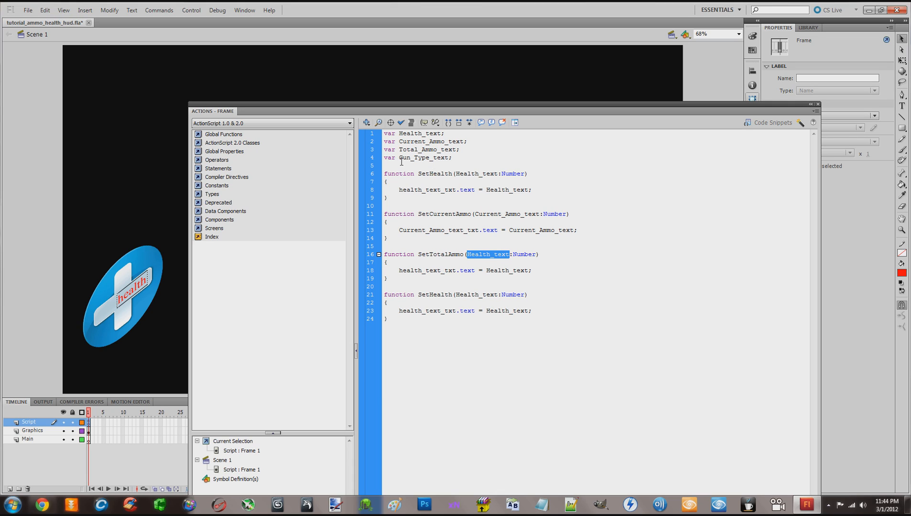
{"action": "left_click_drag", "start_coordinate": [399, 150], "coordinate": [459, 151]}
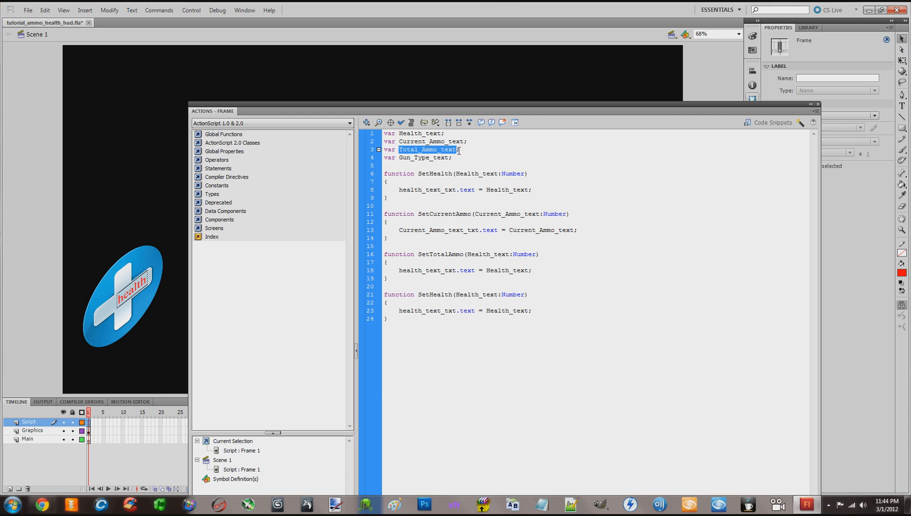
{"action": "right_click", "coordinate": [450, 150]}
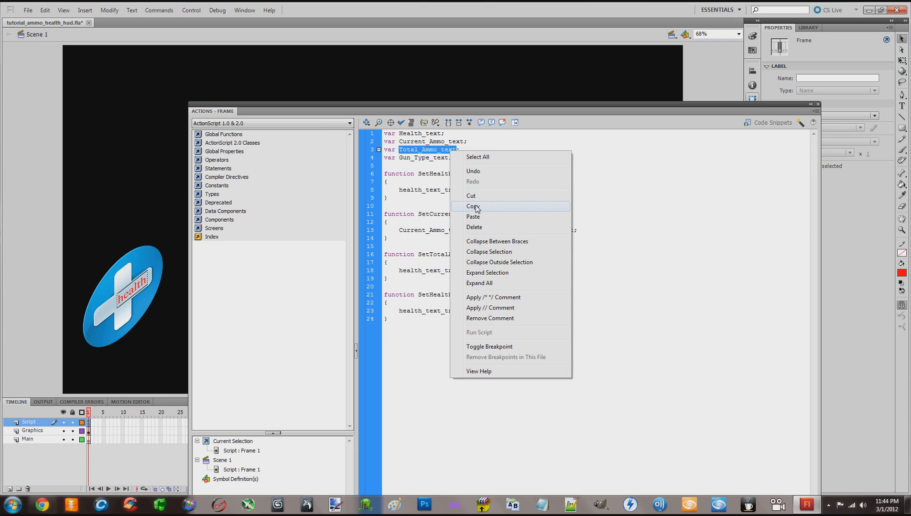
{"action": "left_click", "coordinate": [473, 207]}
{"action": "left_click_drag", "start_coordinate": [467, 254], "coordinate": [510, 255]}
{"action": "right_click", "coordinate": [497, 255]}
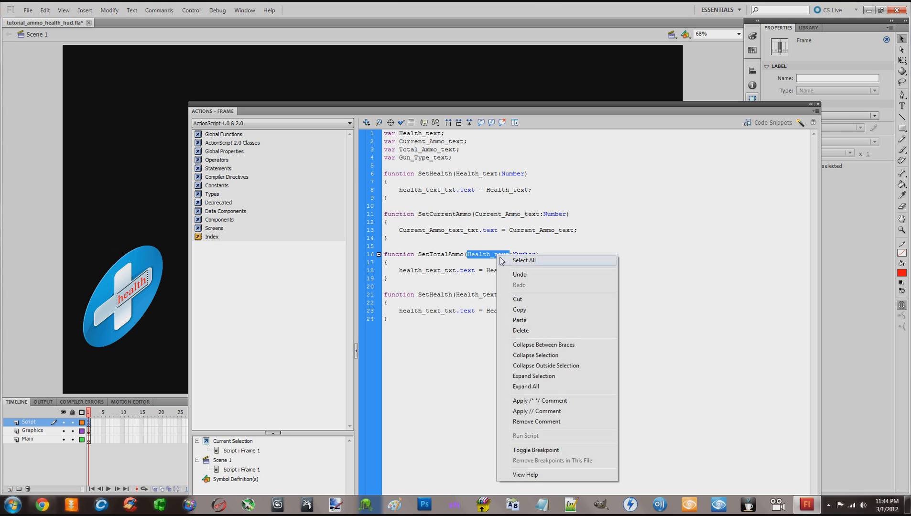
{"action": "left_click", "coordinate": [519, 320]}
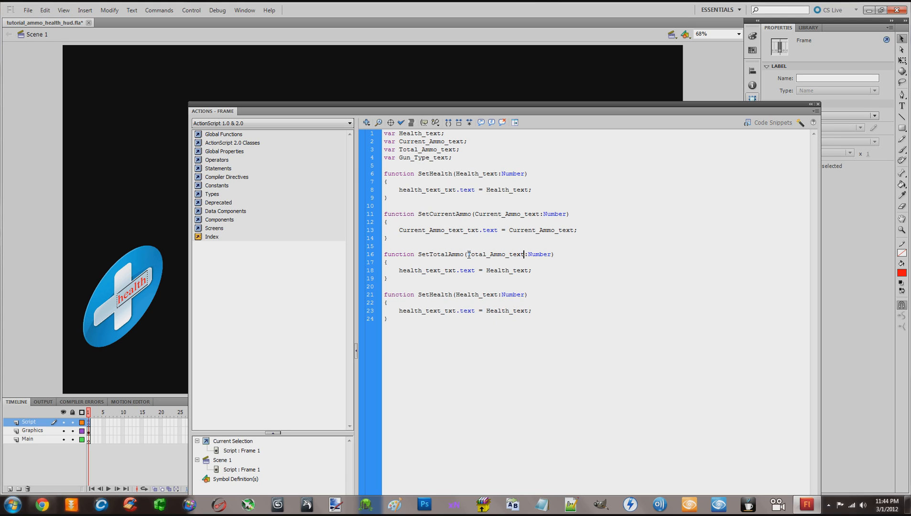
Review line 16's function name, parentheses, parameter name and Number type
{"action": "left_click_drag", "start_coordinate": [468, 254], "coordinate": [523, 257]}
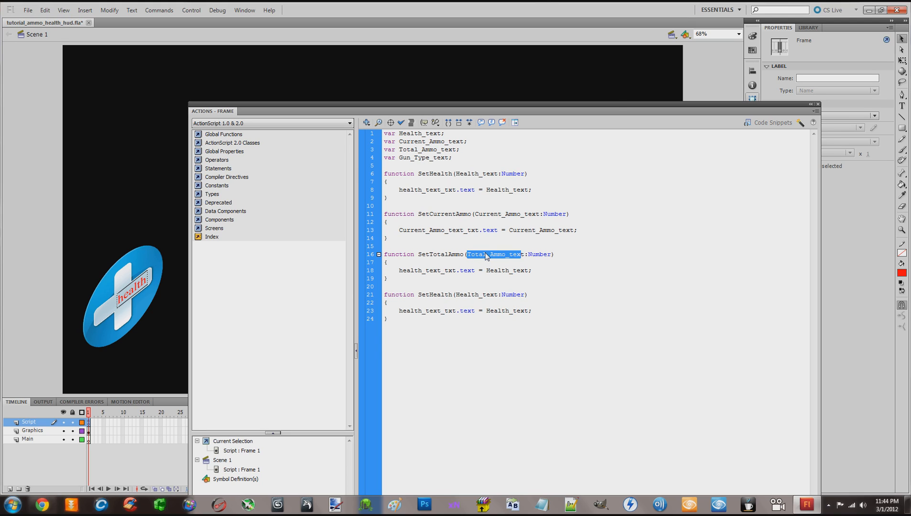
{"action": "left_click", "coordinate": [467, 254]}
{"action": "left_click_drag", "start_coordinate": [466, 254], "coordinate": [470, 255]}
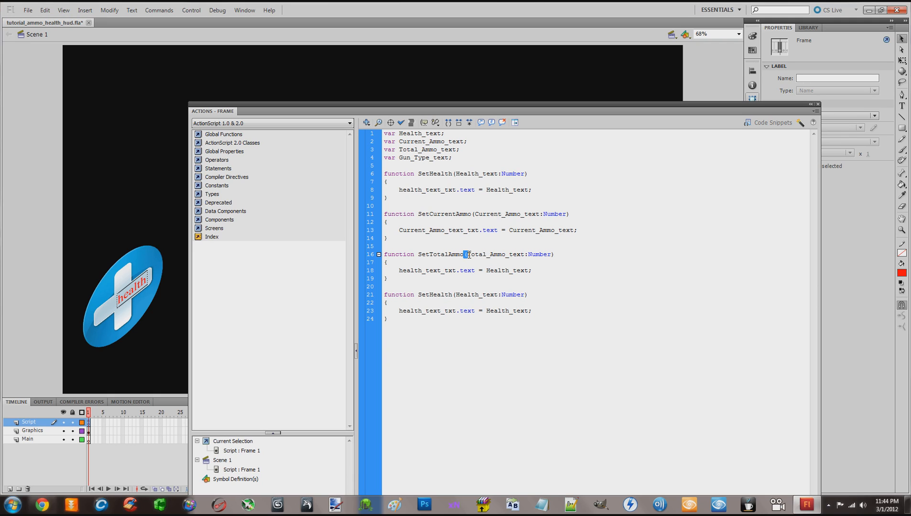
{"action": "left_click", "coordinate": [470, 255]}
{"action": "left_click_drag", "start_coordinate": [465, 254], "coordinate": [470, 254]}
{"action": "left_click_drag", "start_coordinate": [554, 255], "coordinate": [552, 256]}
{"action": "left_click_drag", "start_coordinate": [418, 255], "coordinate": [524, 255]}
{"action": "key", "text": "Up"}
{"action": "left_click", "coordinate": [451, 240]}
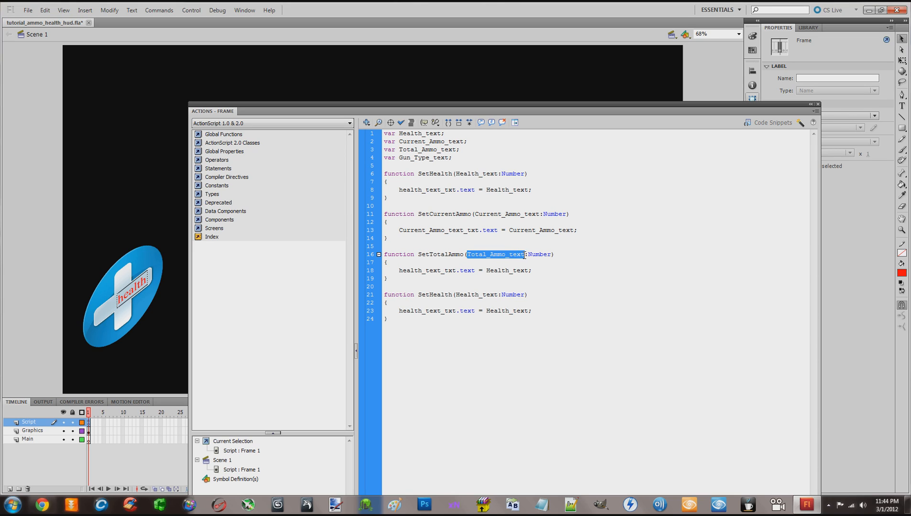
{"action": "left_click", "coordinate": [476, 259]}
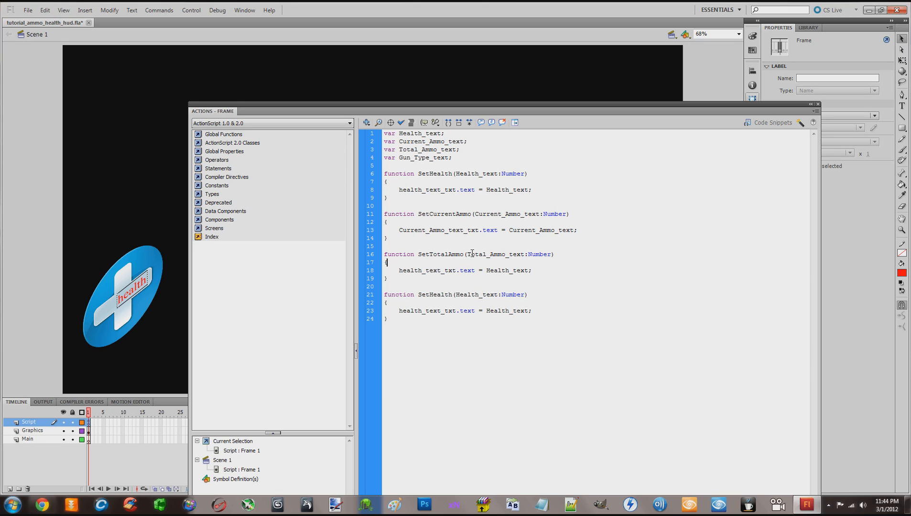
{"action": "left_click_drag", "start_coordinate": [470, 253], "coordinate": [557, 253]}
{"action": "left_click", "coordinate": [556, 253]}
{"action": "left_click_drag", "start_coordinate": [467, 254], "coordinate": [529, 254]}
{"action": "left_click", "coordinate": [484, 283]}
Copy the instance name Total_Ammo_text_txt from the total-ammo text field on the stage
{"action": "left_click_drag", "start_coordinate": [507, 104], "coordinate": [514, 375]}
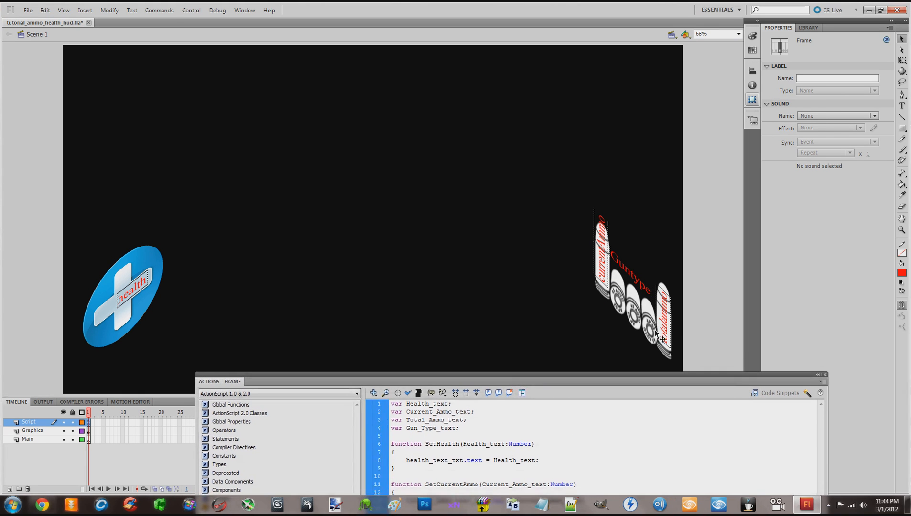
{"action": "left_click", "coordinate": [664, 326]}
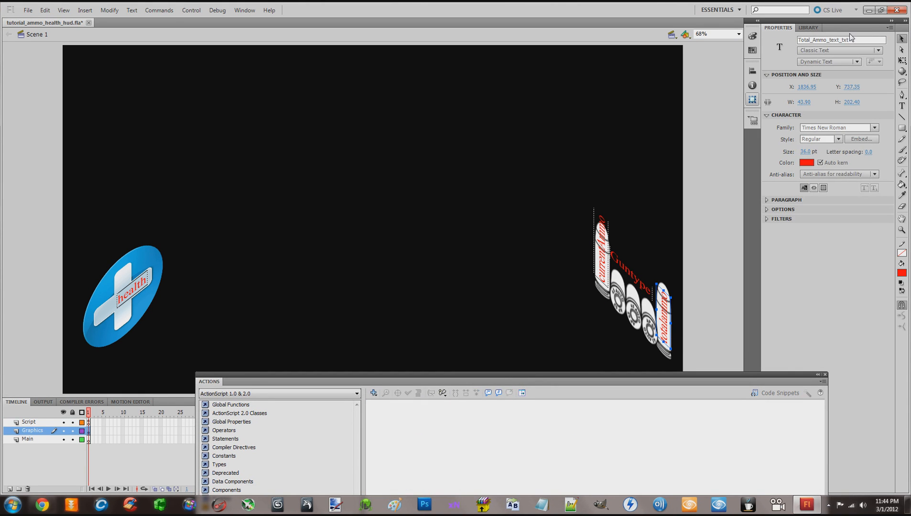
{"action": "left_click_drag", "start_coordinate": [856, 41], "coordinate": [797, 41]}
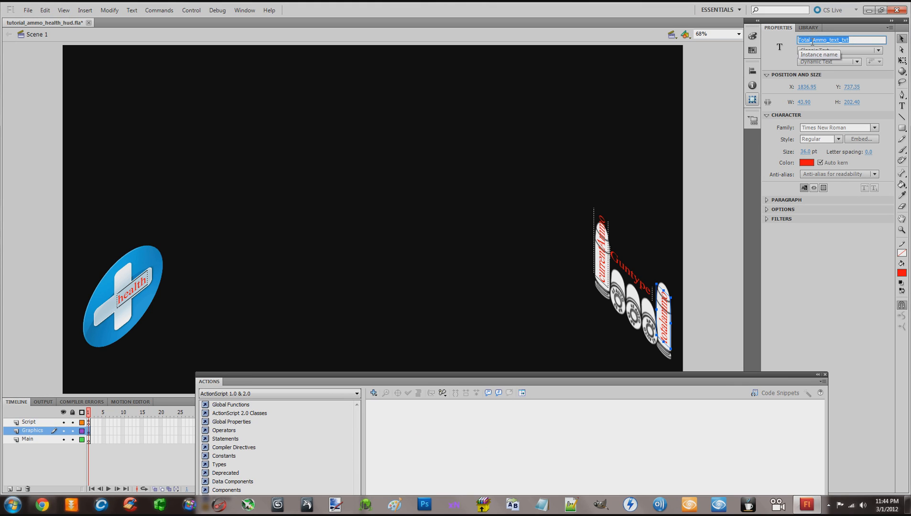
{"action": "right_click", "coordinate": [813, 40]}
{"action": "left_click", "coordinate": [815, 71]}
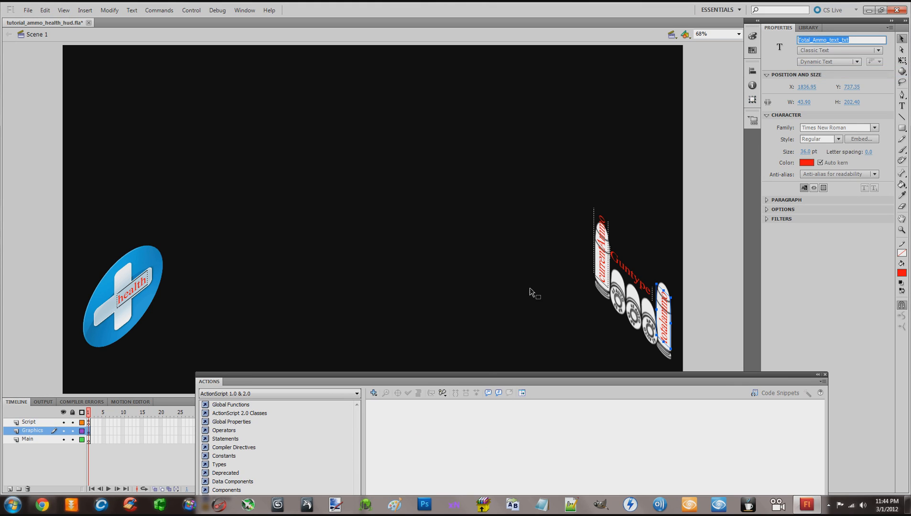
Return to the Script layer's code and replace health_text_txt on line 18 with the copied Total_Ammo_text_txt
{"action": "left_click_drag", "start_coordinate": [483, 374], "coordinate": [478, 79]}
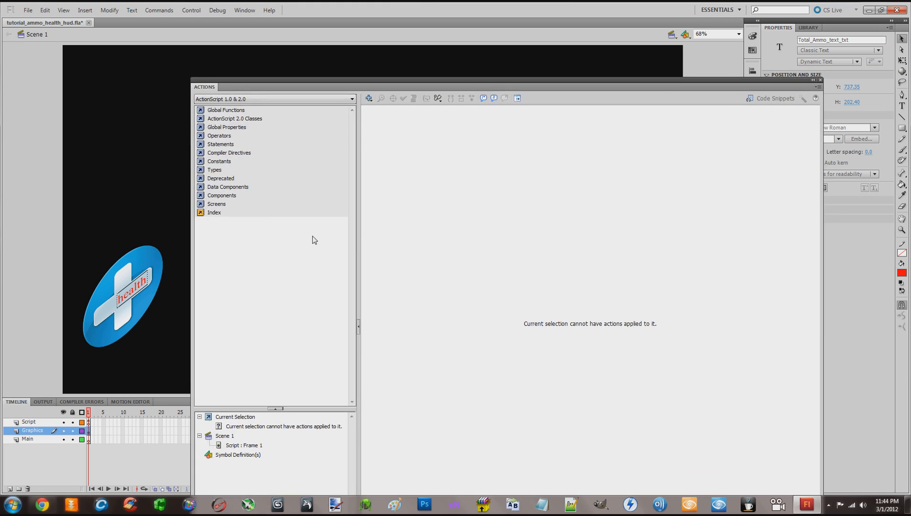
{"action": "left_click", "coordinate": [31, 423]}
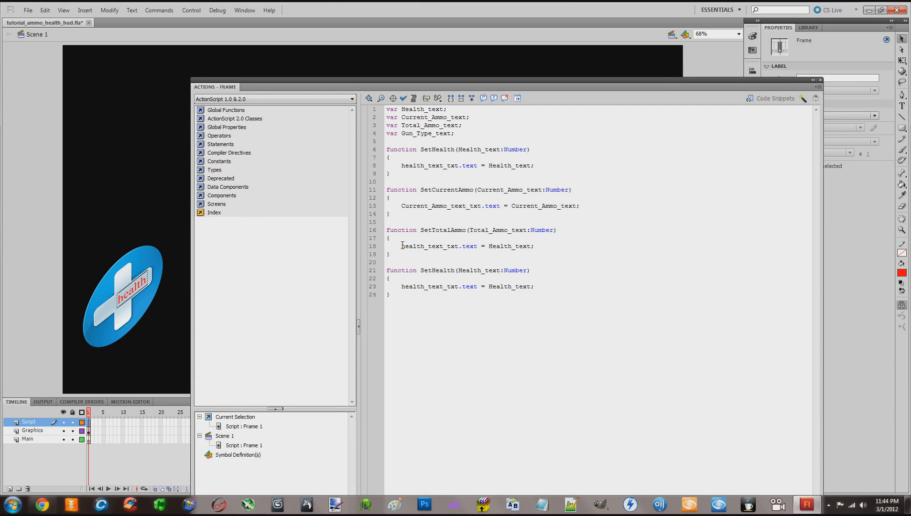
{"action": "left_click_drag", "start_coordinate": [402, 246], "coordinate": [458, 246]}
{"action": "right_click", "coordinate": [439, 248]}
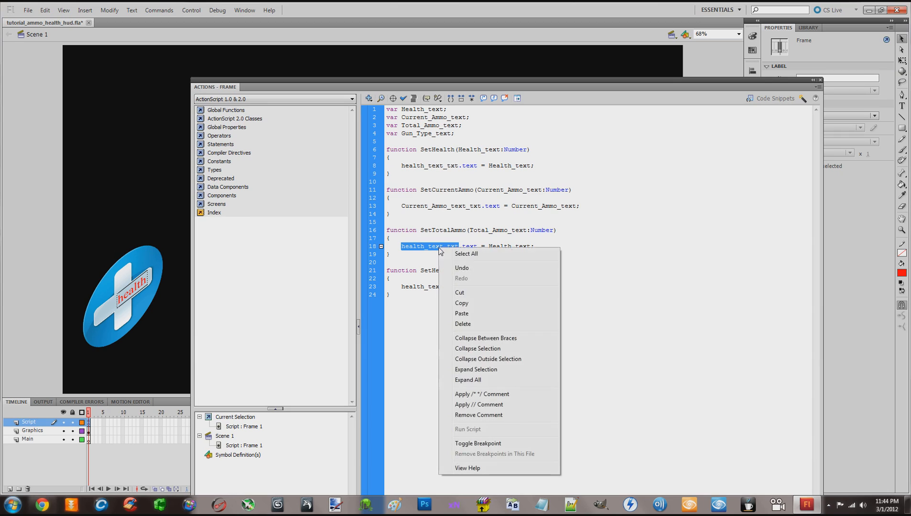
{"action": "left_click", "coordinate": [468, 314]}
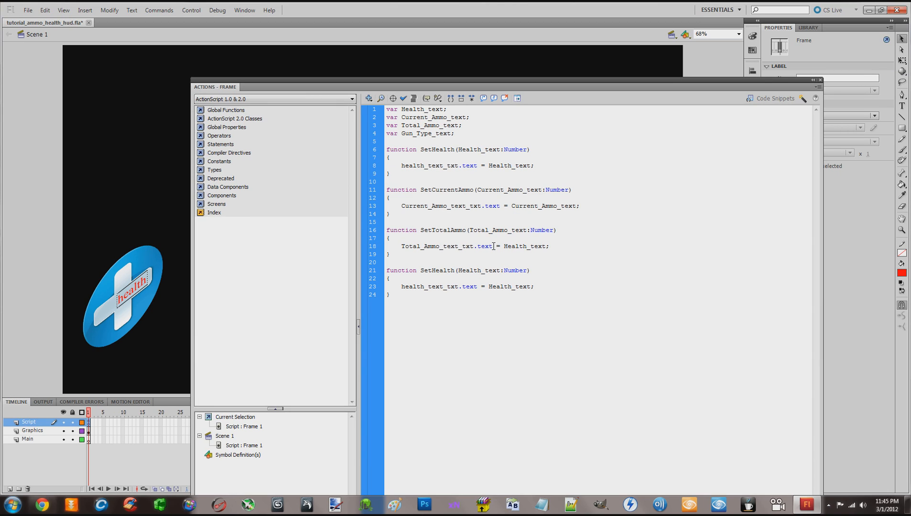
{"action": "left_click_drag", "start_coordinate": [494, 246], "coordinate": [476, 248]}
{"action": "left_click_drag", "start_coordinate": [401, 247], "coordinate": [475, 247]}
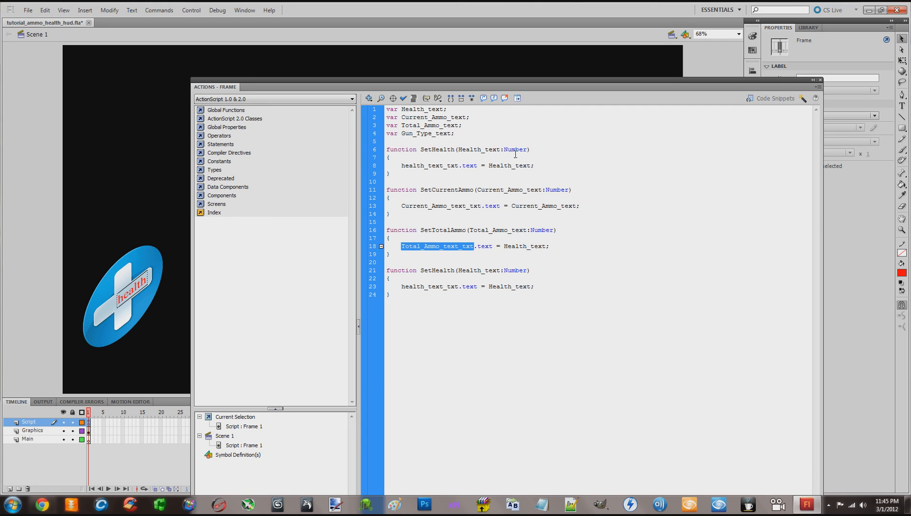
{"action": "left_click_drag", "start_coordinate": [556, 90], "coordinate": [552, 328]}
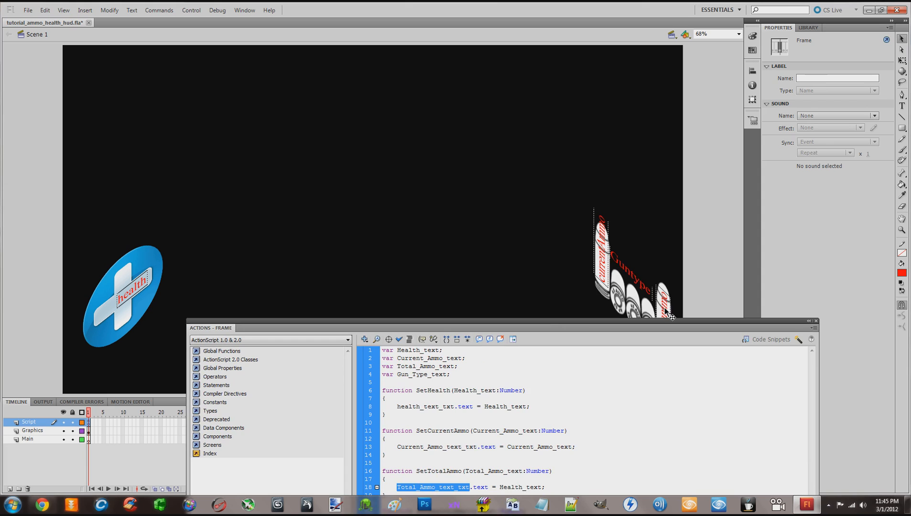
{"action": "left_click_drag", "start_coordinate": [629, 325], "coordinate": [628, 64]}
Replace the assigned Health_text value on line 18 with the Total_Ammo_text parameter name copied from line 16
{"action": "left_click_drag", "start_coordinate": [463, 198], "coordinate": [519, 198]}
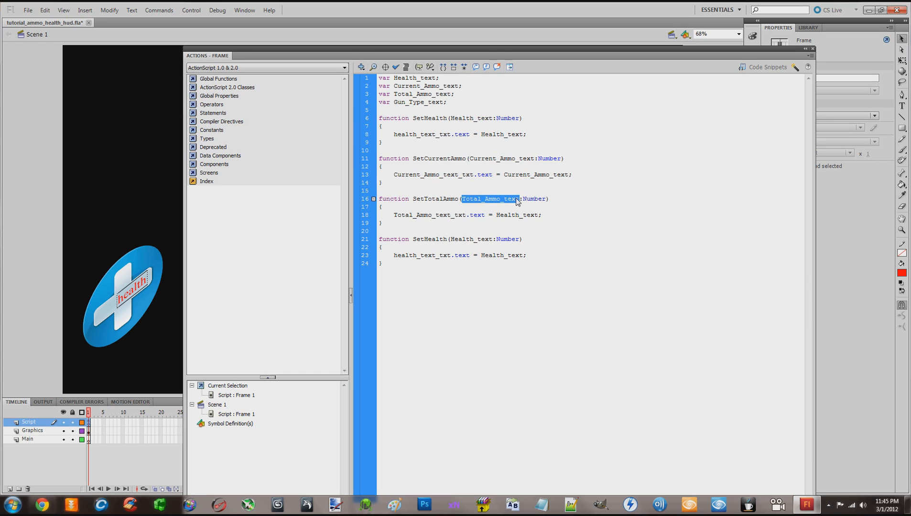
{"action": "right_click", "coordinate": [513, 201]}
{"action": "left_click", "coordinate": [536, 255]}
{"action": "left_click_drag", "start_coordinate": [496, 215], "coordinate": [538, 216]}
{"action": "right_click", "coordinate": [526, 216]}
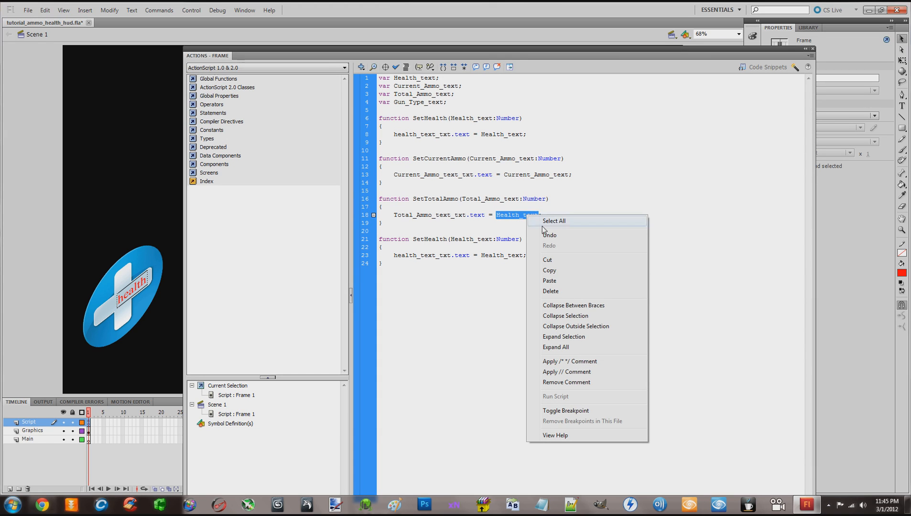
{"action": "left_click", "coordinate": [549, 281]}
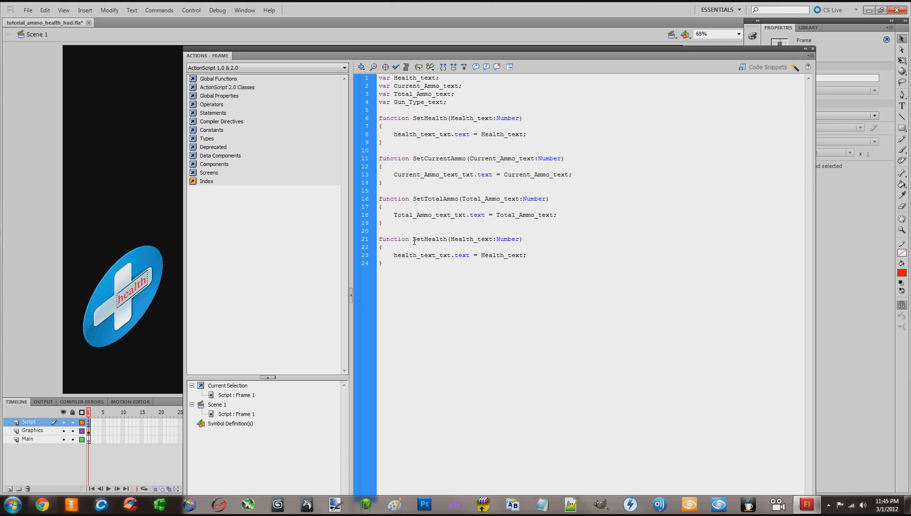
Rename the last duplicated SetHealth function on line 21 to SetGunType
{"action": "left_click_drag", "start_coordinate": [413, 239], "coordinate": [450, 242]}
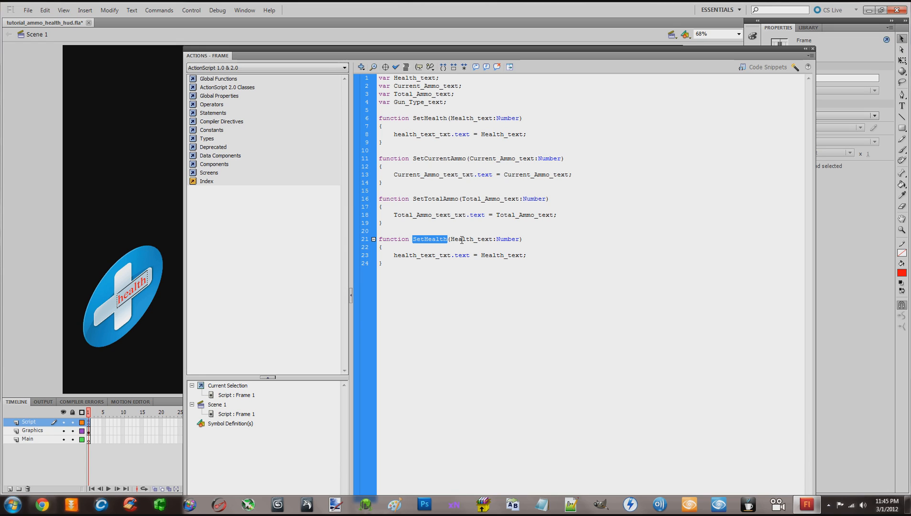
{"action": "type", "text": "Set"}
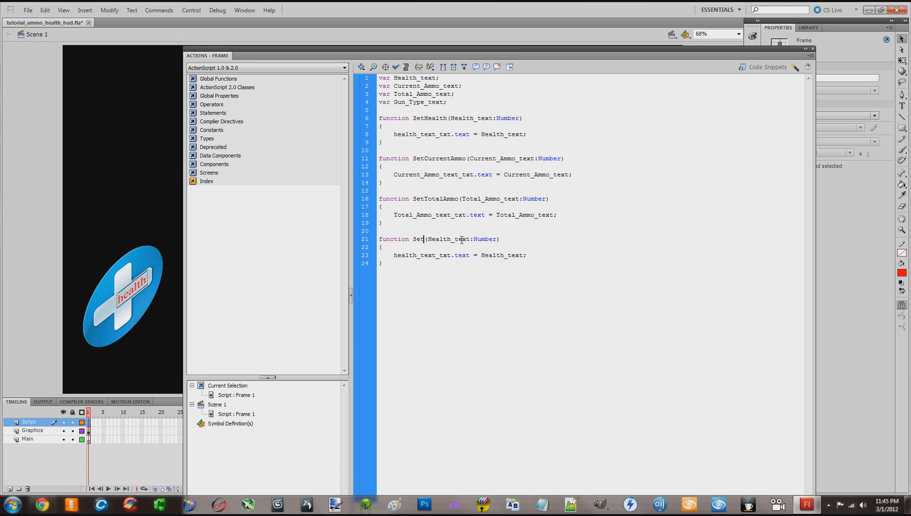
{"action": "type", "text": "GunType"}
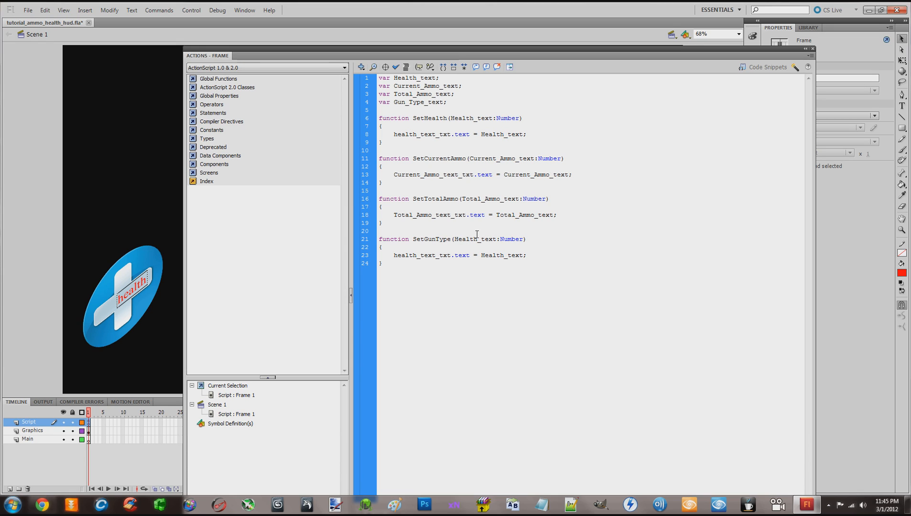
Replace the Health_text parameter of SetGunType on line 21 with the variable name Gun_Type_text copied from line 4
{"action": "left_click_drag", "start_coordinate": [455, 239], "coordinate": [497, 239]}
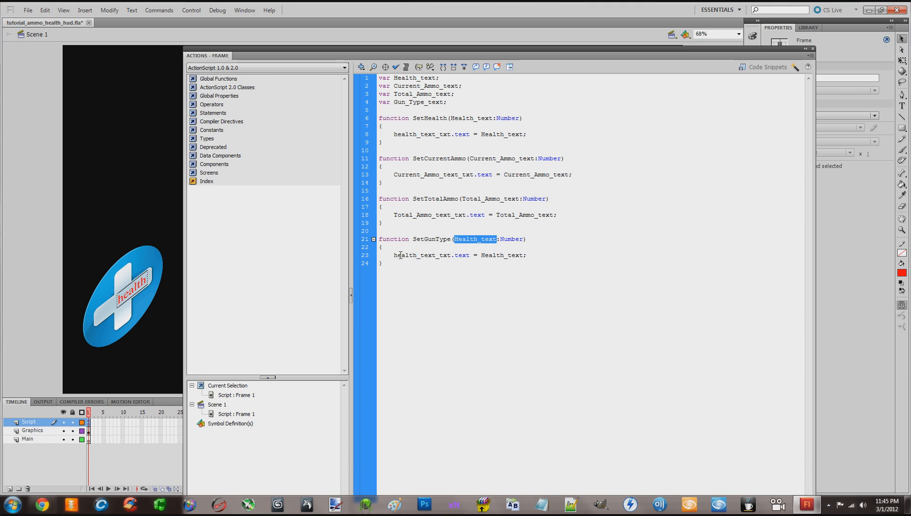
{"action": "left_click_drag", "start_coordinate": [395, 102], "coordinate": [444, 102]}
{"action": "right_click", "coordinate": [432, 104]}
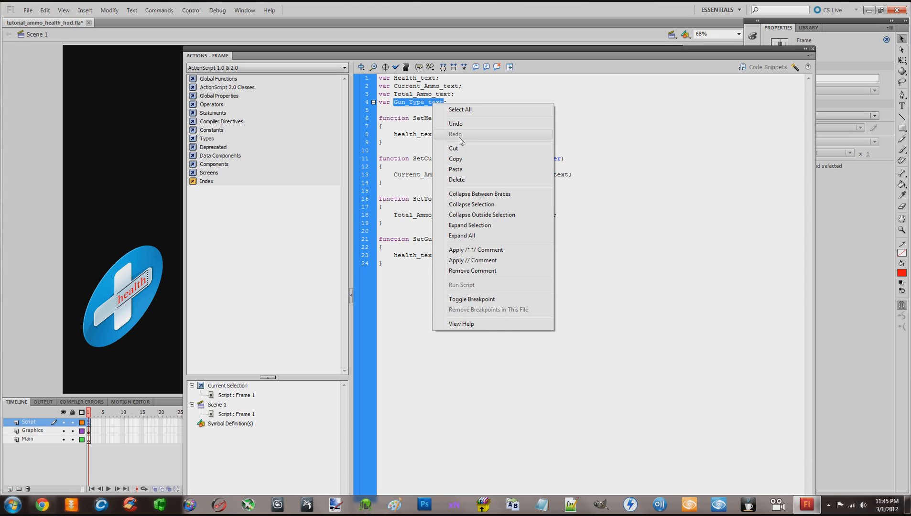
{"action": "left_click", "coordinate": [459, 160]}
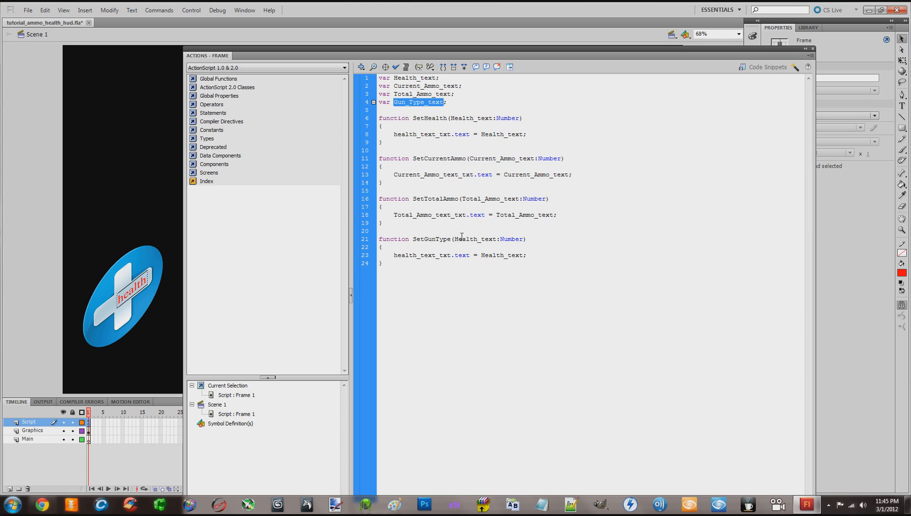
{"action": "left_click_drag", "start_coordinate": [455, 239], "coordinate": [497, 239]}
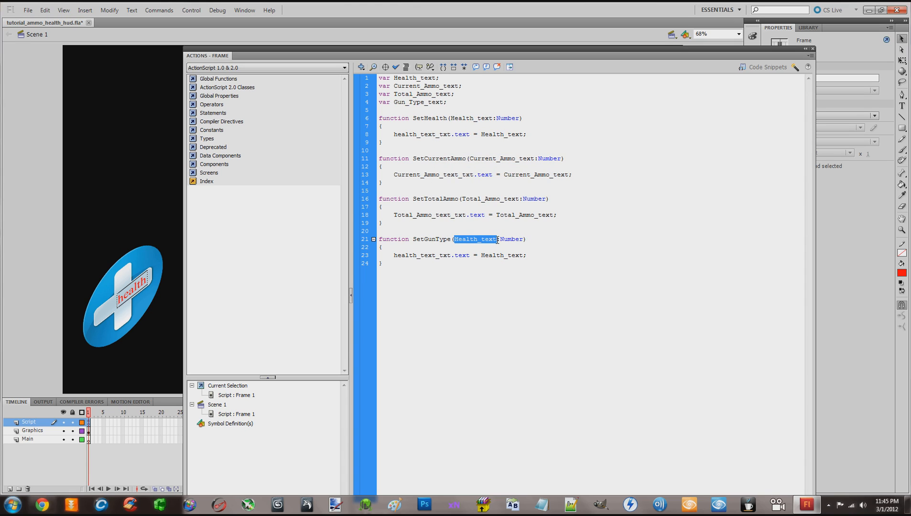
{"action": "right_click", "coordinate": [489, 240]}
{"action": "left_click", "coordinate": [515, 306]}
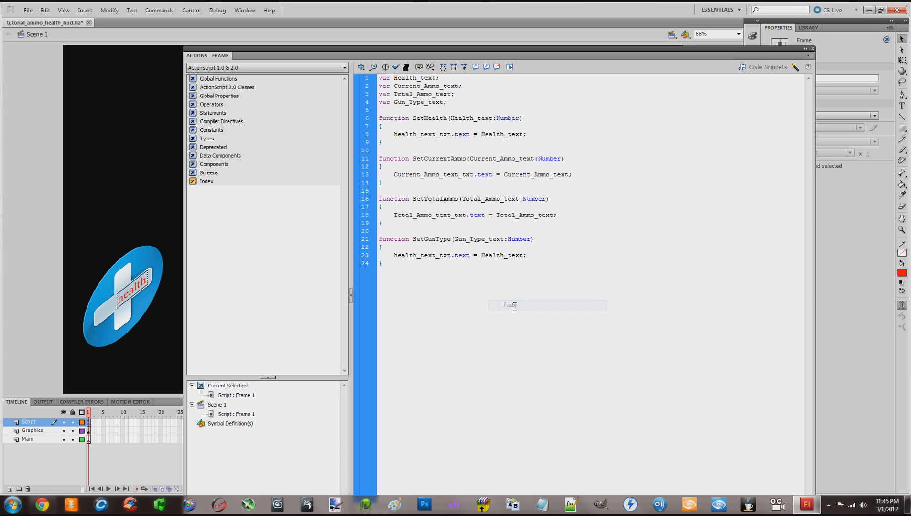
Change the data type of the Gun_Type_text parameter on line 21 to String
{"action": "left_click_drag", "start_coordinate": [456, 240], "coordinate": [505, 240]}
{"action": "left_click", "coordinate": [543, 236]}
{"action": "left_click_drag", "start_coordinate": [532, 240], "coordinate": [508, 240]}
{"action": "type", "text": "String"}
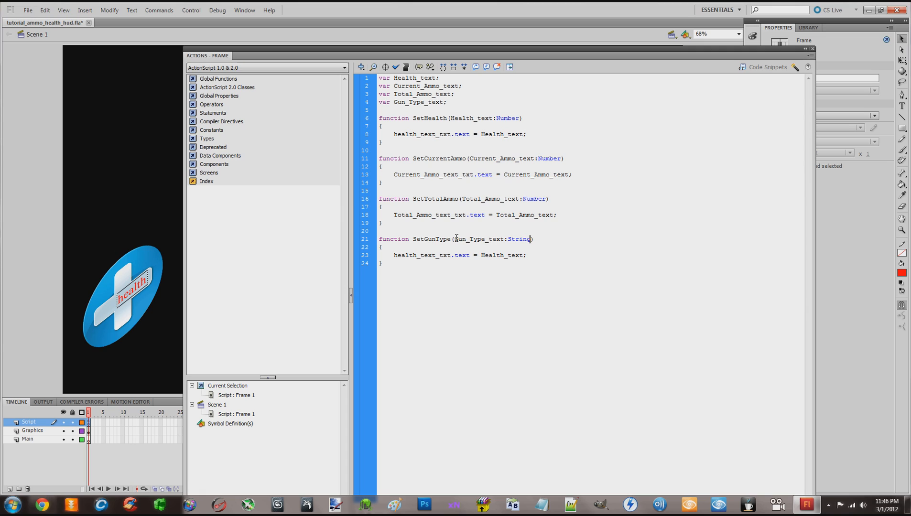
{"action": "left_click_drag", "start_coordinate": [454, 240], "coordinate": [550, 240]}
{"action": "left_click", "coordinate": [551, 241]}
{"action": "left_click_drag", "start_coordinate": [509, 238], "coordinate": [533, 238]}
{"action": "left_click", "coordinate": [540, 239]}
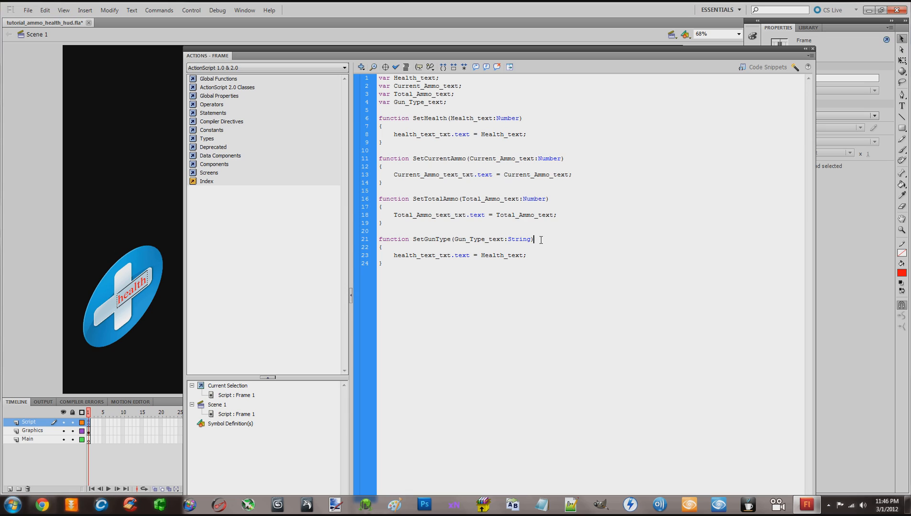
{"action": "left_click_drag", "start_coordinate": [539, 238], "coordinate": [454, 234]}
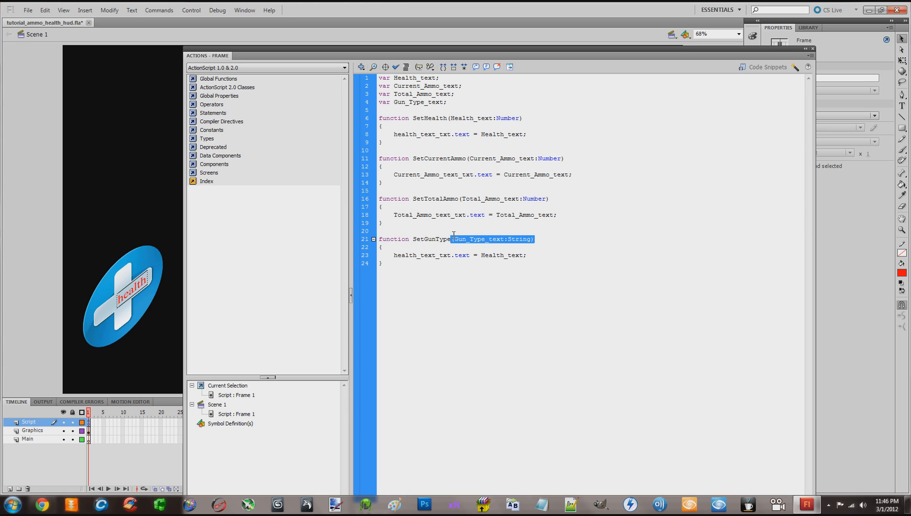
{"action": "left_click", "coordinate": [557, 239]}
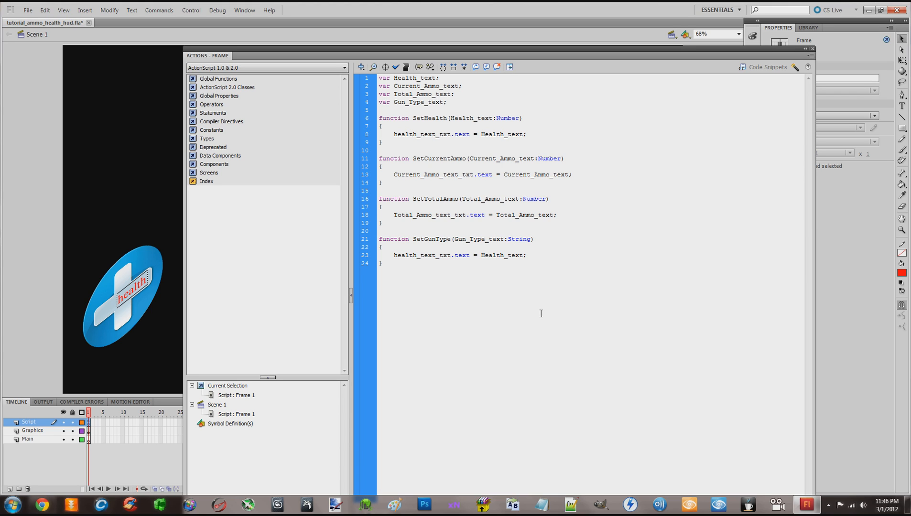
Copy the instance name Gun_Type_text_txt from the gun-type text field on the stage
{"action": "left_click_drag", "start_coordinate": [555, 59], "coordinate": [573, 353]}
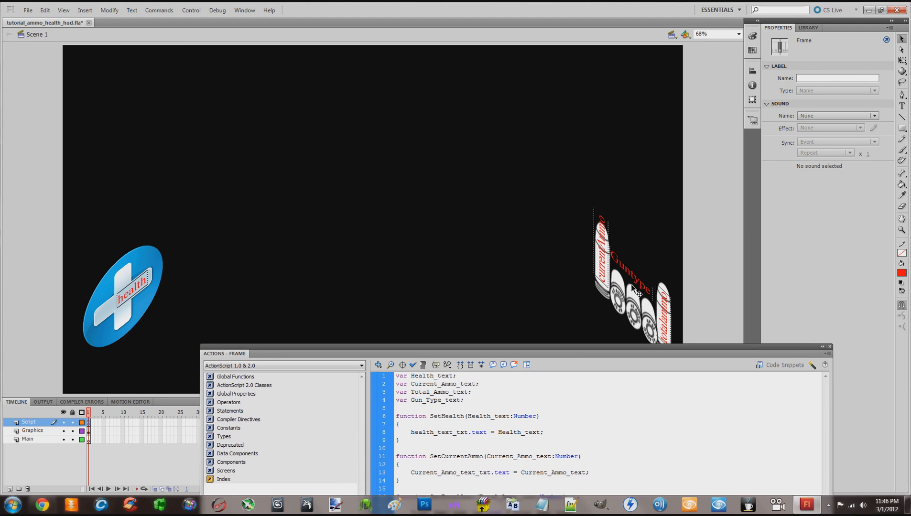
{"action": "left_click", "coordinate": [639, 276]}
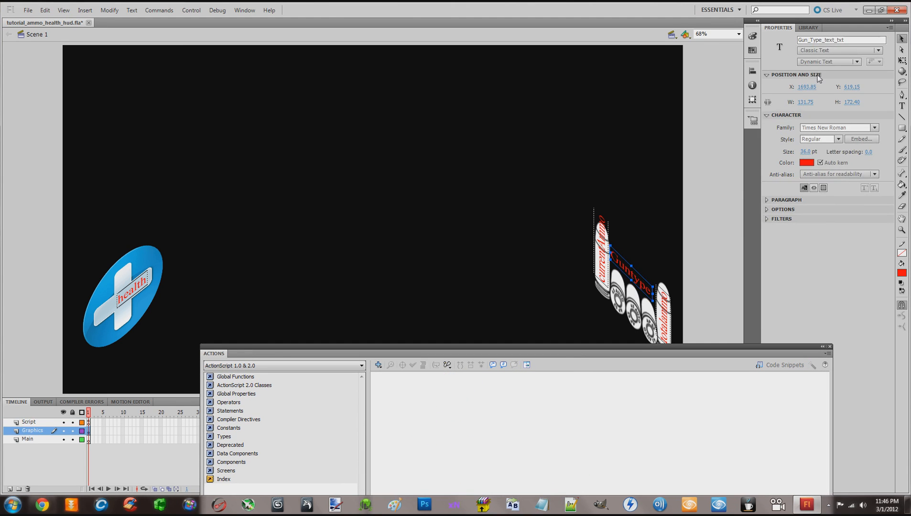
{"action": "left_click", "coordinate": [824, 40]}
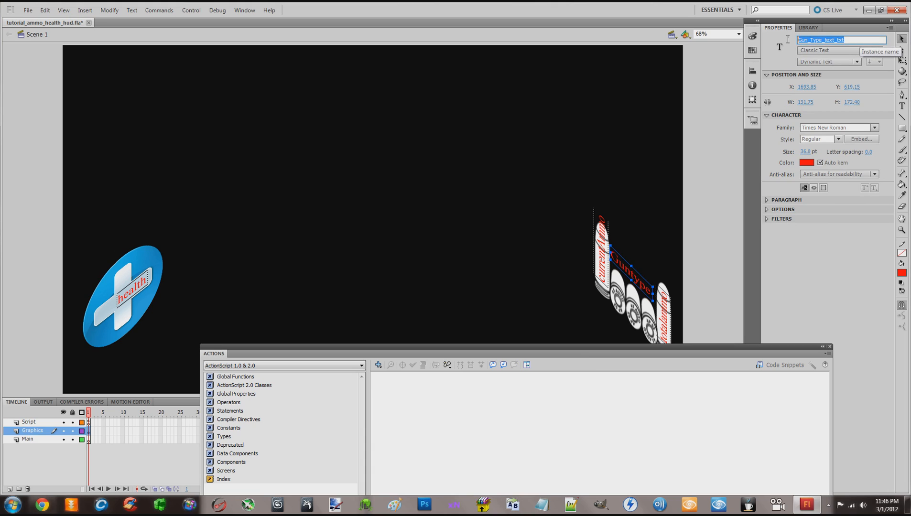
{"action": "right_click", "coordinate": [824, 39]}
{"action": "left_click", "coordinate": [811, 71]}
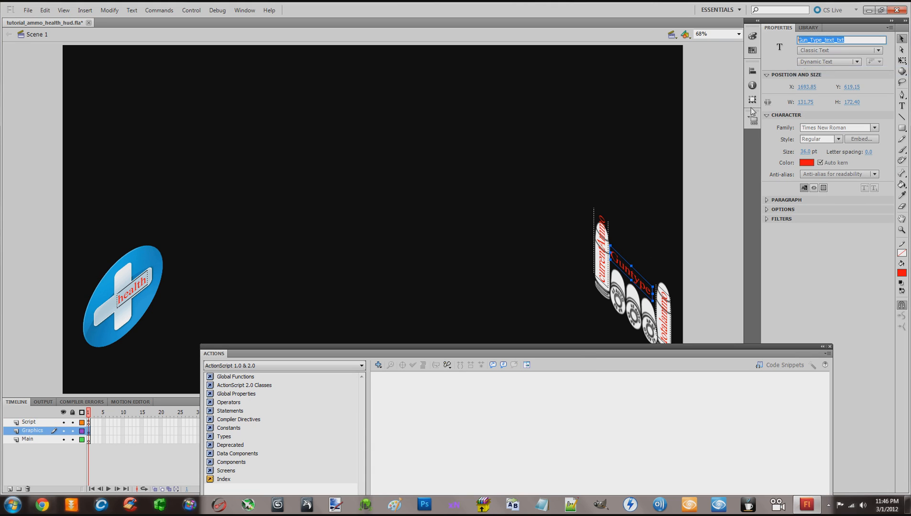
Return to the Script layer's code and replace health_text_txt on line 23 with the copied Gun_Type_text_txt
{"action": "left_click_drag", "start_coordinate": [514, 355], "coordinate": [503, 84]}
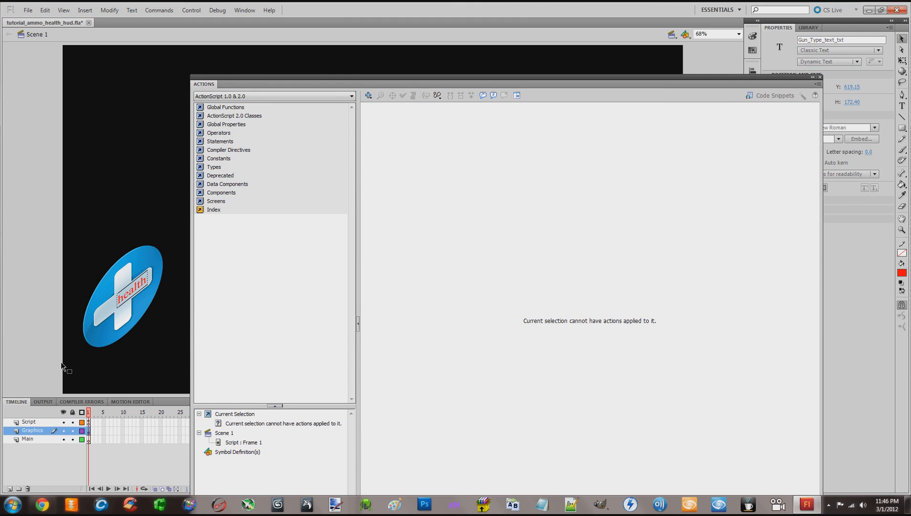
{"action": "left_click", "coordinate": [33, 423]}
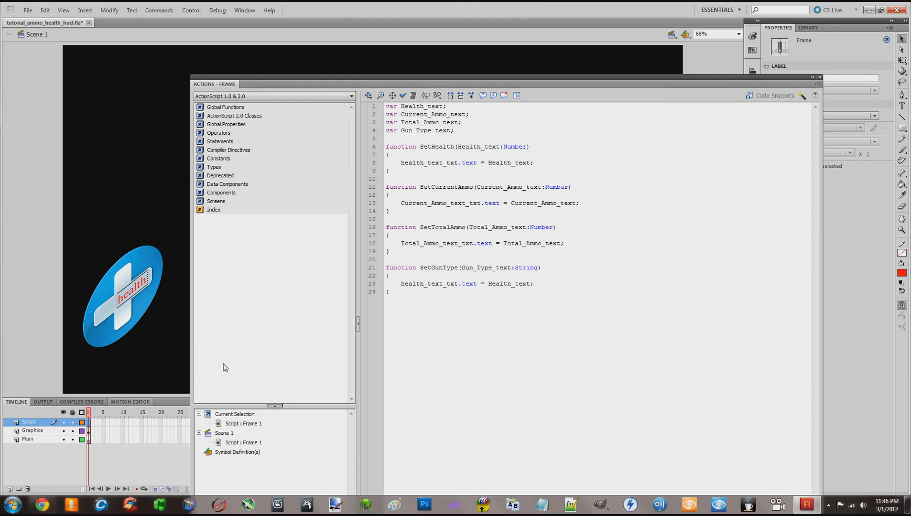
{"action": "left_click_drag", "start_coordinate": [403, 286], "coordinate": [453, 286]}
{"action": "right_click", "coordinate": [457, 290]}
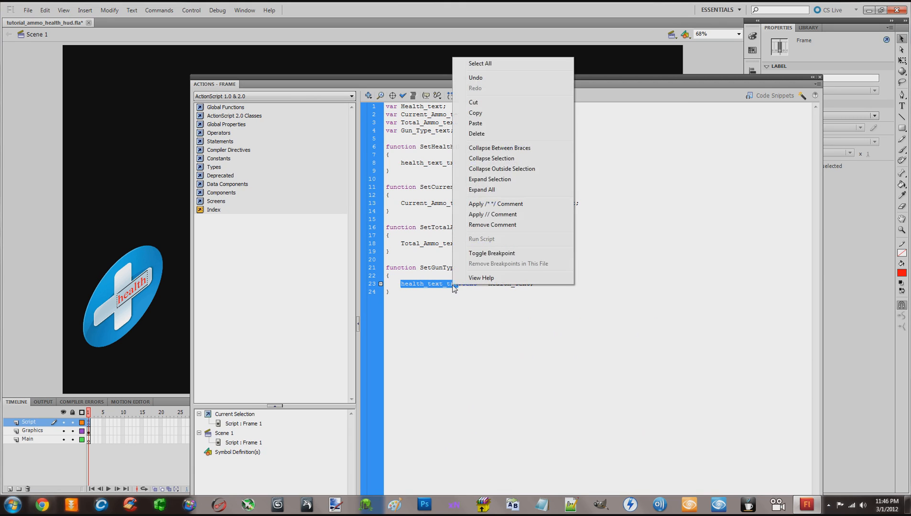
{"action": "left_click", "coordinate": [485, 126]}
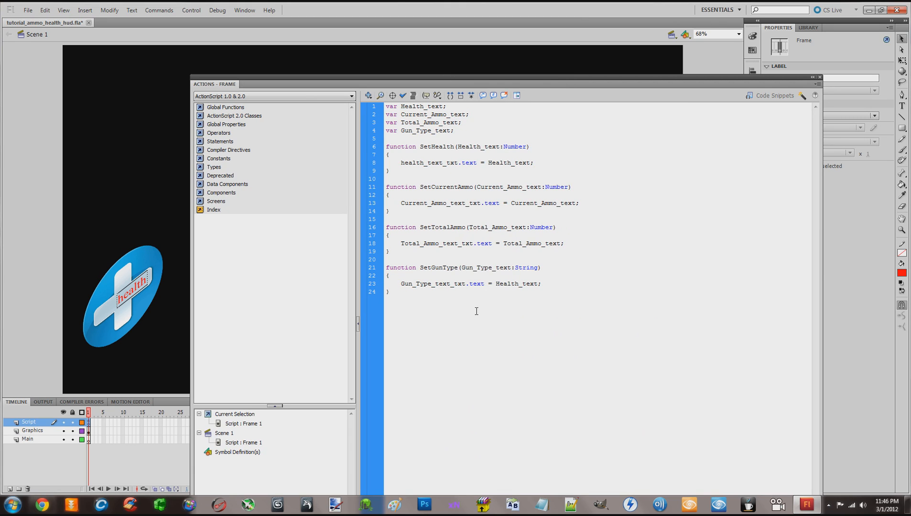
{"action": "left_click_drag", "start_coordinate": [485, 284], "coordinate": [470, 284]}
{"action": "left_click_drag", "start_coordinate": [402, 286], "coordinate": [464, 286]}
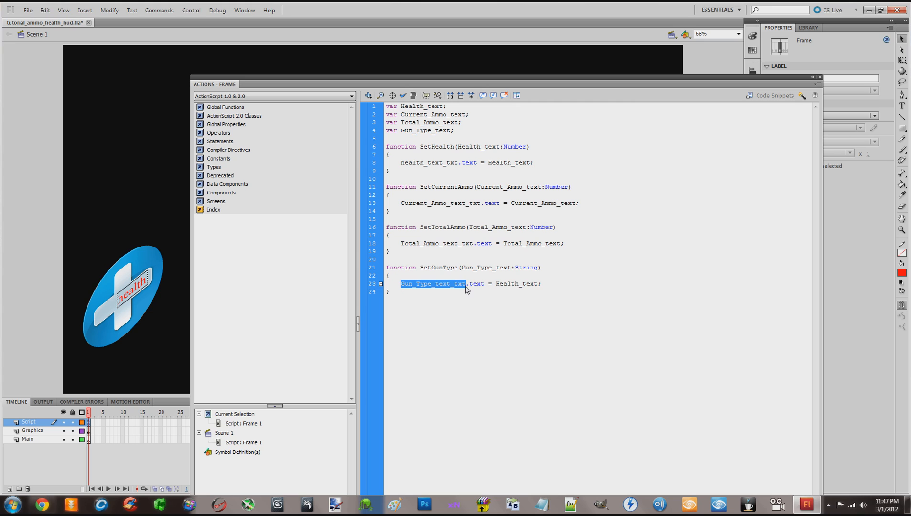
Replace the assigned Health_text value on line 23 with the Gun_Type_text parameter name copied from line 21
{"action": "mouse_move", "coordinate": [555, 85]}
{"action": "left_mouse_down"}
{"action": "mouse_move", "coordinate": [550, 196]}
{"action": "mouse_move", "coordinate": [568, 375]}
{"action": "mouse_move", "coordinate": [562, 86]}
{"action": "left_mouse_up"}
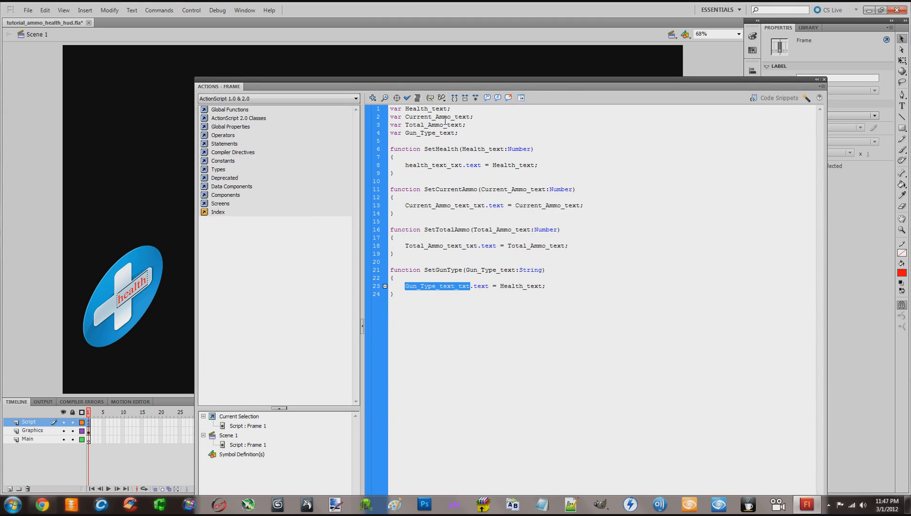
{"action": "left_click_drag", "start_coordinate": [405, 132], "coordinate": [410, 132]}
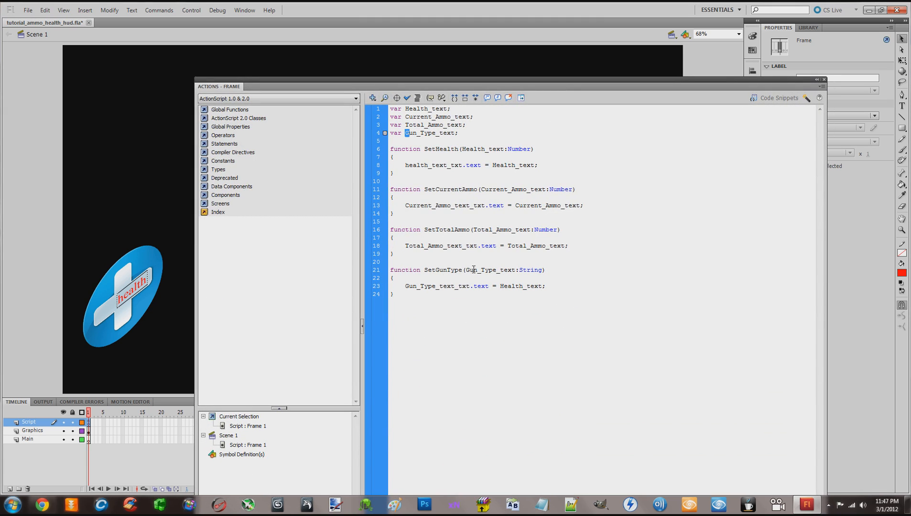
{"action": "left_click_drag", "start_coordinate": [468, 269], "coordinate": [514, 268]}
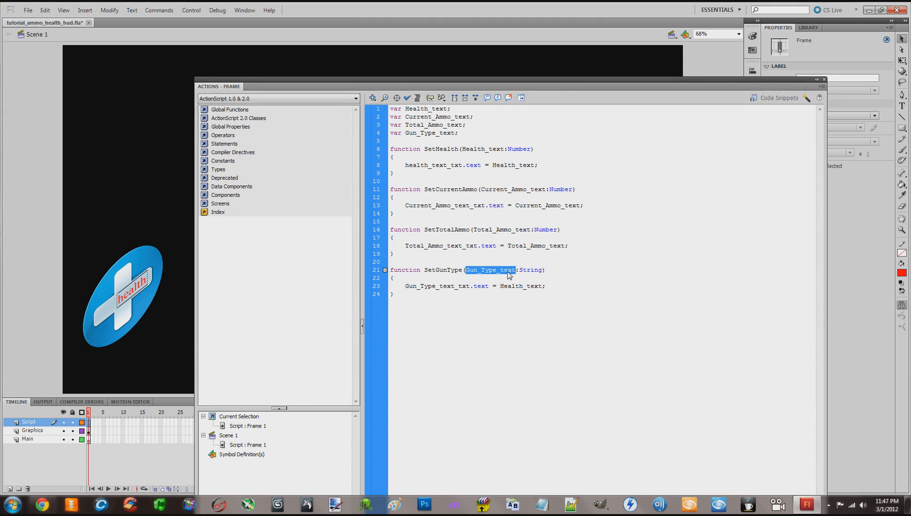
{"action": "right_click", "coordinate": [508, 273]}
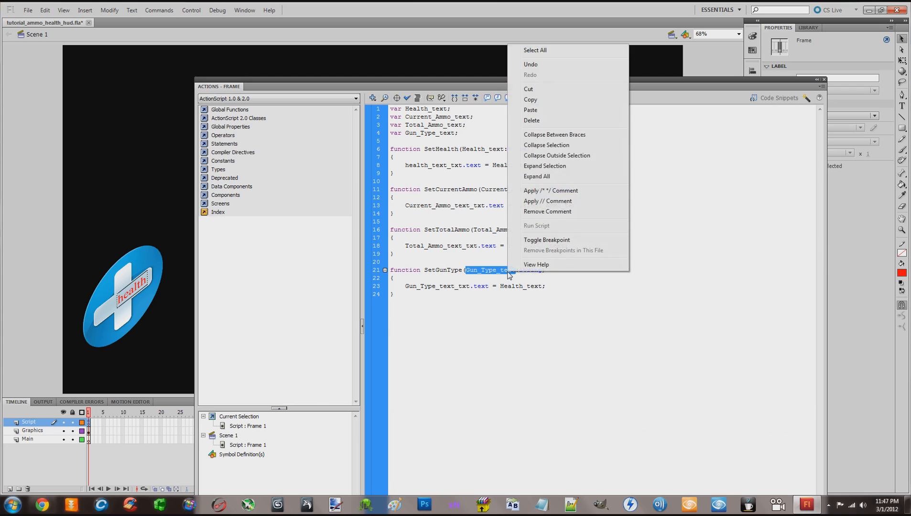
{"action": "left_click", "coordinate": [531, 100]}
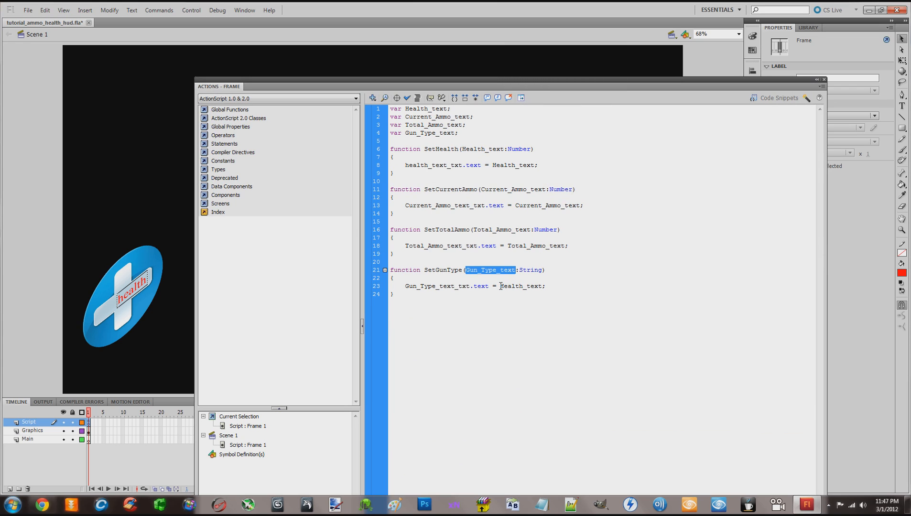
{"action": "left_click_drag", "start_coordinate": [501, 286], "coordinate": [543, 285]}
{"action": "right_click", "coordinate": [526, 290]}
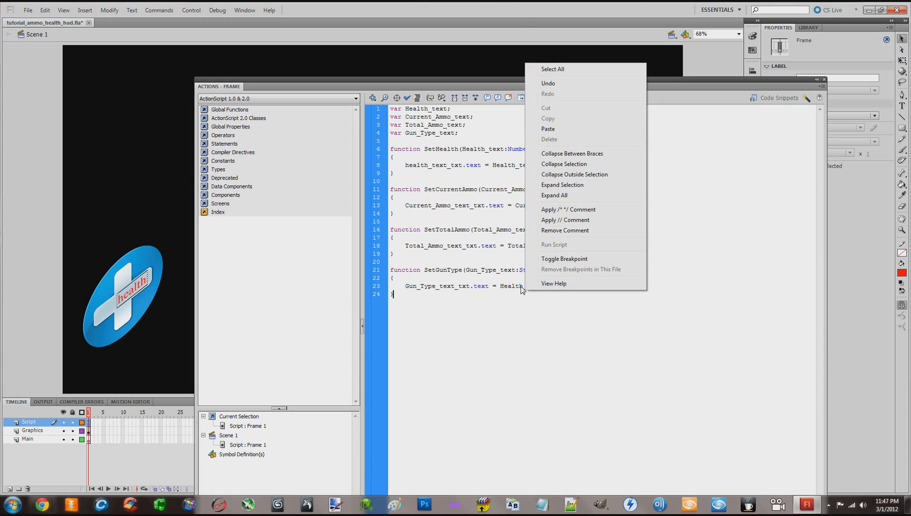
{"action": "left_click_drag", "start_coordinate": [467, 271], "coordinate": [517, 271]}
{"action": "right_click", "coordinate": [510, 271]}
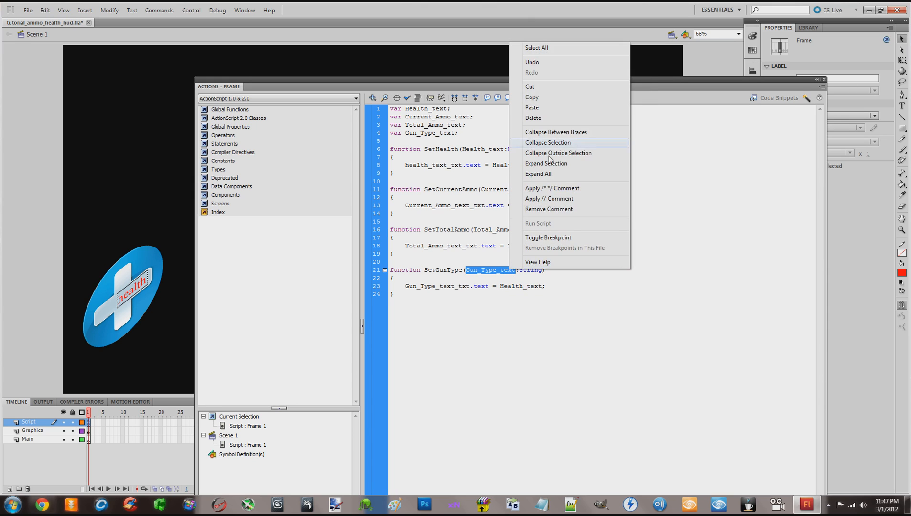
{"action": "left_click", "coordinate": [531, 99]}
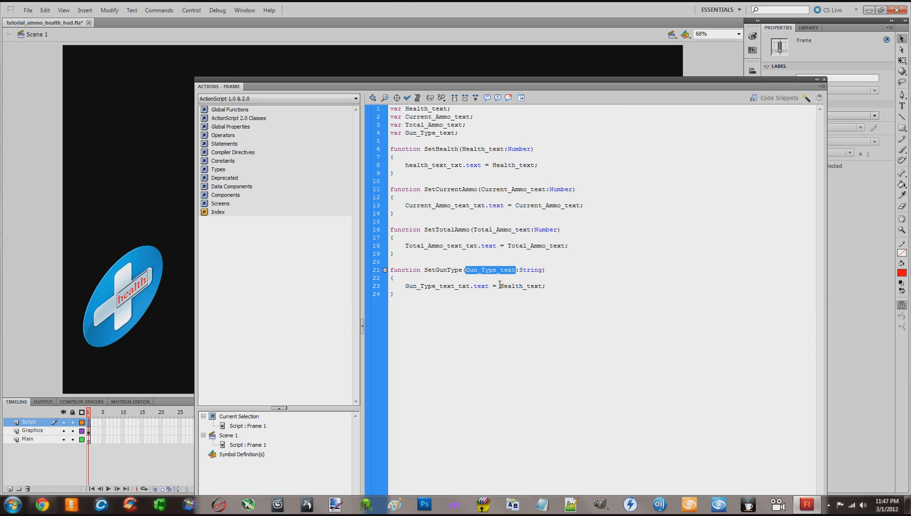
{"action": "left_click_drag", "start_coordinate": [500, 286], "coordinate": [541, 286]}
{"action": "right_click", "coordinate": [537, 290]}
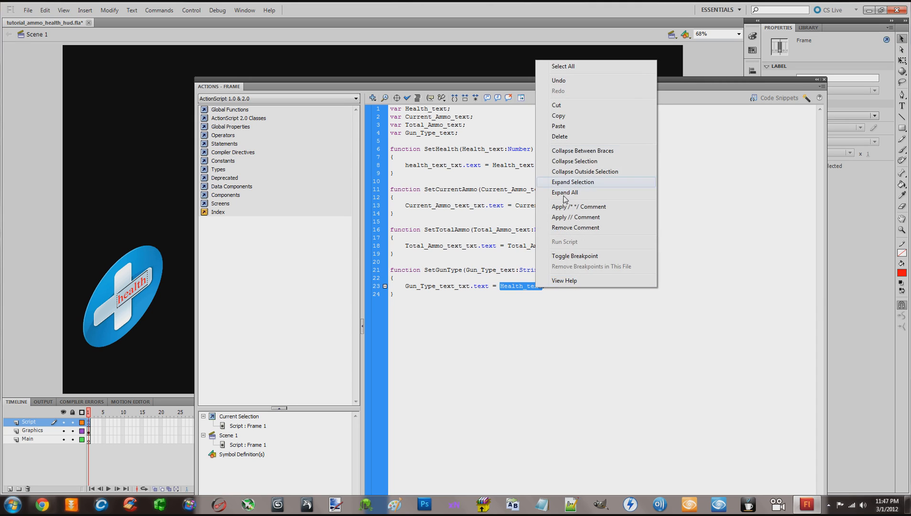
{"action": "left_click", "coordinate": [560, 127]}
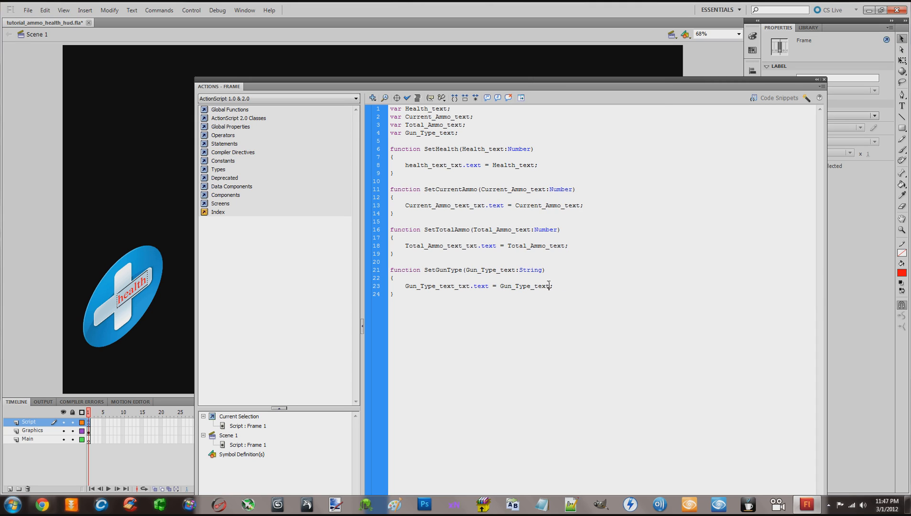
Review both sides of the text assignment inside the SetGunType function on line 23
{"action": "mouse_move", "coordinate": [552, 286]}
{"action": "left_mouse_down"}
{"action": "mouse_move", "coordinate": [501, 286]}
{"action": "mouse_move", "coordinate": [555, 286]}
{"action": "mouse_move", "coordinate": [533, 287]}
{"action": "mouse_move", "coordinate": [547, 289]}
{"action": "left_mouse_up"}
{"action": "left_click", "coordinate": [505, 302]}
{"action": "left_click", "coordinate": [513, 292]}
{"action": "left_click", "coordinate": [521, 290]}
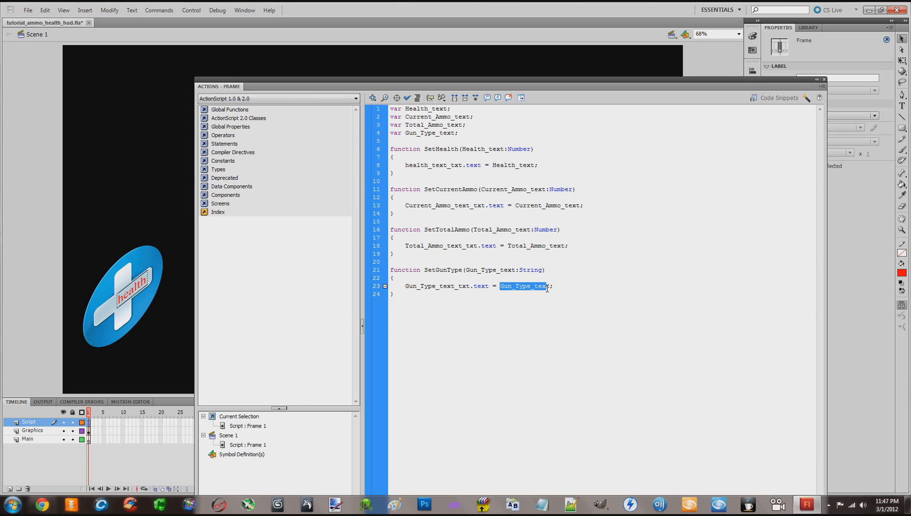
{"action": "left_click", "coordinate": [543, 298]}
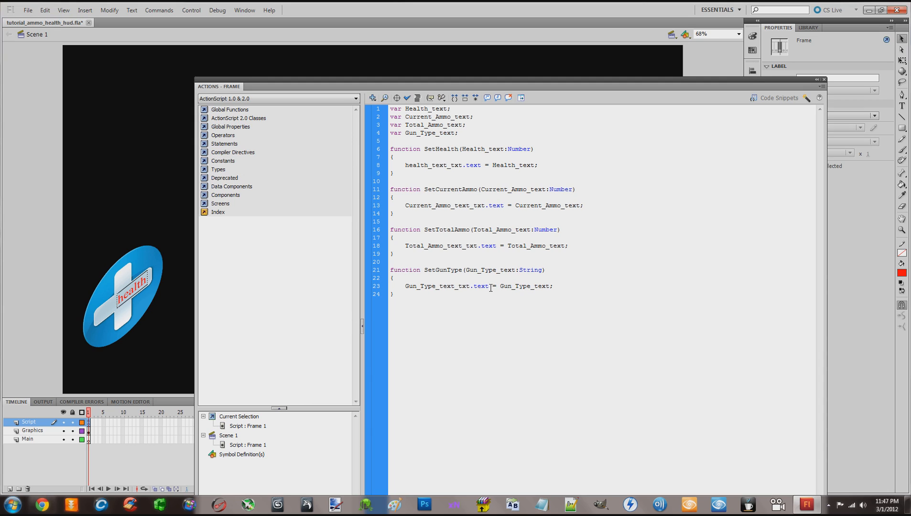
{"action": "left_click_drag", "start_coordinate": [489, 287], "coordinate": [406, 290]}
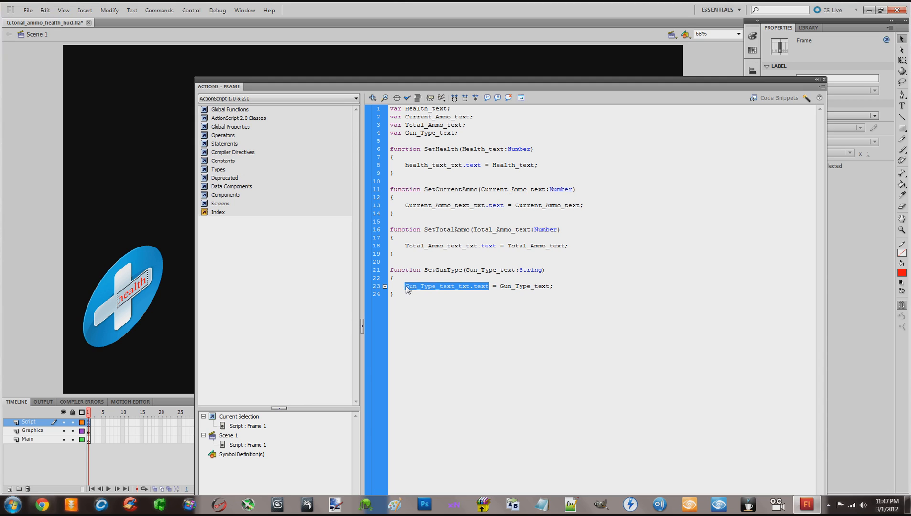
{"action": "left_click_drag", "start_coordinate": [500, 288], "coordinate": [554, 287]}
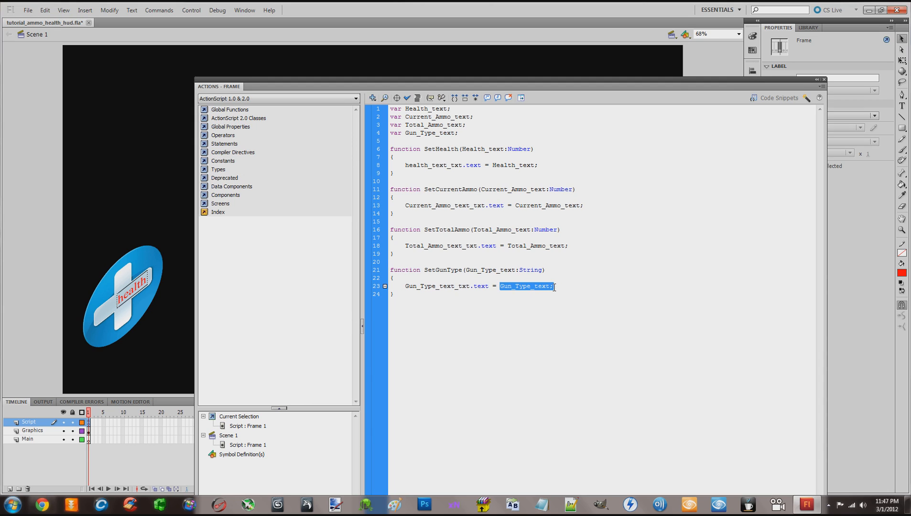
Auto format the completed frame script on the Script layer
{"action": "left_click", "coordinate": [542, 305]}
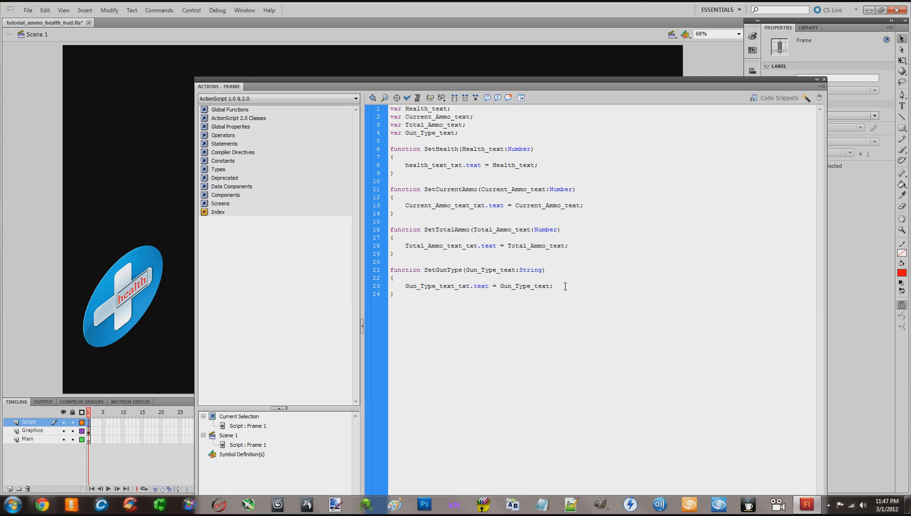
{"action": "left_click_drag", "start_coordinate": [563, 286], "coordinate": [432, 312]}
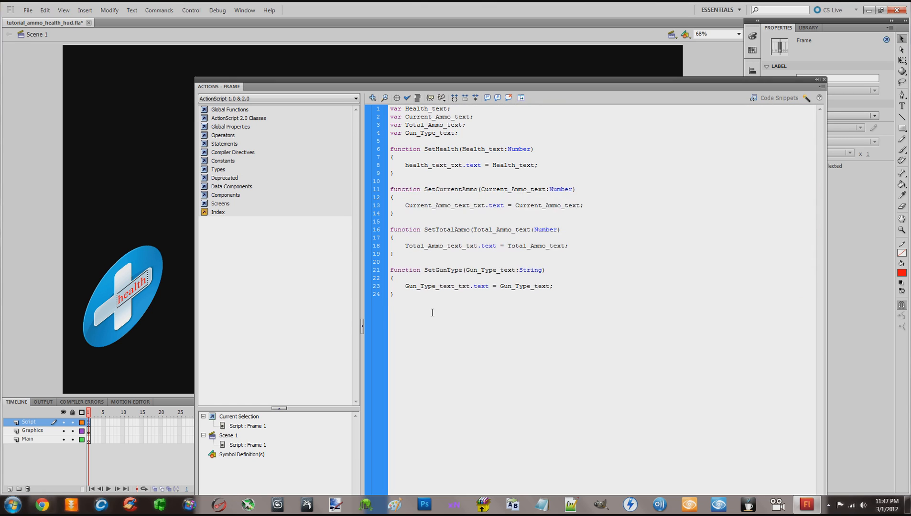
{"action": "left_click", "coordinate": [419, 98]}
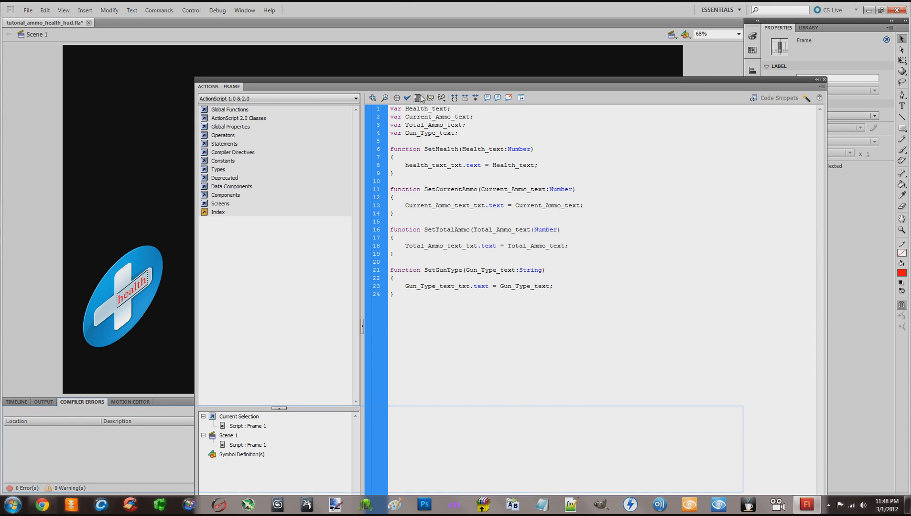
Close the formatted frame script's editor and save the HUD document tutorial_ammo_health_hud.fla
{"action": "left_click", "coordinate": [417, 98]}
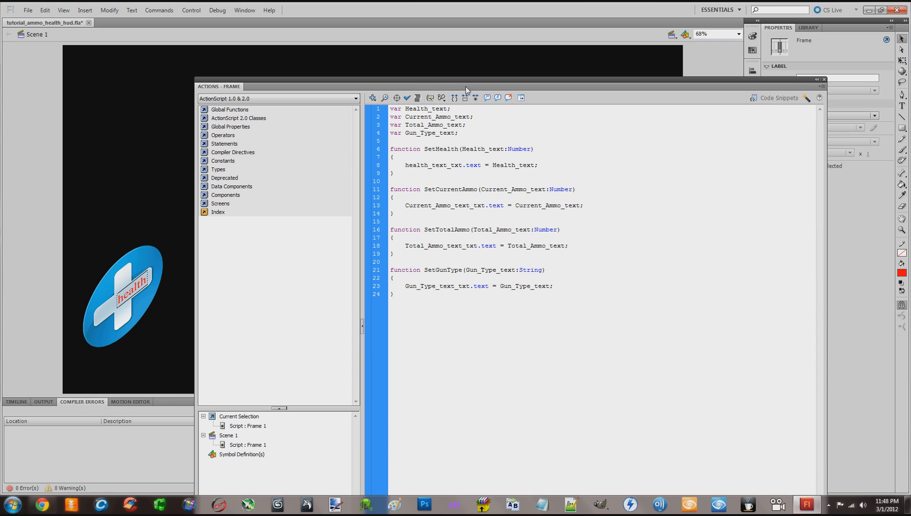
{"action": "left_click_drag", "start_coordinate": [466, 86], "coordinate": [441, 67]}
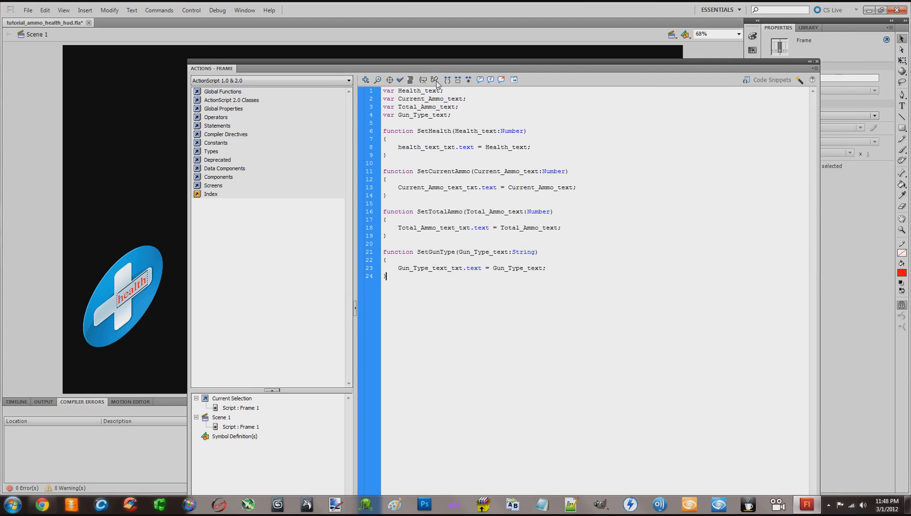
{"action": "left_click", "coordinate": [817, 61]}
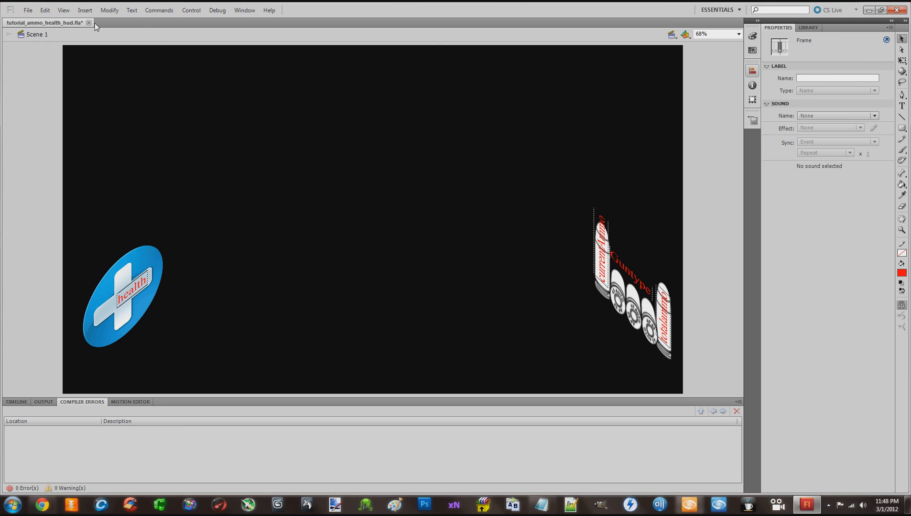
{"action": "left_click", "coordinate": [27, 11]}
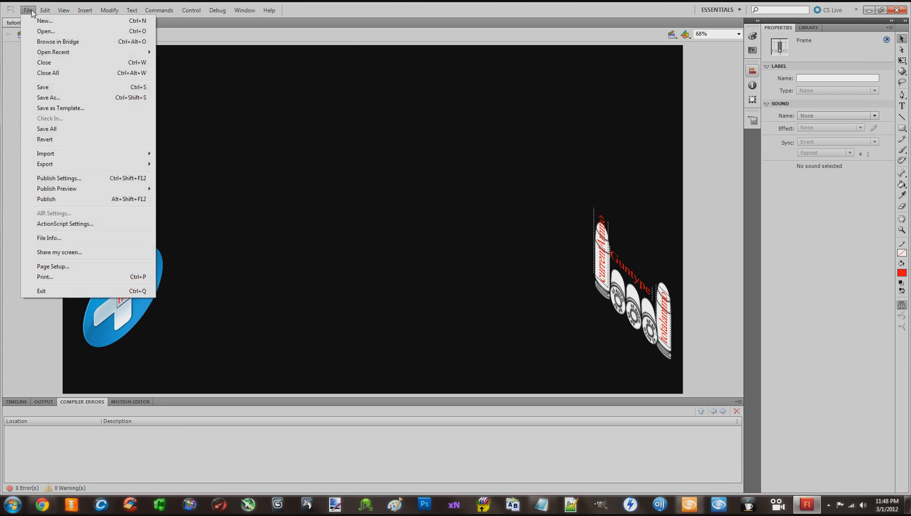
{"action": "left_click", "coordinate": [48, 89]}
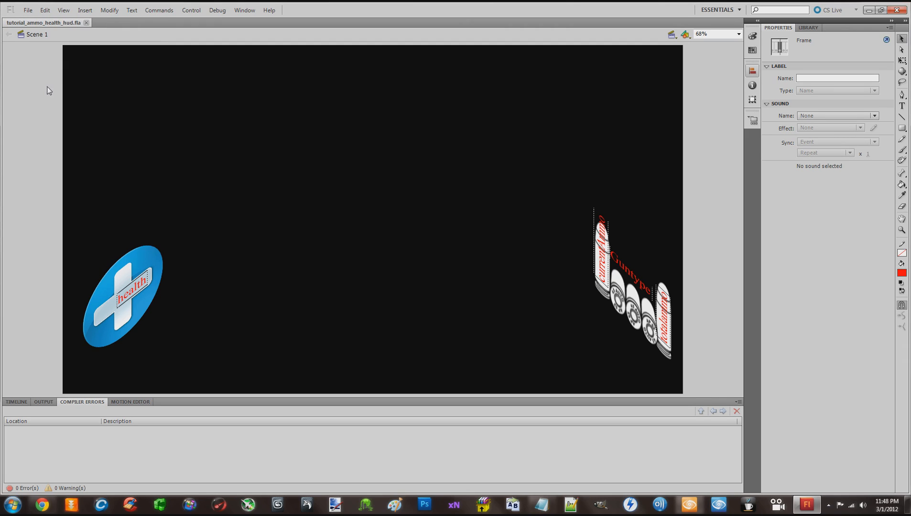
Publish the saved HUD document to generate its SWF and HTML output
{"action": "left_click", "coordinate": [28, 10]}
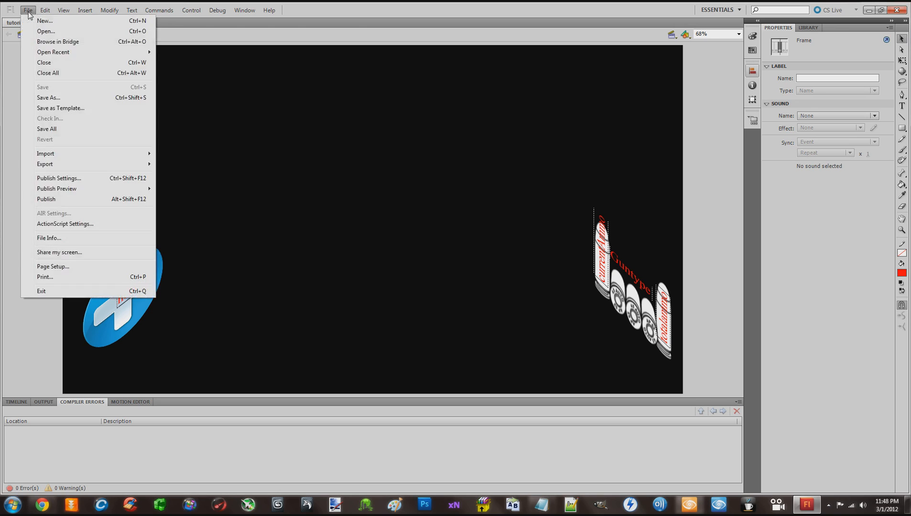
{"action": "left_click", "coordinate": [28, 11]}
{"action": "left_click", "coordinate": [28, 10]}
{"action": "left_click", "coordinate": [52, 200]}
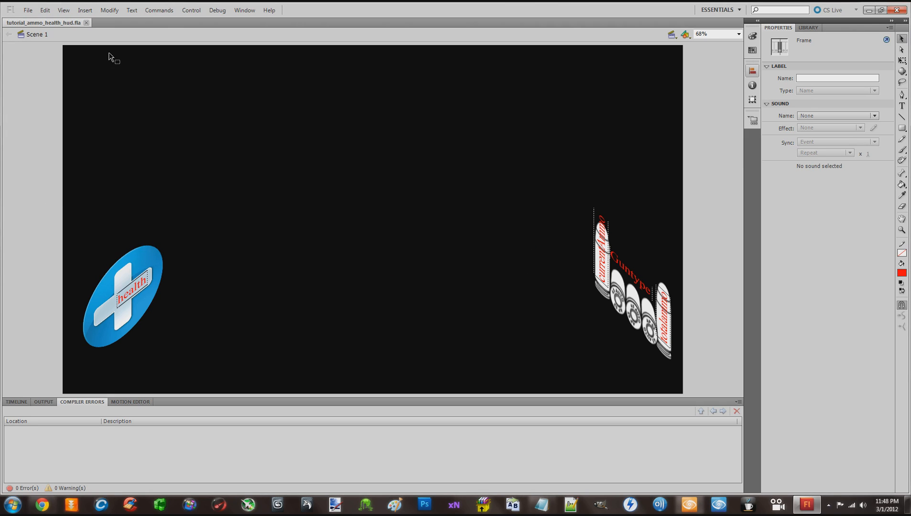
{"action": "left_click", "coordinate": [28, 10]}
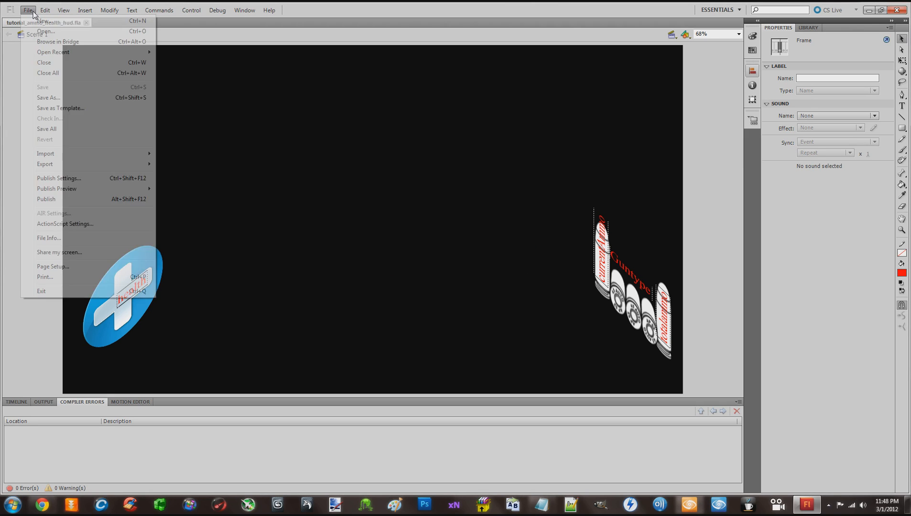
{"action": "left_click", "coordinate": [45, 200]}
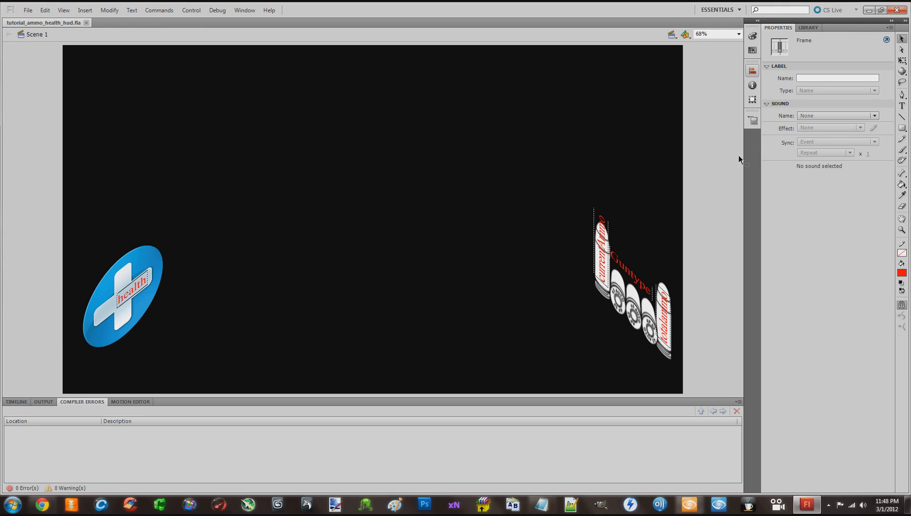
Check the output file name in the document's publish settings and close them without changes
{"action": "left_click", "coordinate": [752, 99]}
{"action": "left_click", "coordinate": [690, 101]}
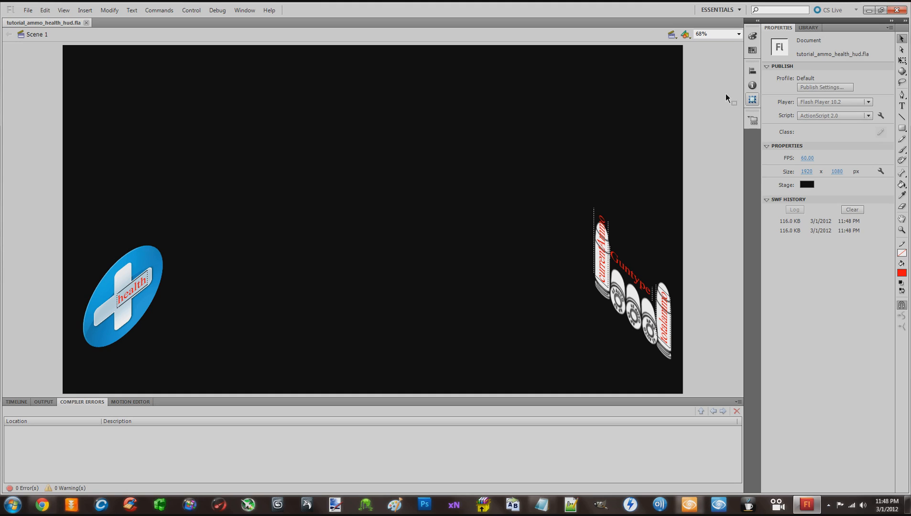
{"action": "left_click", "coordinate": [816, 89]}
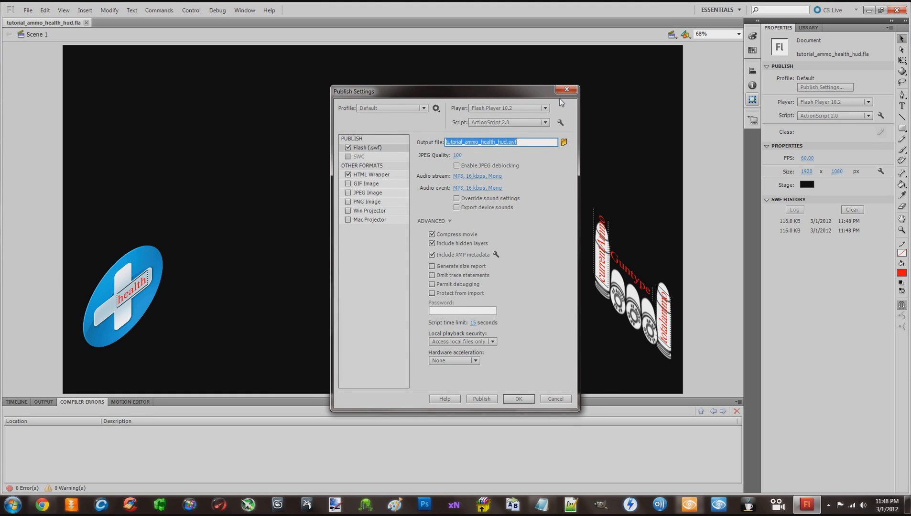
{"action": "left_click_drag", "start_coordinate": [528, 141], "coordinate": [511, 142]}
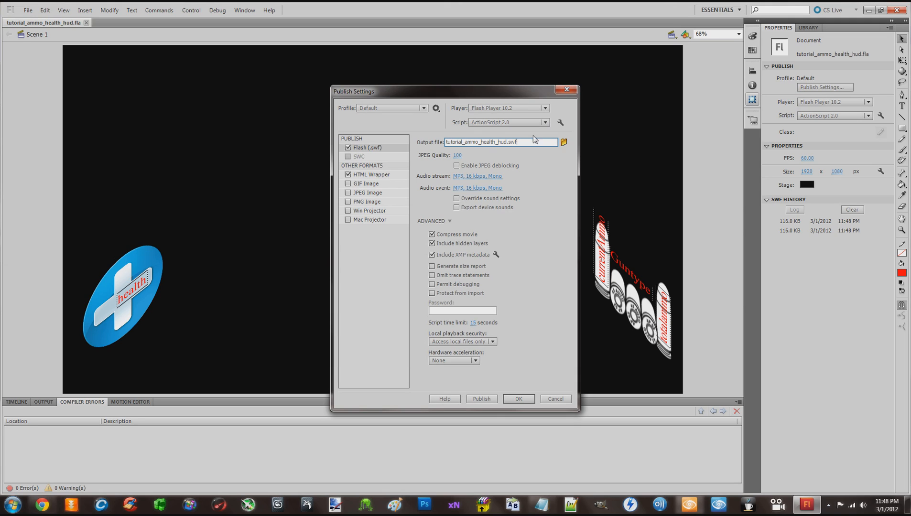
{"action": "left_click", "coordinate": [566, 90]}
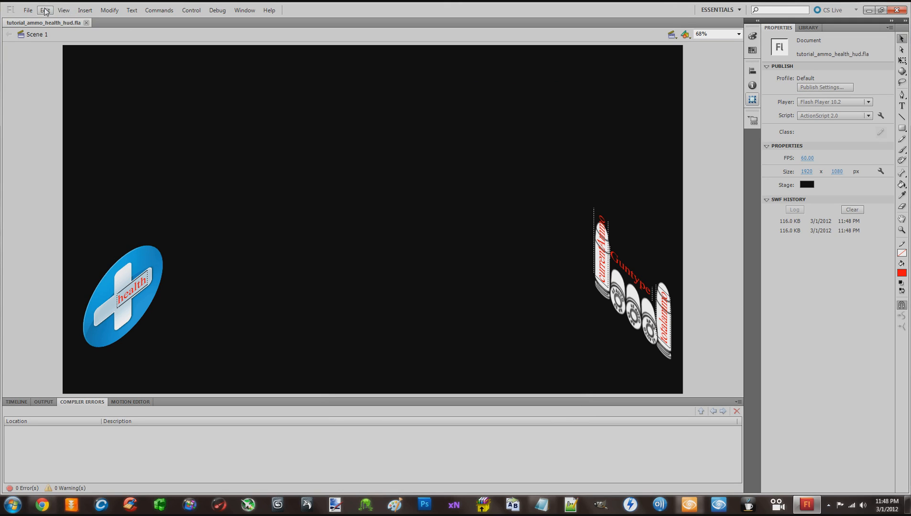
Publish the HUD document once more and close Flash Professional
{"action": "left_click", "coordinate": [28, 10]}
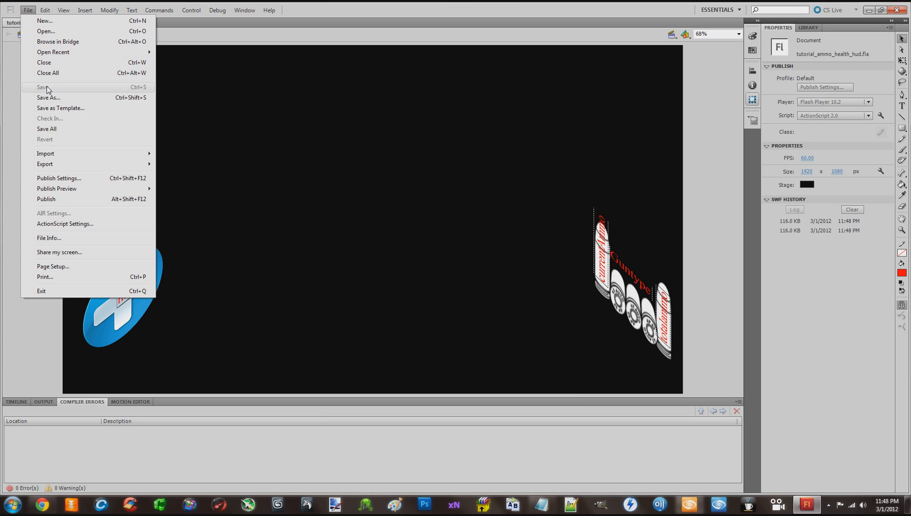
{"action": "left_click", "coordinate": [56, 199]}
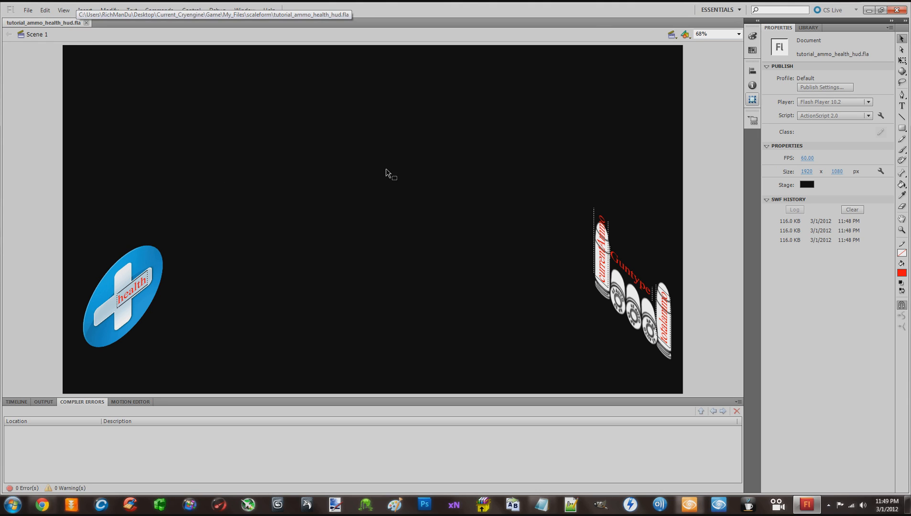
{"action": "left_click", "coordinate": [897, 10]}
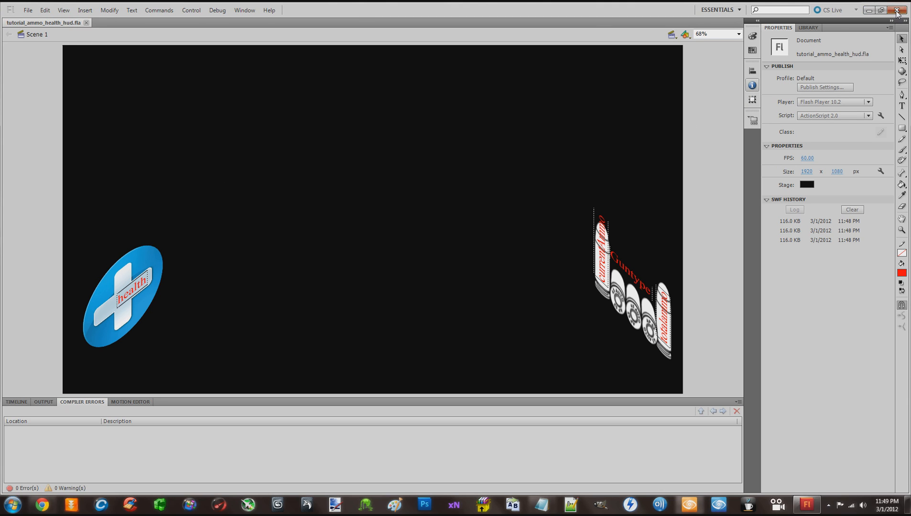
Open the Current_Cryengine folder from the desktop and browse to Game > My_Files > scaleform
{"action": "left_click", "coordinate": [13, 505]}
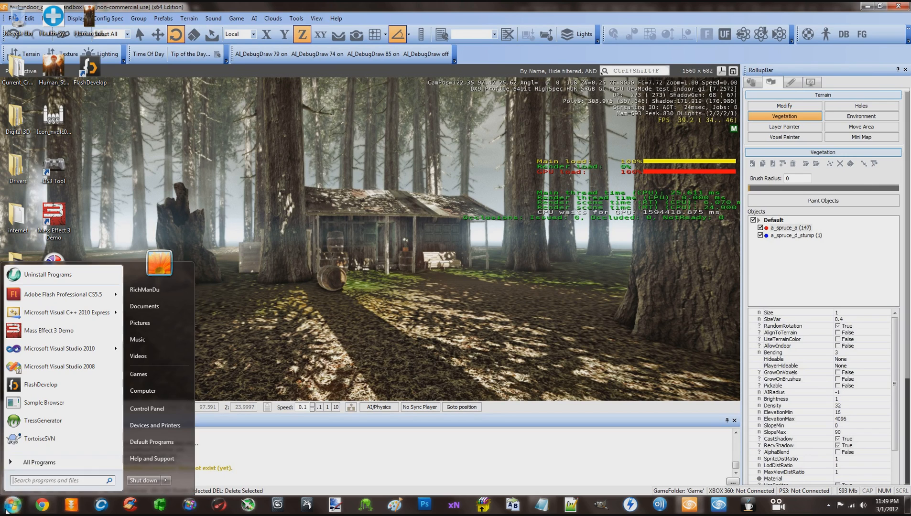
{"action": "double_click", "coordinate": [18, 71]}
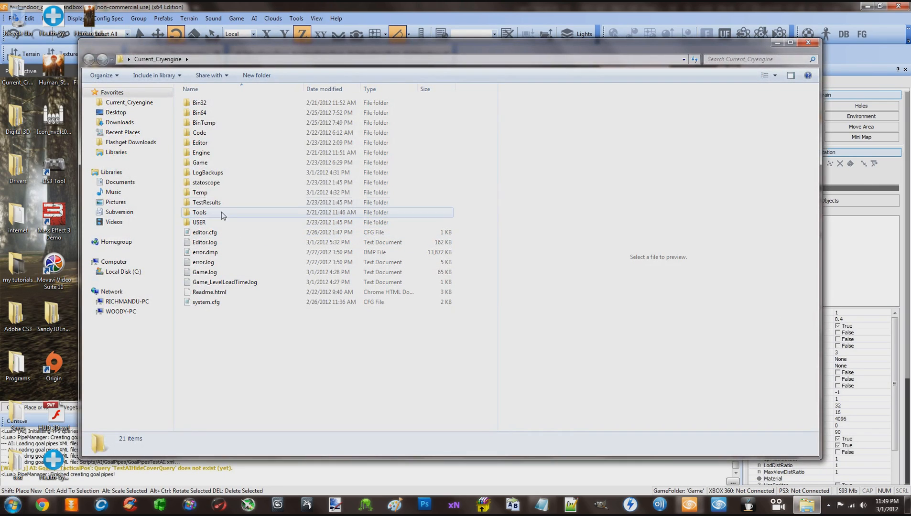
{"action": "double_click", "coordinate": [203, 164]}
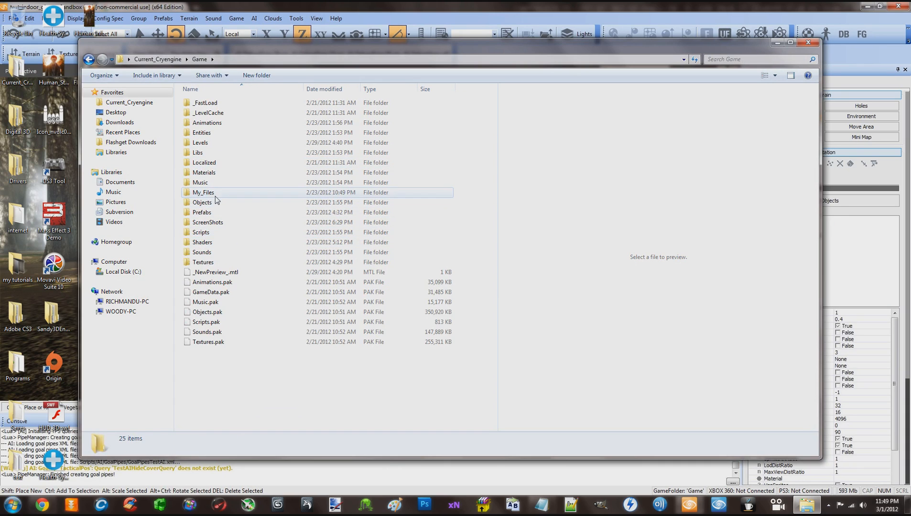
{"action": "double_click", "coordinate": [214, 196]}
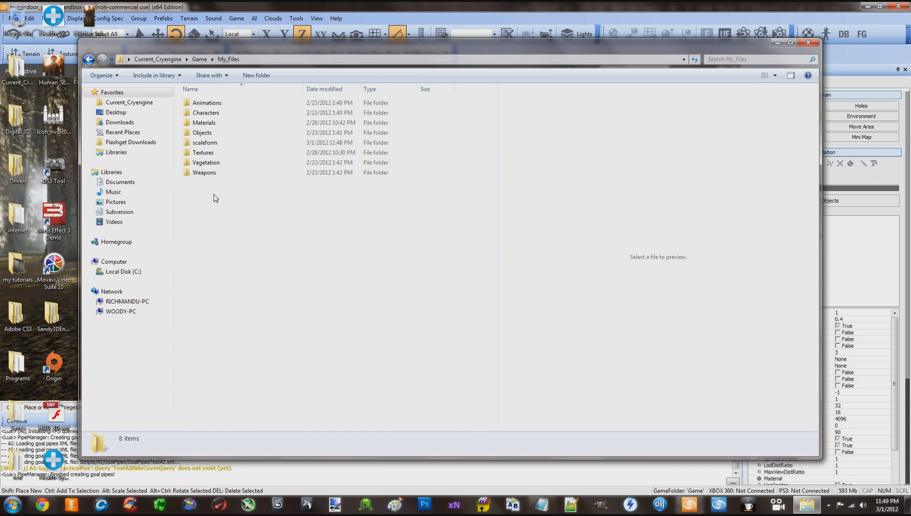
{"action": "double_click", "coordinate": [220, 152]}
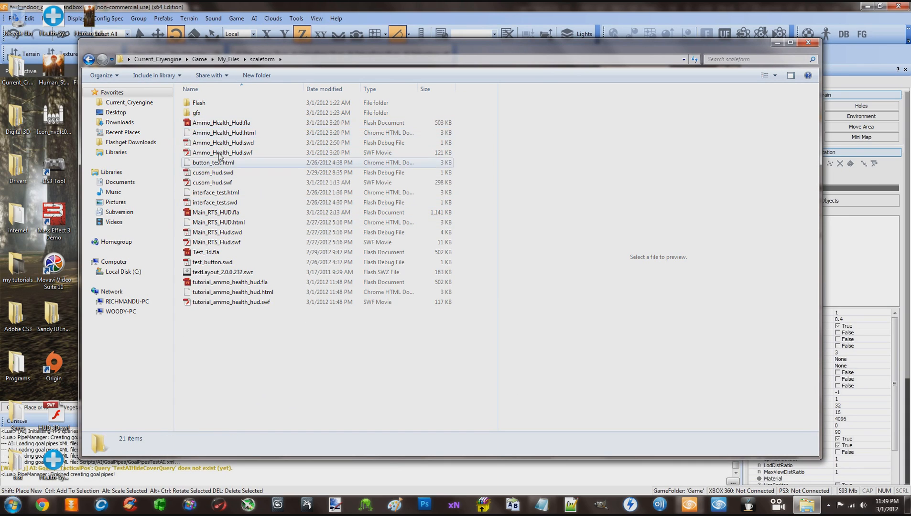
Check the tutorial_ammo_health_hud FLA and SWF files in the scaleform folder, and close the folder window
{"action": "left_click", "coordinate": [220, 282]}
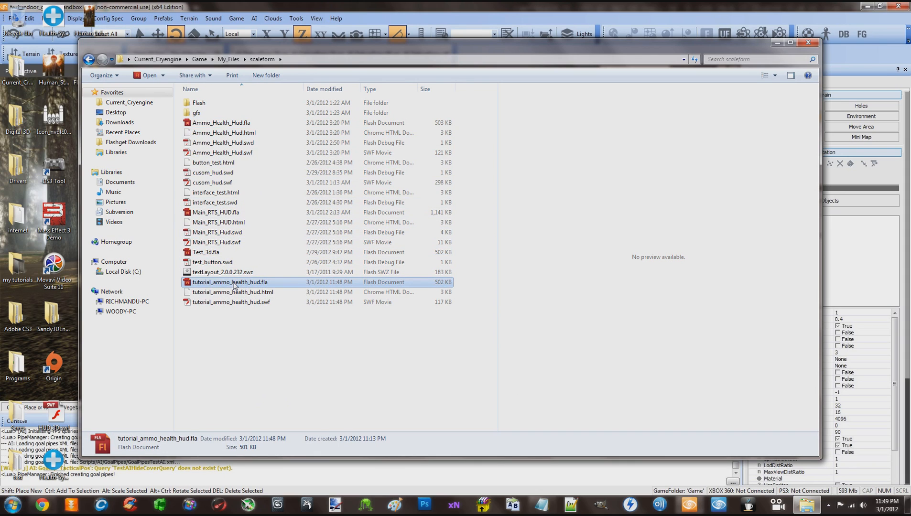
{"action": "left_click", "coordinate": [215, 302]}
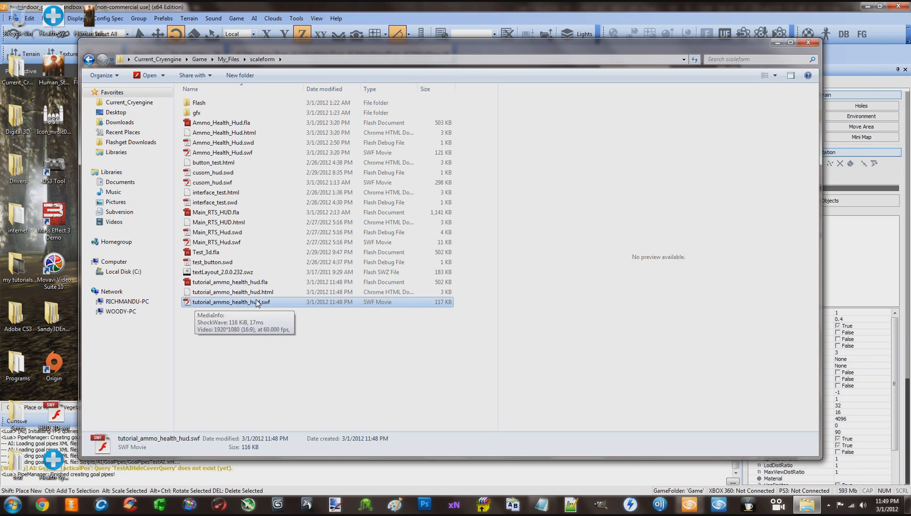
{"action": "left_click", "coordinate": [268, 319]}
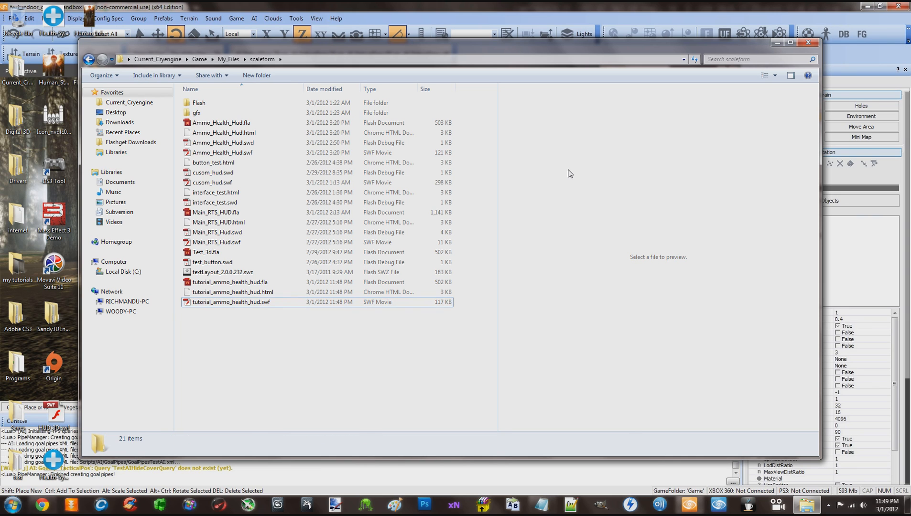
{"action": "left_click", "coordinate": [808, 42]}
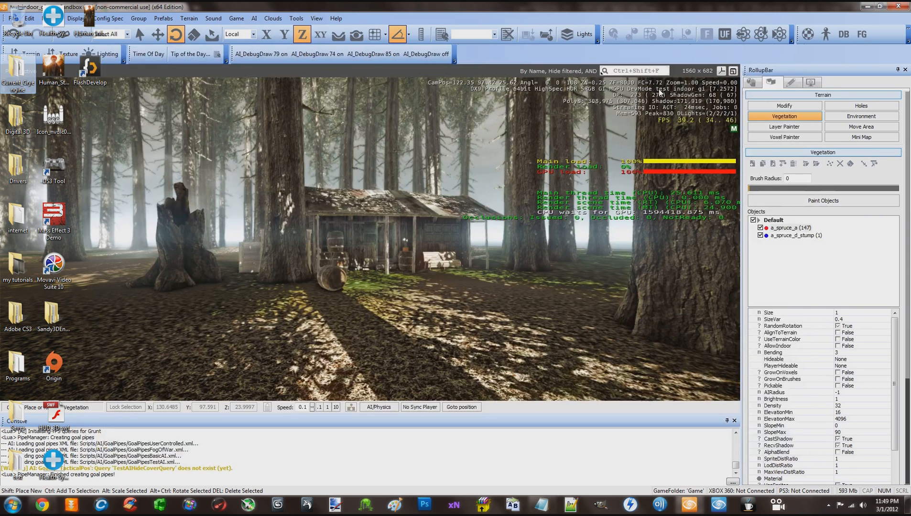
{"action": "right_click", "coordinate": [531, 146]}
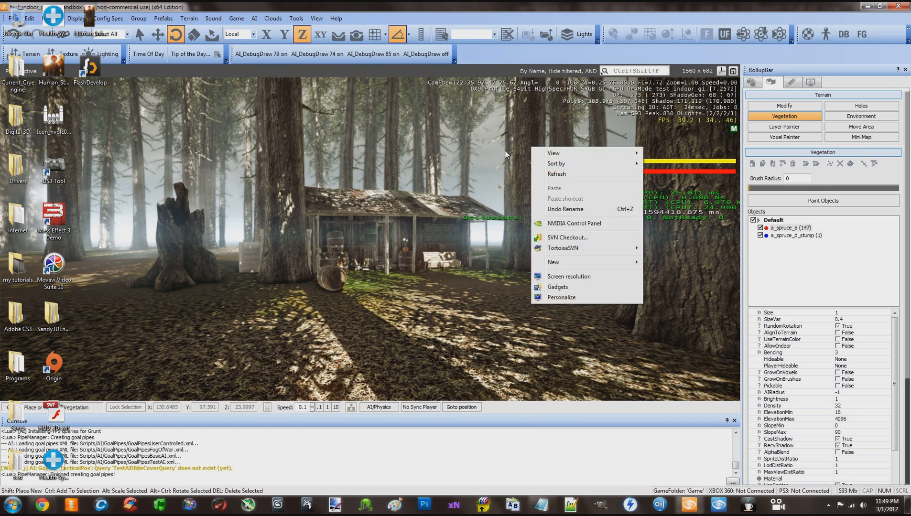
{"action": "left_click", "coordinate": [505, 155]}
{"action": "right_click", "coordinate": [495, 147]}
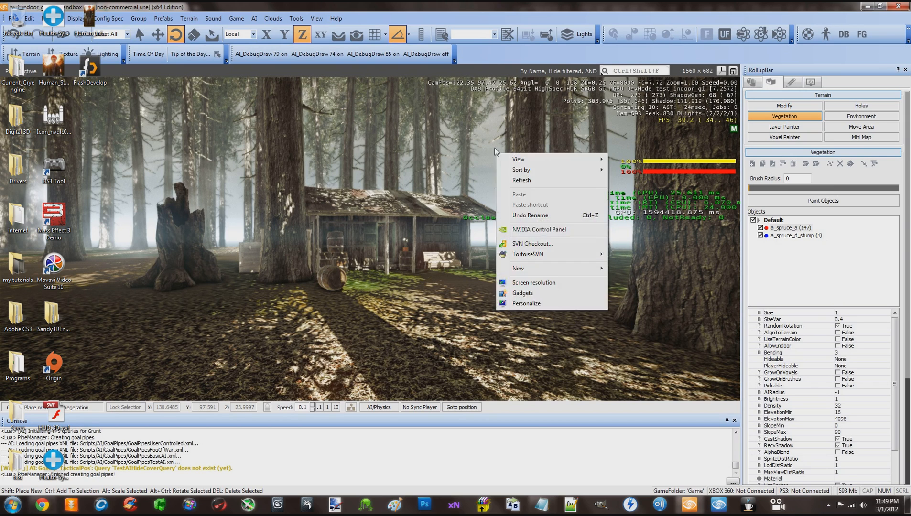
{"action": "left_click", "coordinate": [492, 146]}
{"action": "right_click", "coordinate": [491, 146]}
{"action": "left_click", "coordinate": [490, 145]}
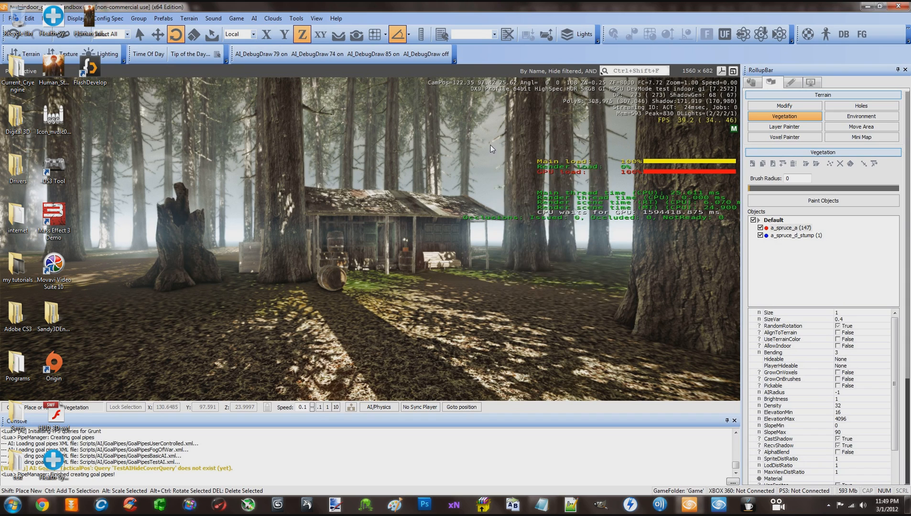
{"action": "right_click", "coordinate": [484, 149]}
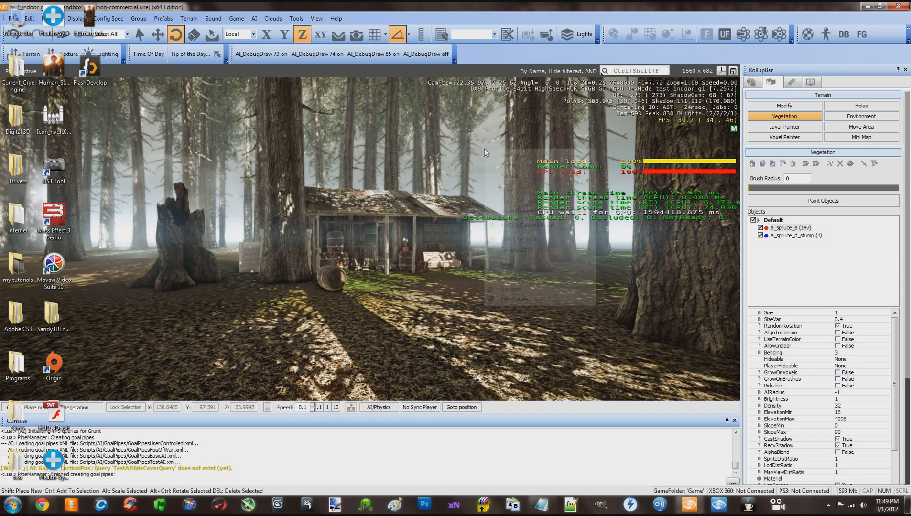
{"action": "left_click", "coordinate": [487, 136]}
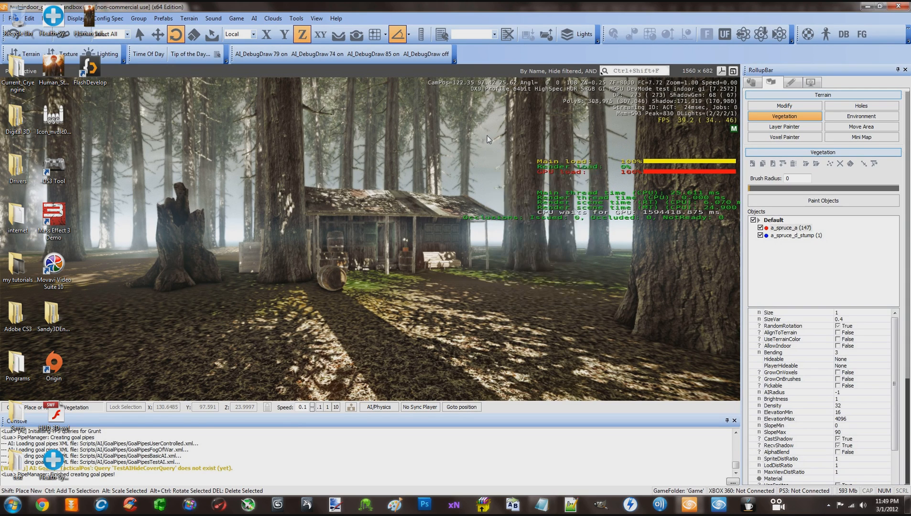
{"action": "right_click", "coordinate": [487, 135]}
{"action": "left_click", "coordinate": [484, 137]}
{"action": "right_click", "coordinate": [489, 149]}
{"action": "left_click", "coordinate": [487, 157]}
{"action": "right_click", "coordinate": [488, 135]}
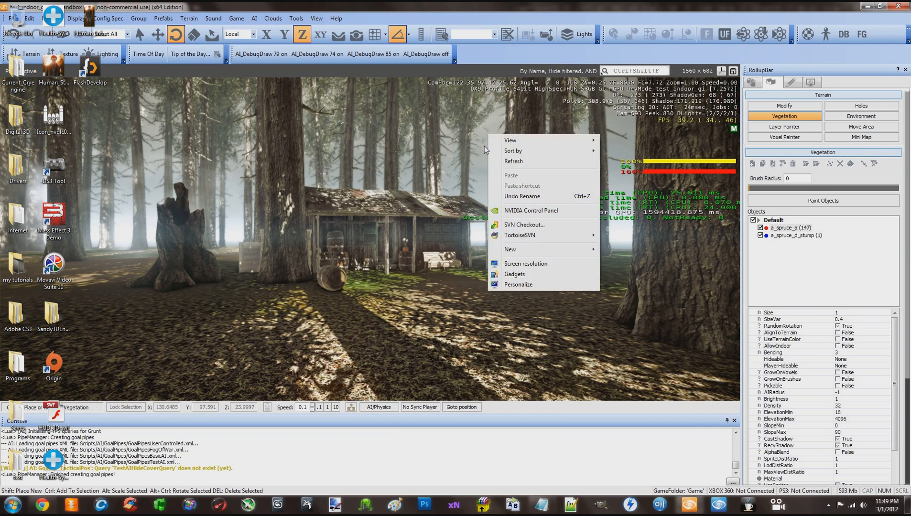